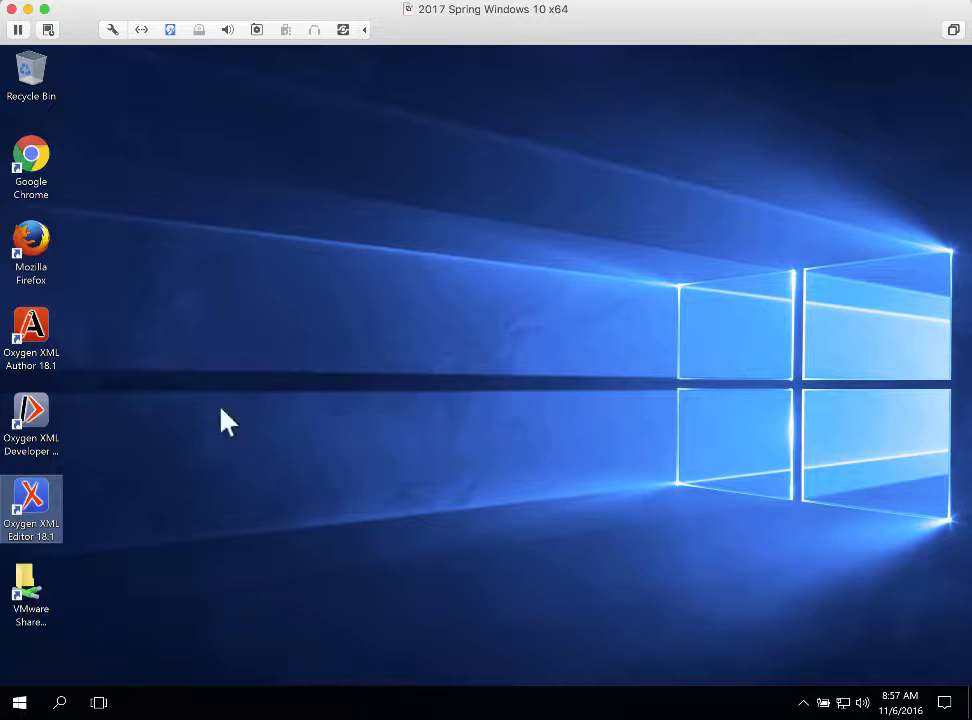
Start Oxygen XML Editor 18.1 and open its global preferences
double_click(35, 512)
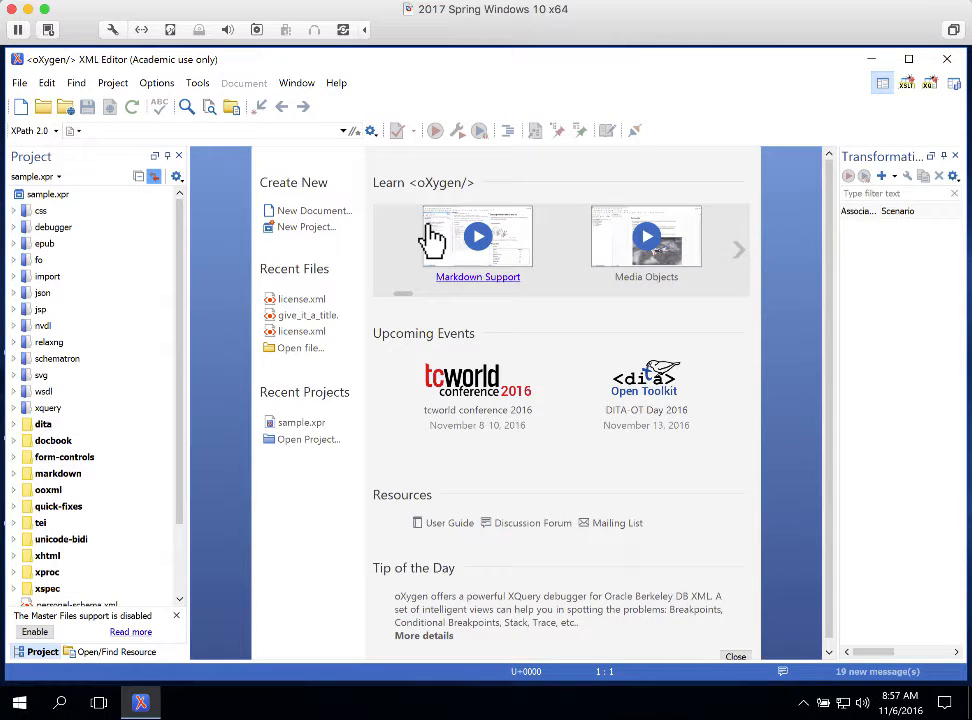
mouse_move(427, 238)
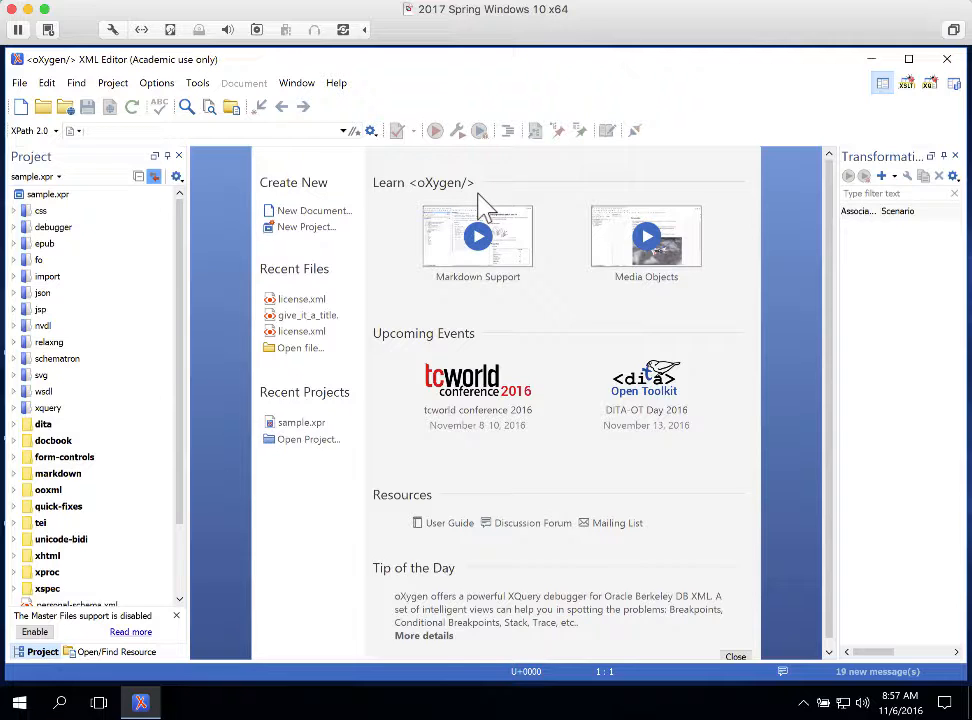
left_click(157, 85)
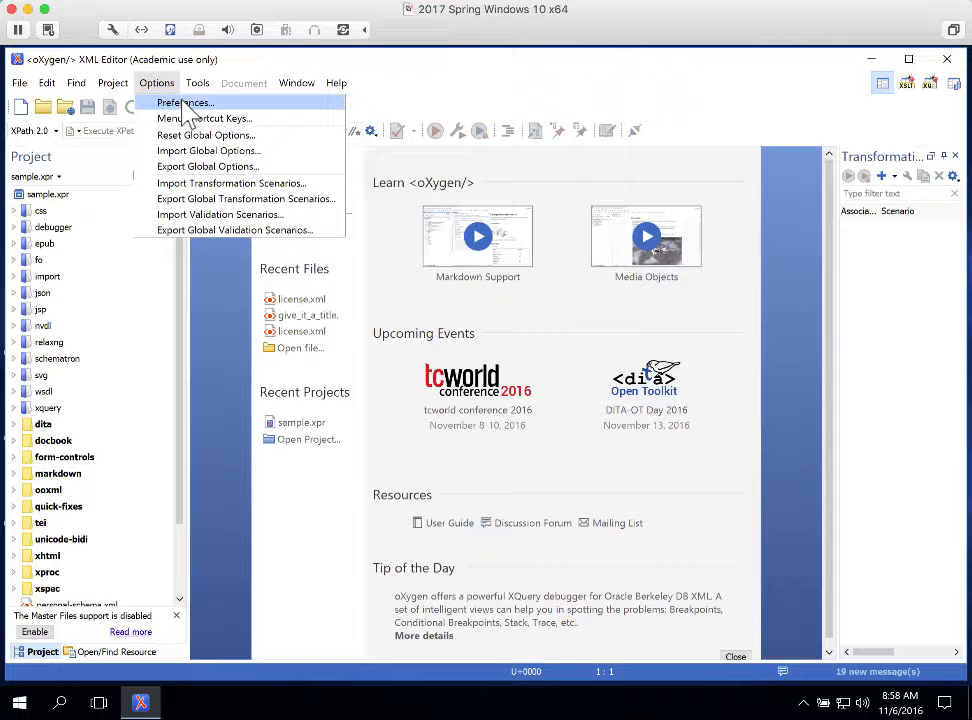
left_click(182, 103)
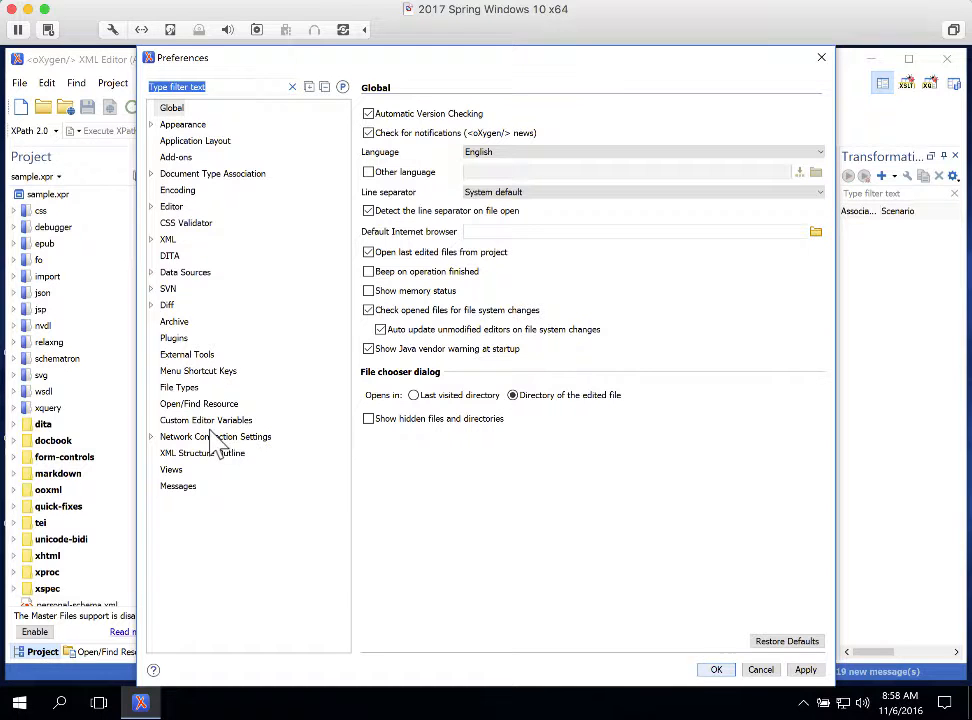
View the FO Processors preferences under XML / XSLT-FO-XQuery, cancel the preferences and close the editor
left_click(152, 240)
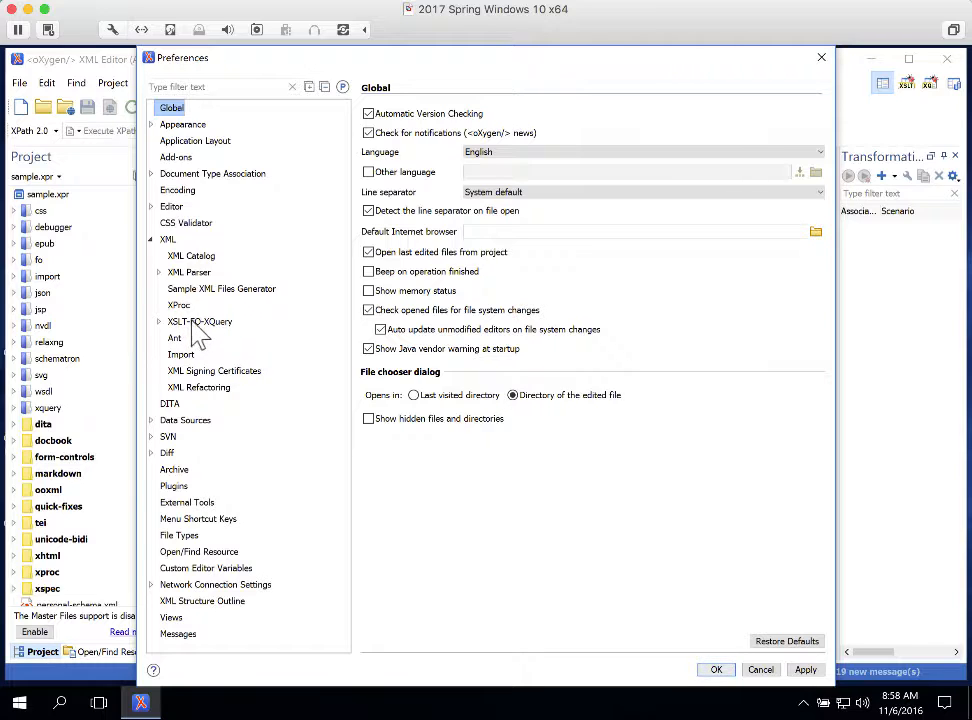
left_click(198, 323)
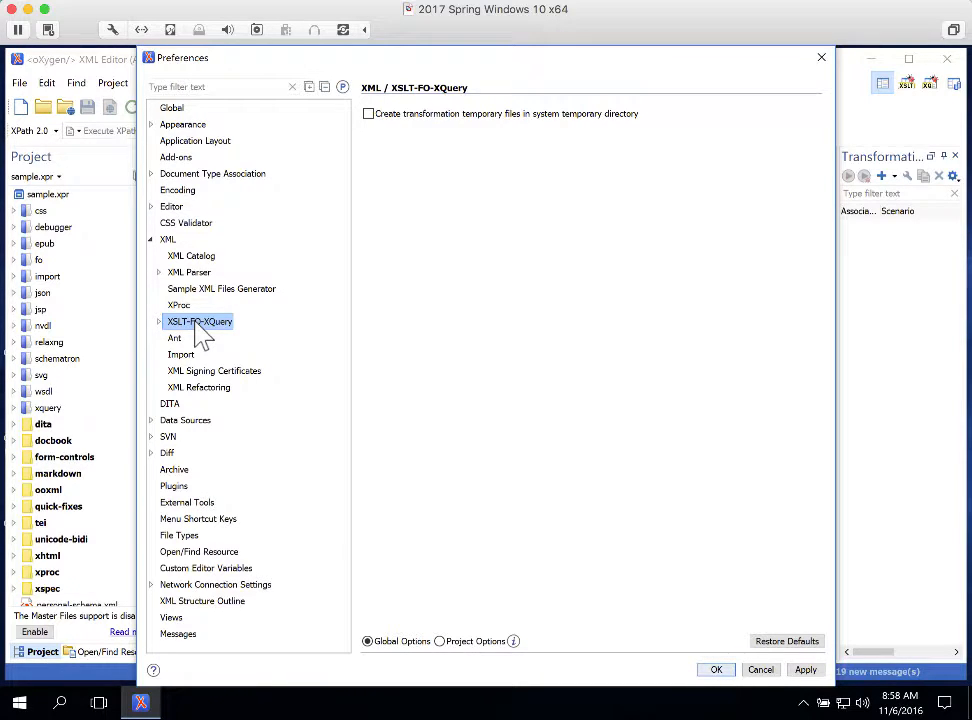
left_click(158, 322)
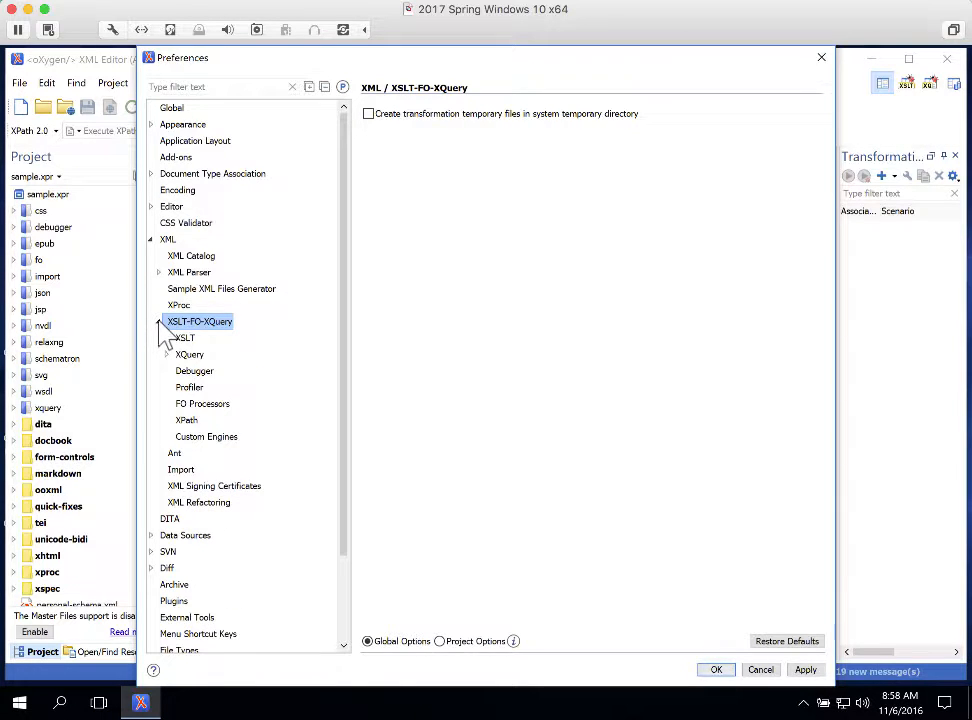
left_click(205, 407)
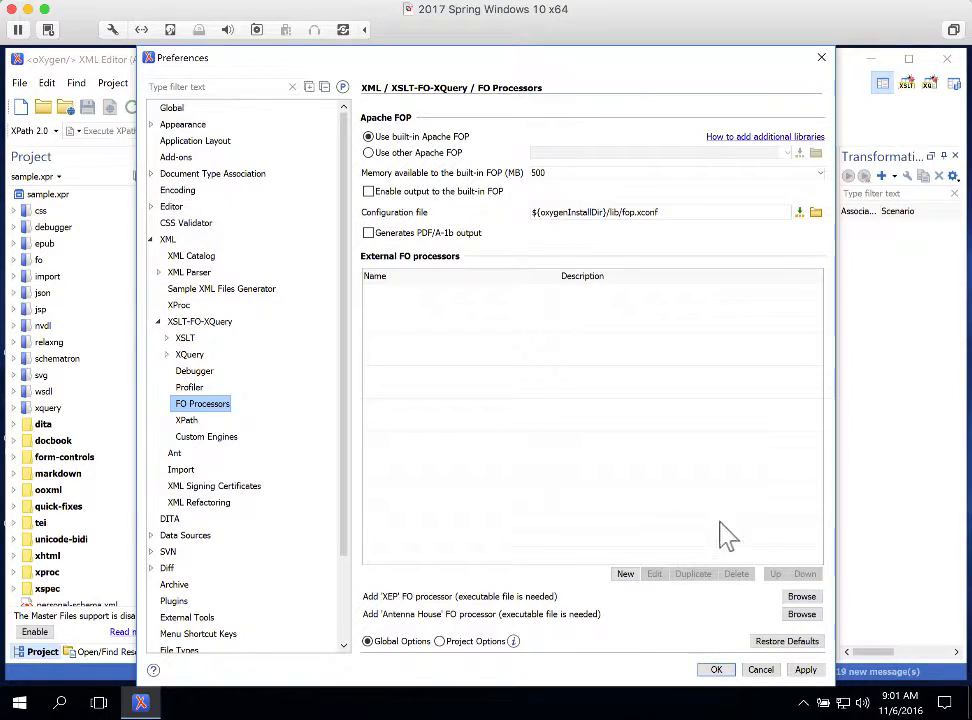
left_click(762, 670)
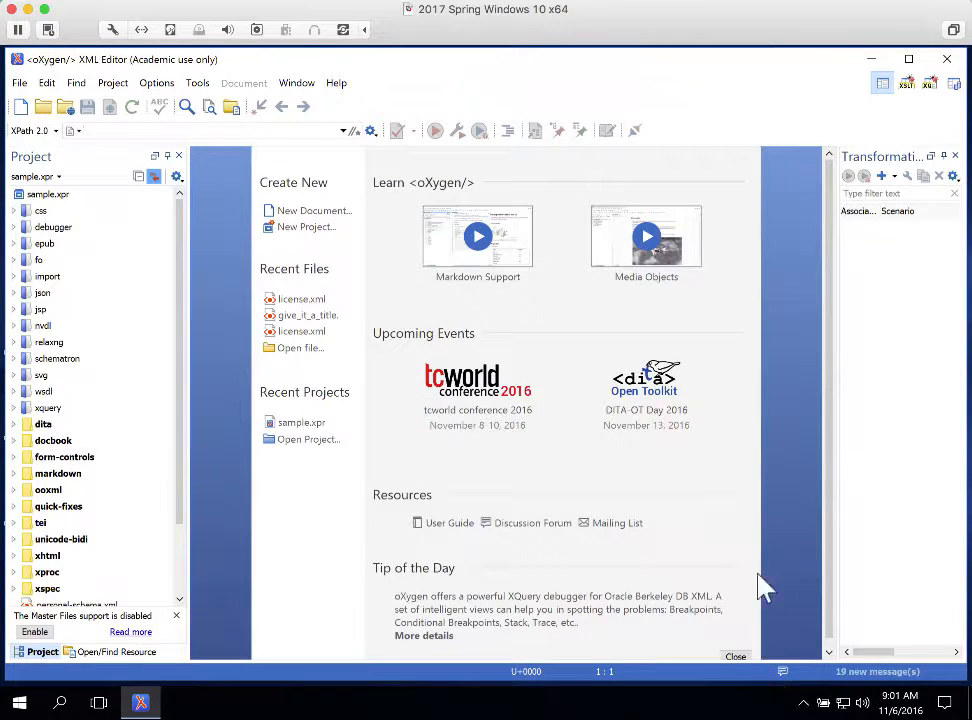
left_click(947, 60)
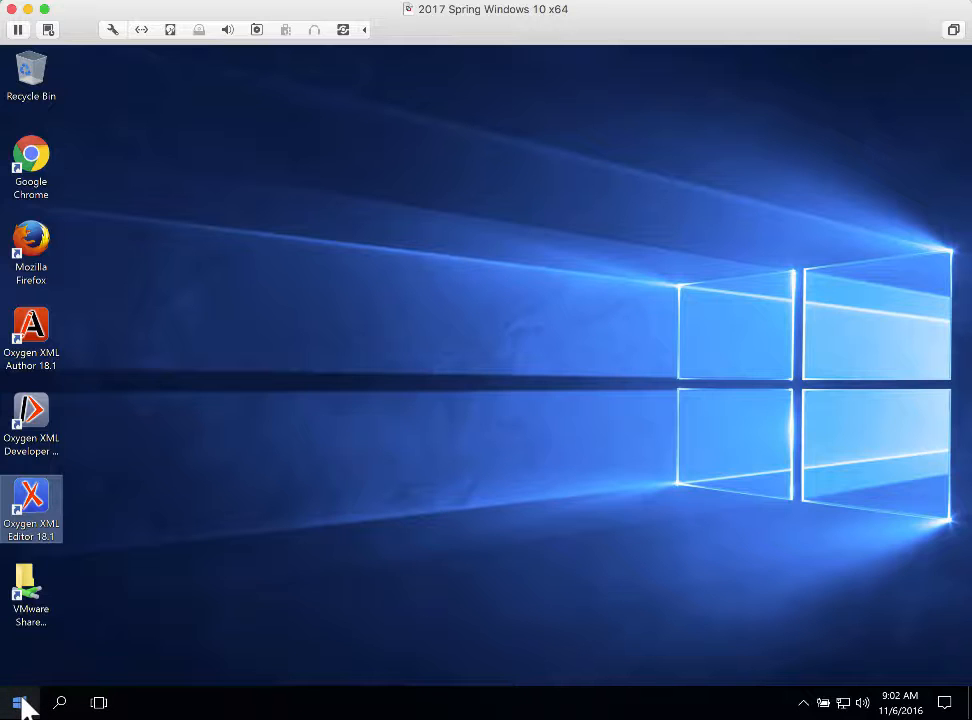
Pin File Explorer from the Windows System app group to the taskbar
left_click(22, 700)
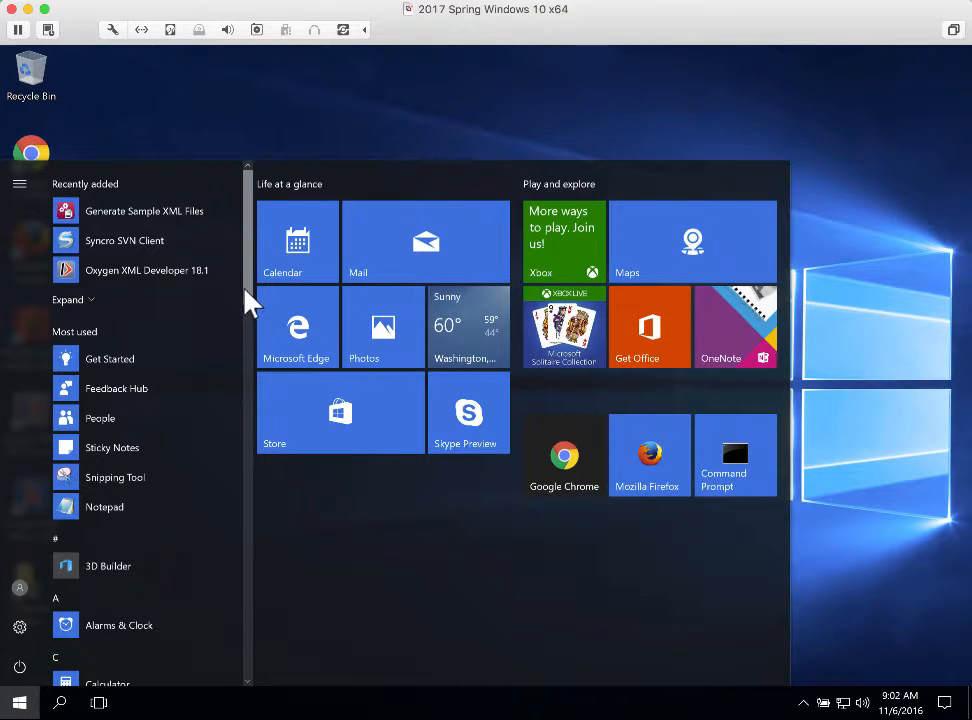
scroll(246, 312, "down", 3)
scroll(256, 402, "down", 8)
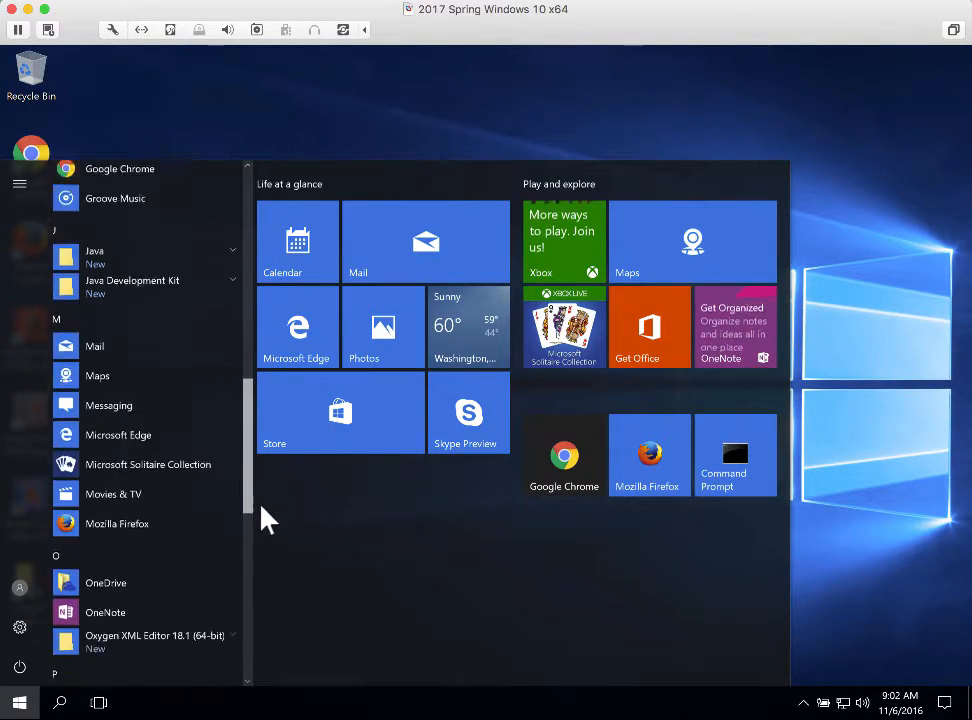
scroll(268, 550, "down", 7)
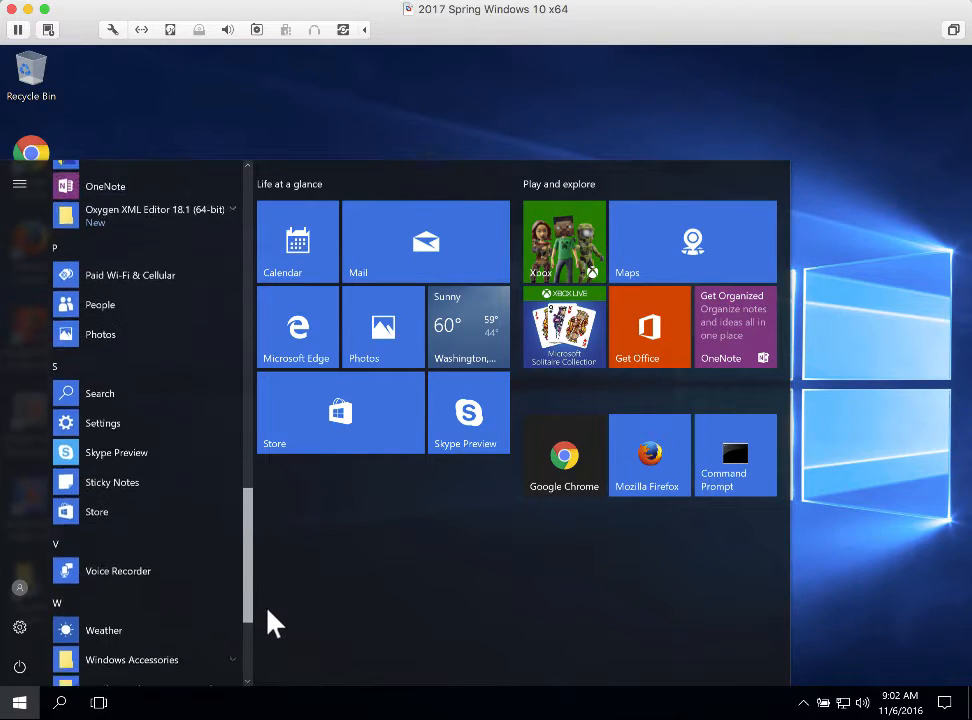
scroll(278, 652, "down", 2)
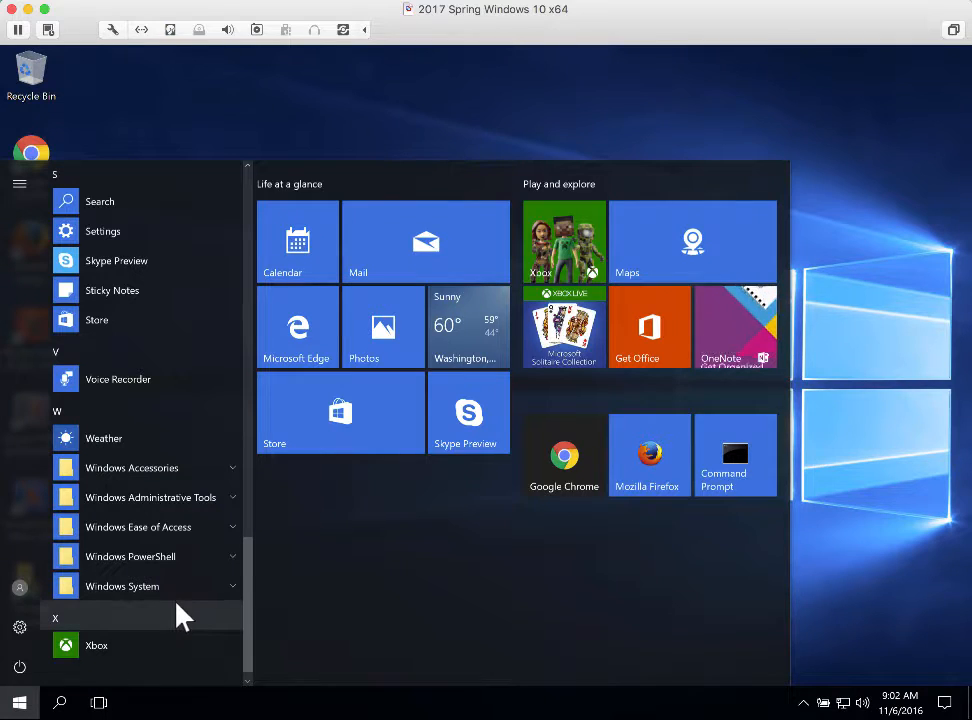
left_click(232, 597)
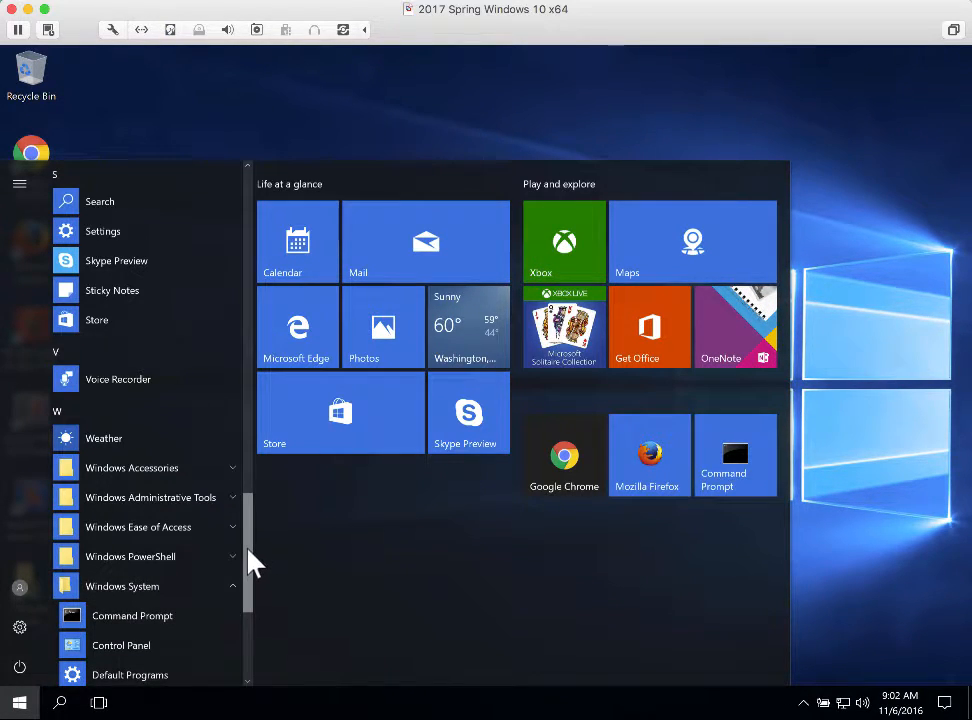
left_click_drag(250, 564, 256, 612)
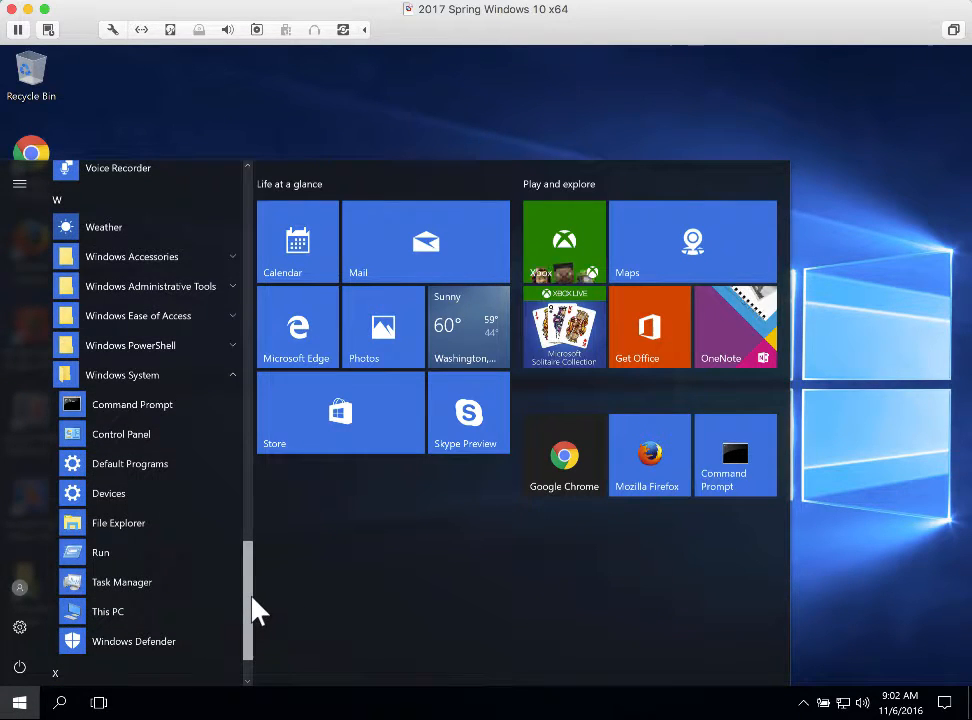
right_click(121, 527)
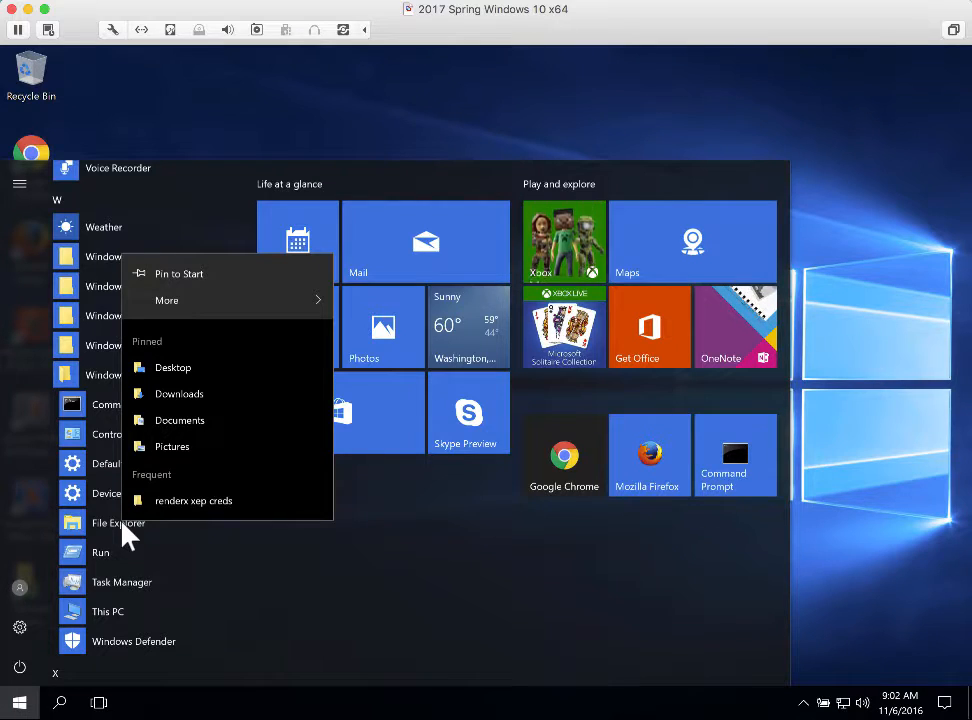
mouse_move(271, 300)
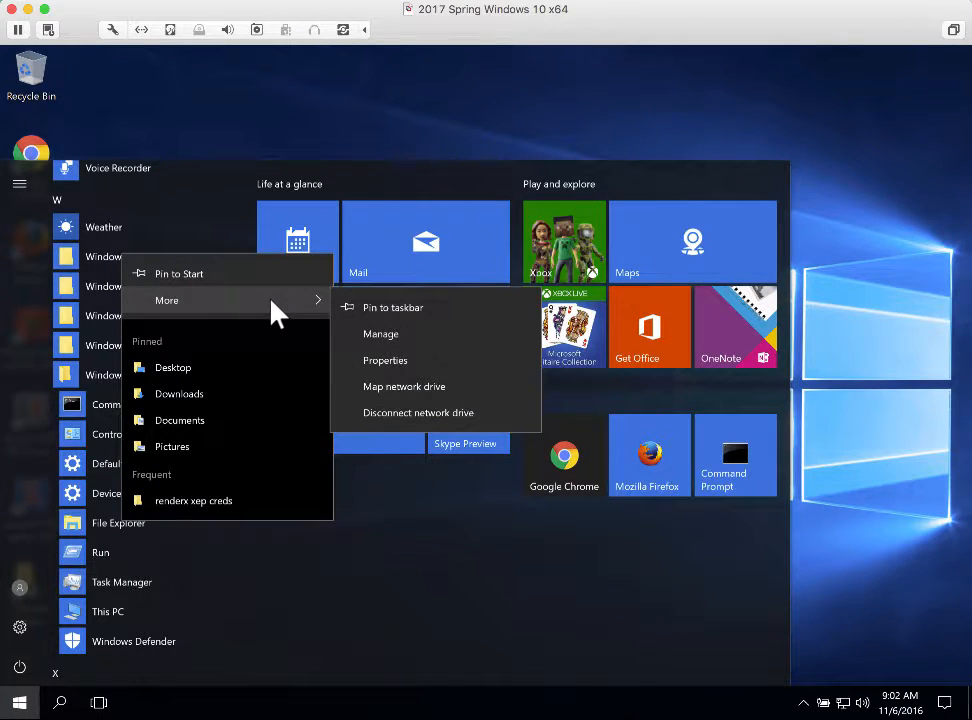
left_click(378, 309)
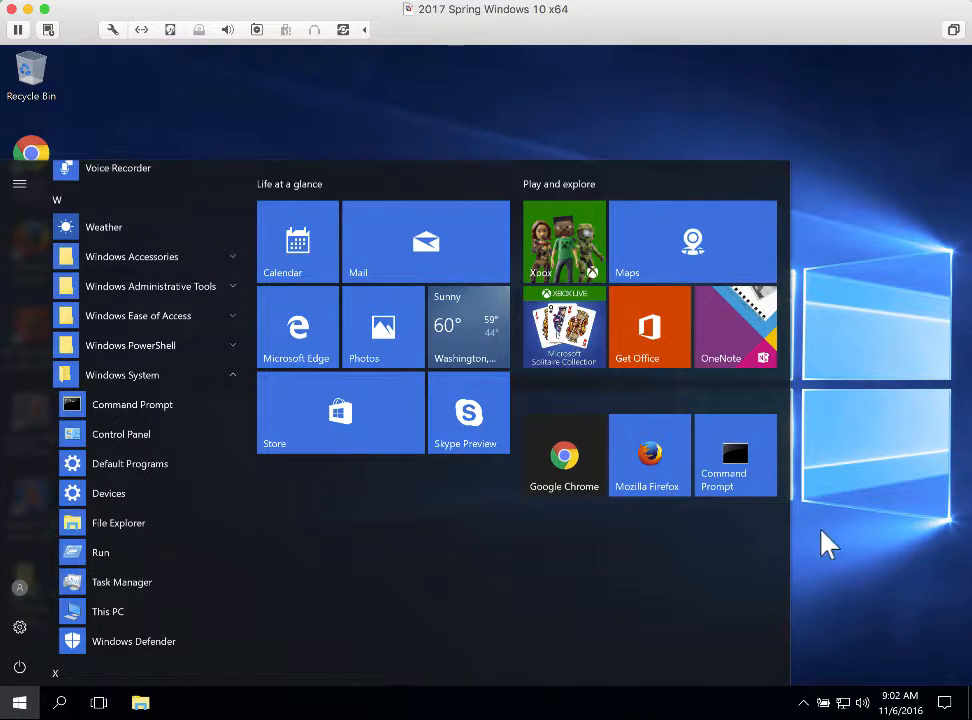
left_click(844, 538)
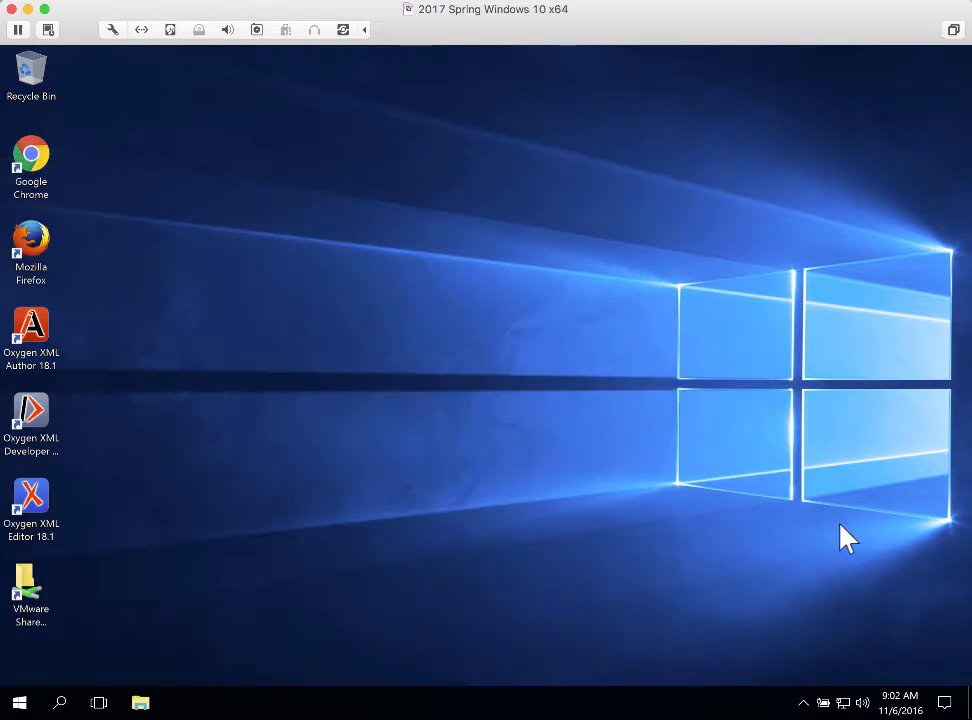
In File Explorer, open the PDF renderx_xep_licensing_email(1) from the renderx xep creds folder in Documents
left_click(141, 703)
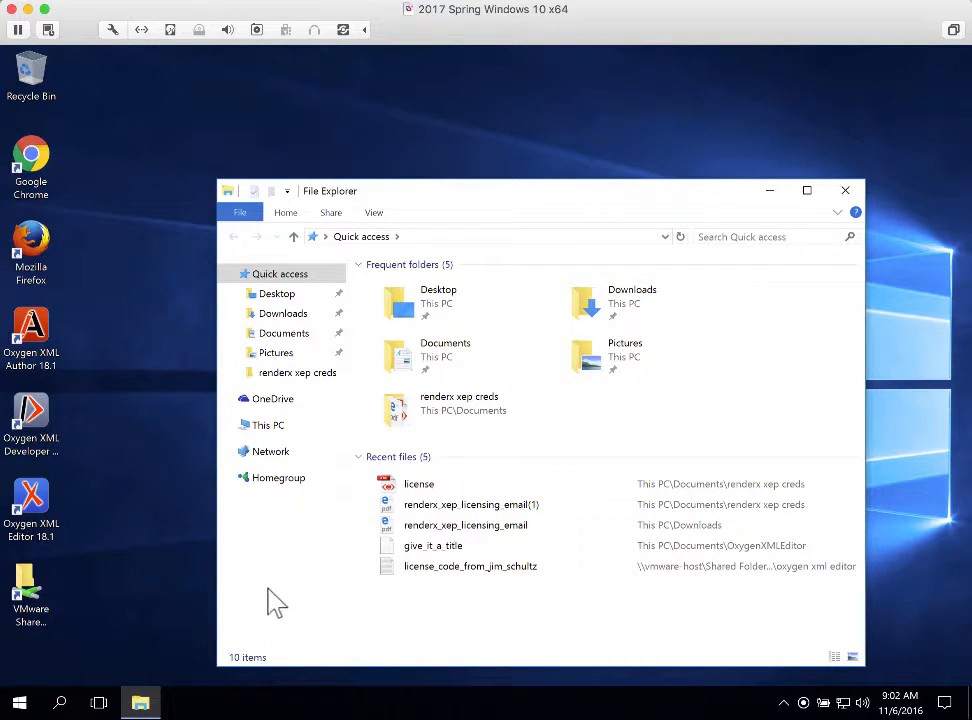
double_click(625, 303)
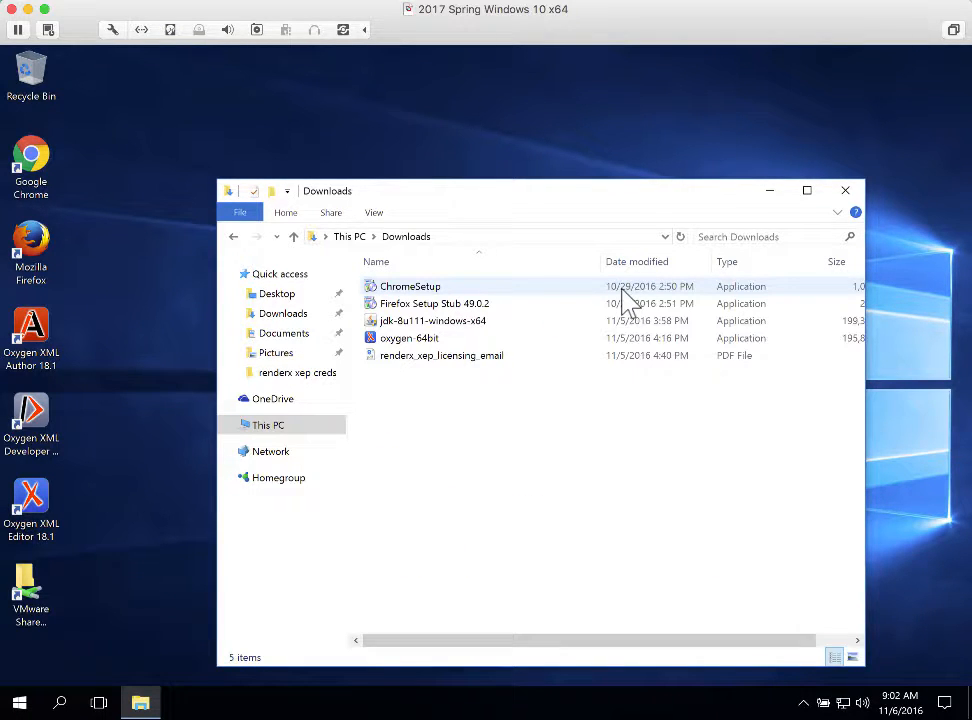
left_click(348, 240)
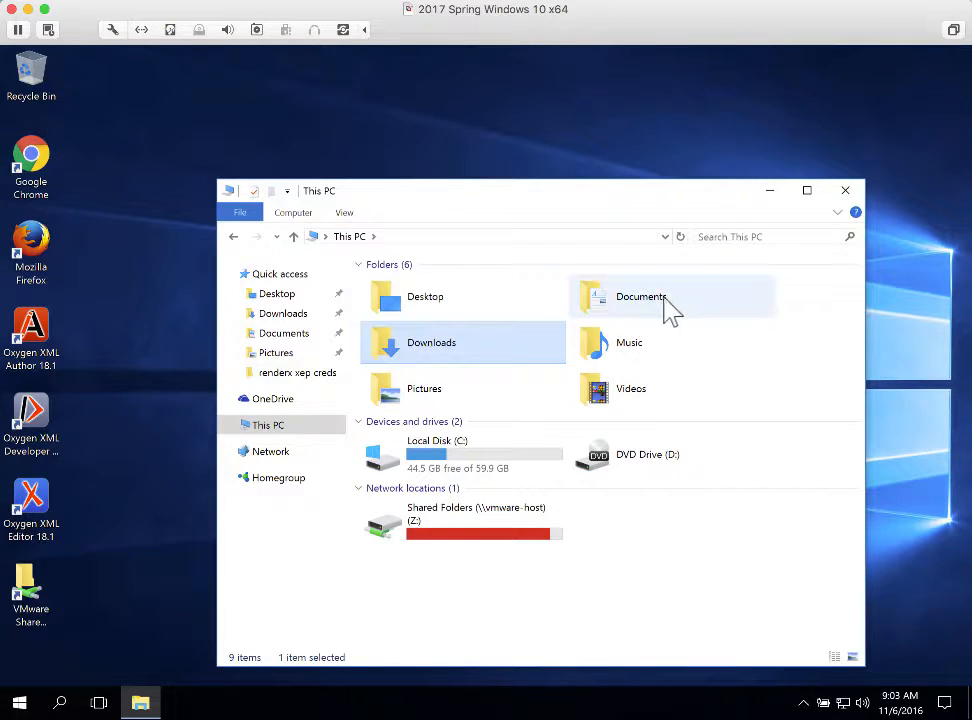
double_click(642, 303)
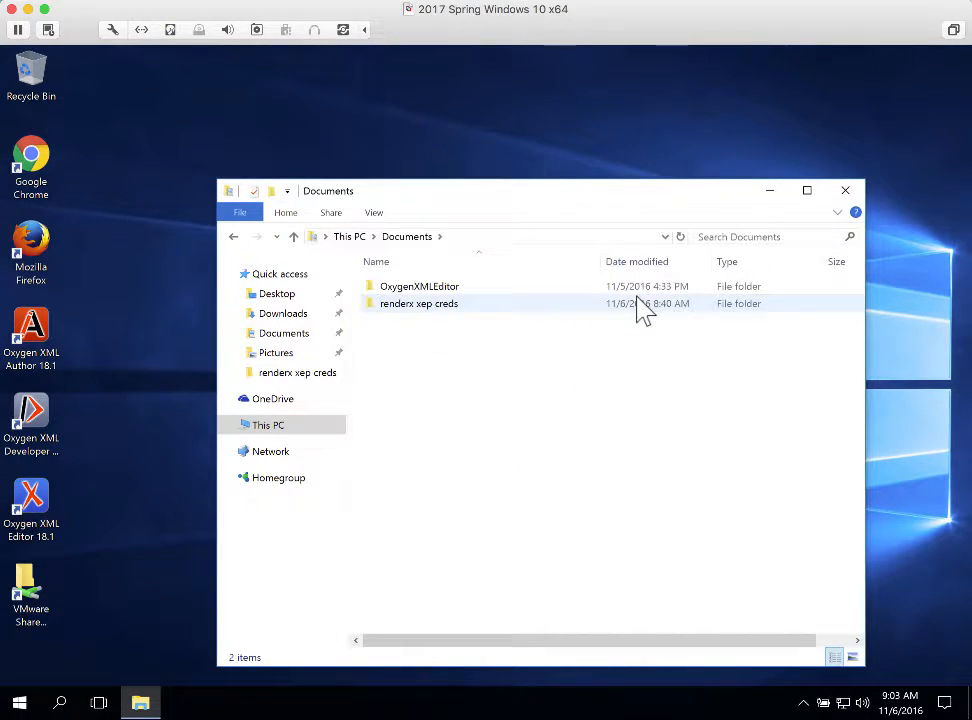
double_click(413, 310)
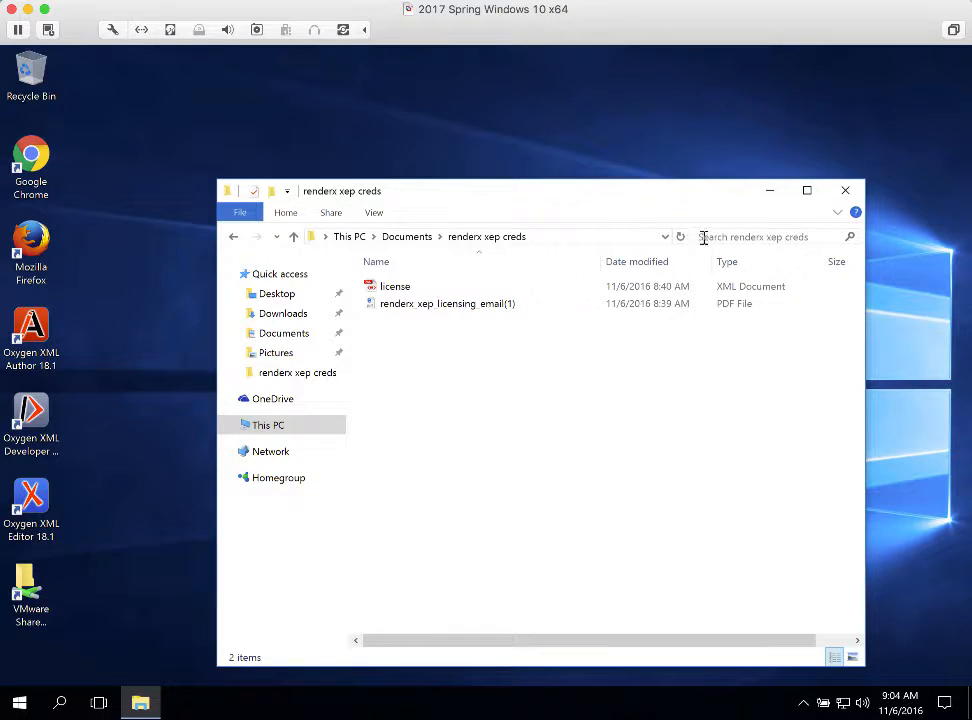
double_click(418, 306)
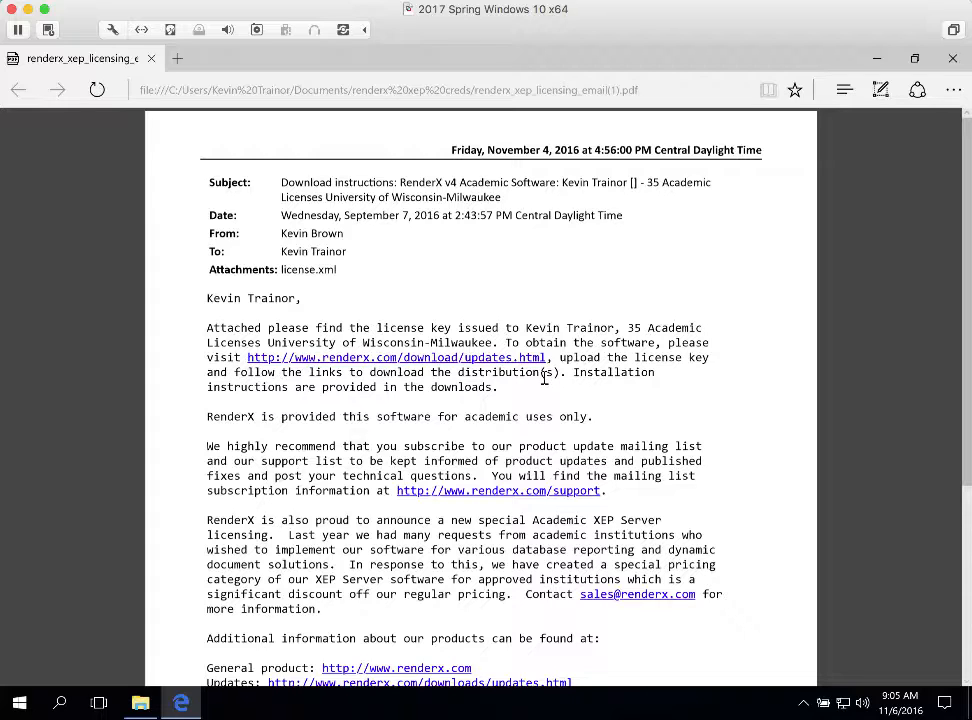
Follow the email's RenderX updates link and choose the license file from renderx xep creds as the license key for current software
left_click(497, 362)
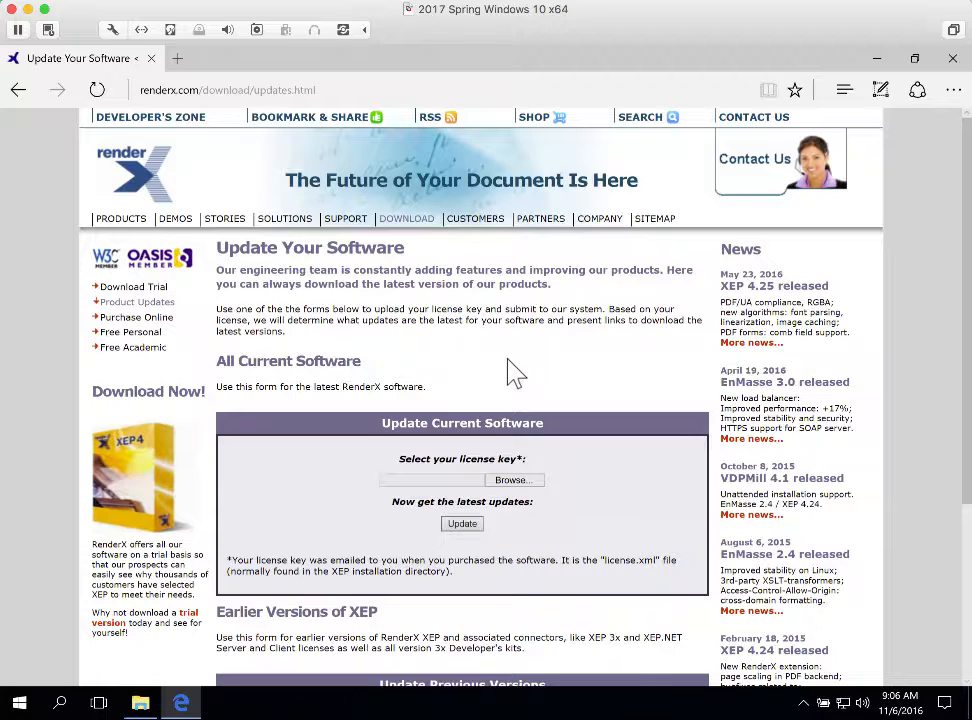
left_click(520, 484)
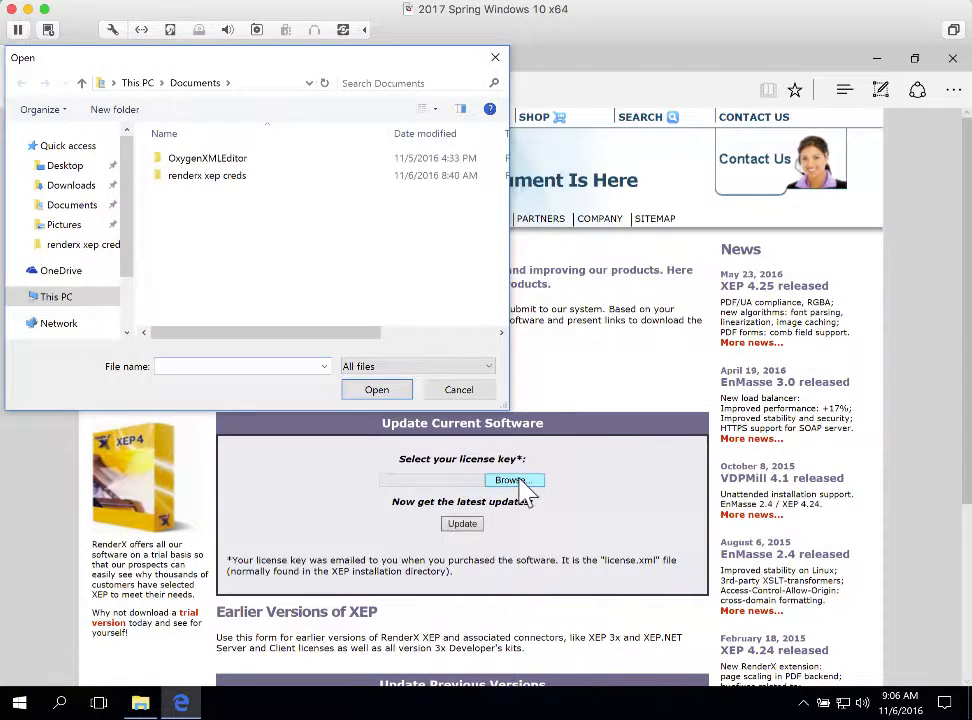
double_click(205, 176)
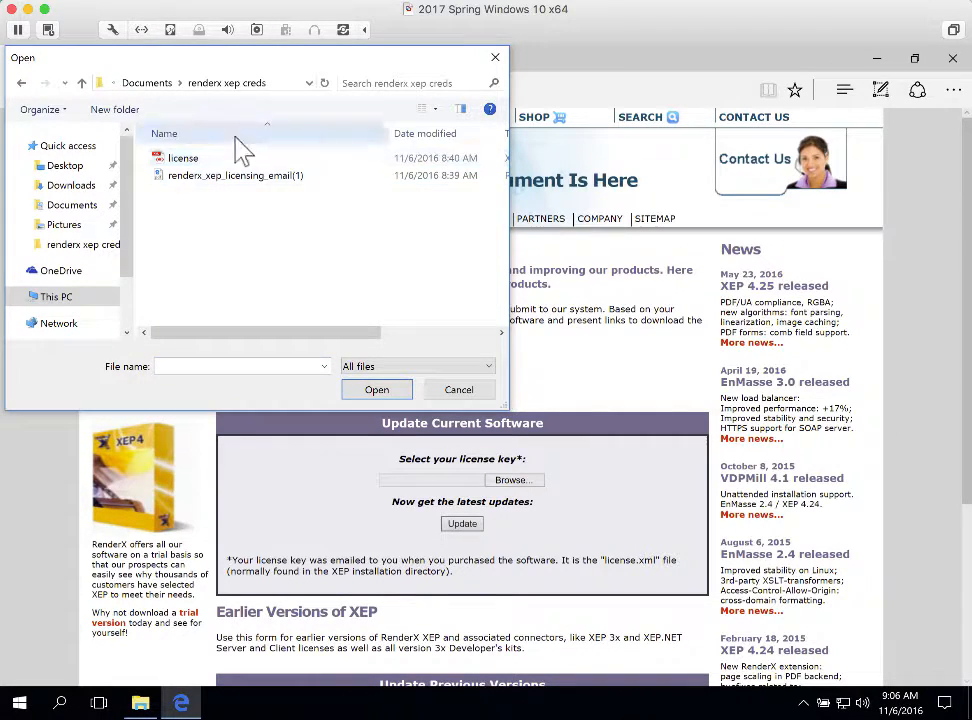
left_click(185, 162)
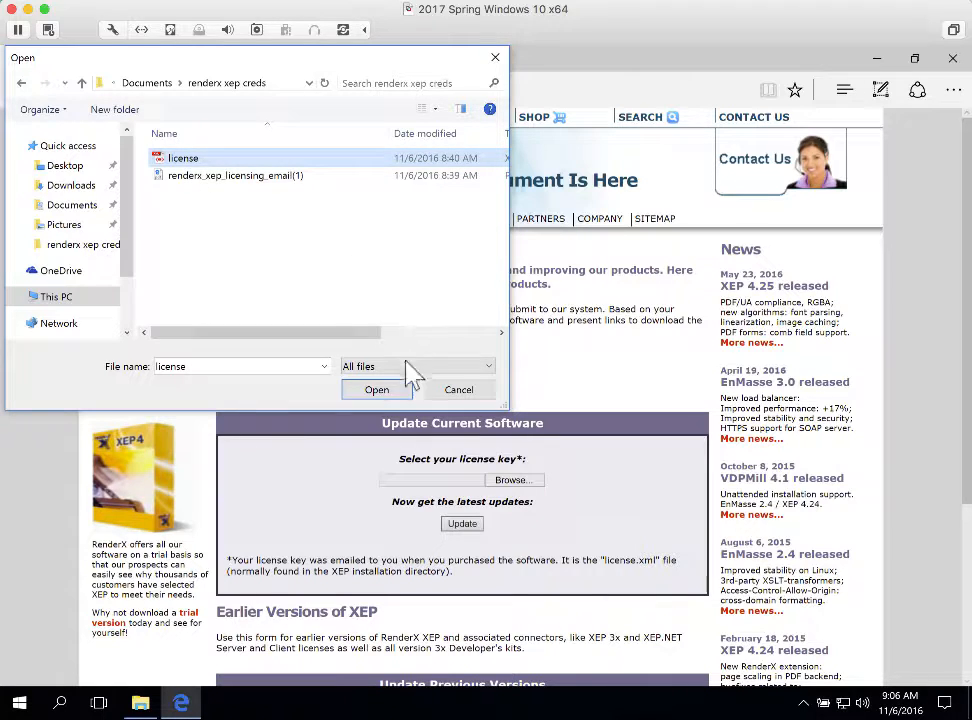
left_click(395, 393)
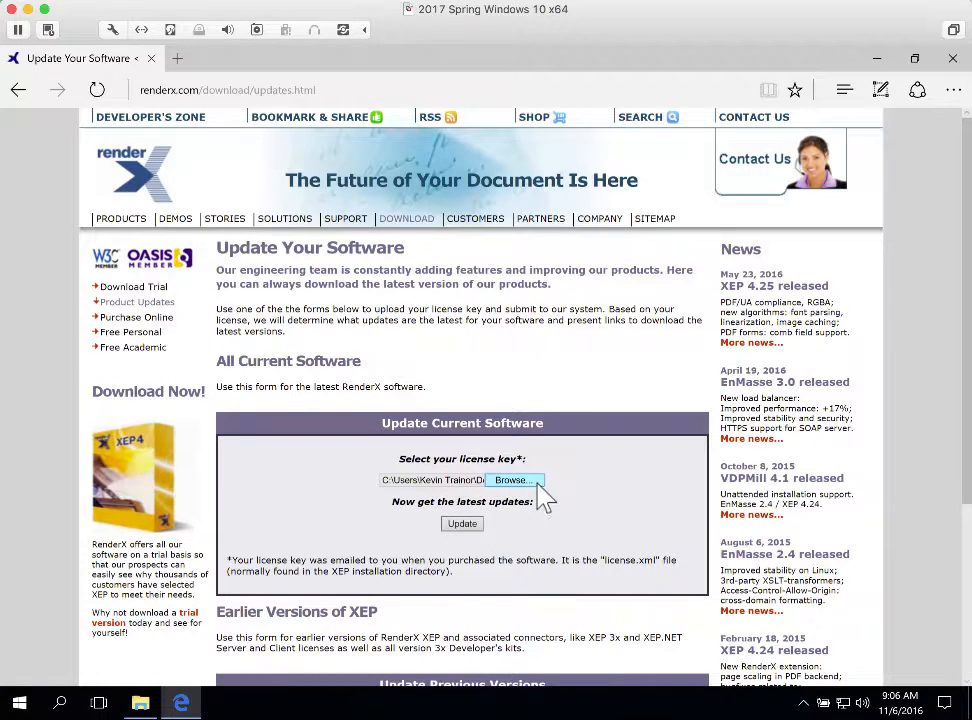
Request the latest updates, save xep-4.25-2016-05-22.zip and open the folder containing the download
left_click(467, 528)
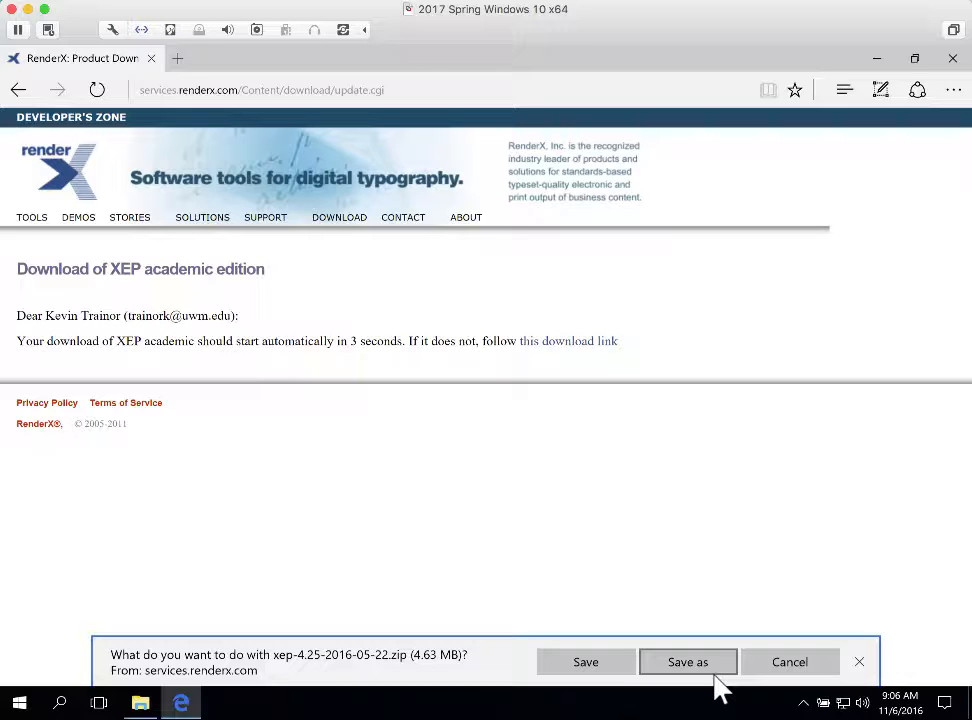
left_click(587, 663)
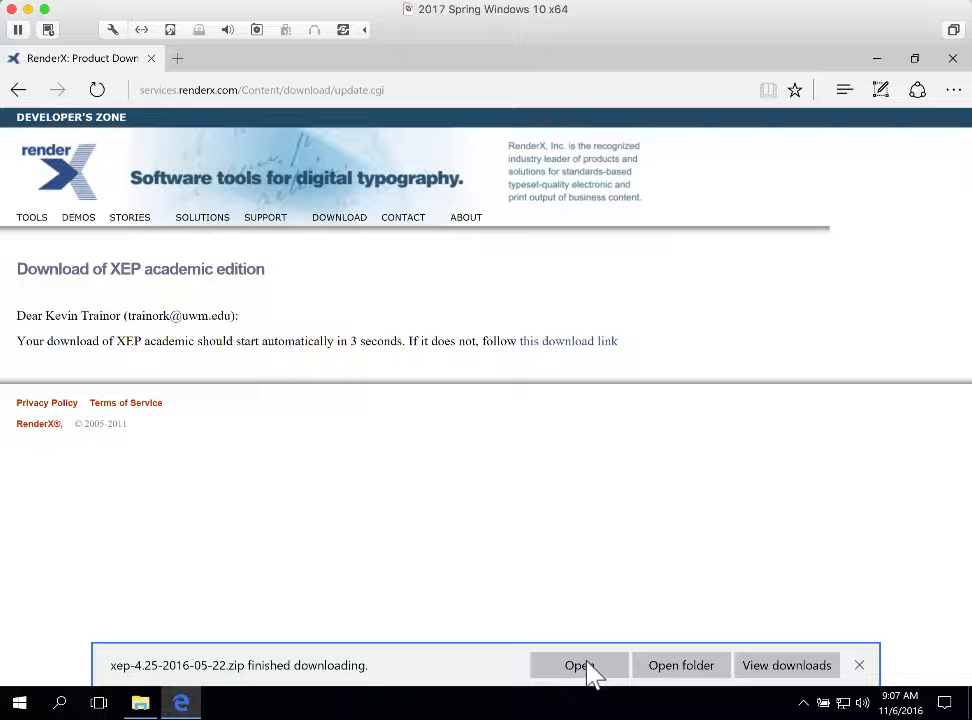
left_click(677, 661)
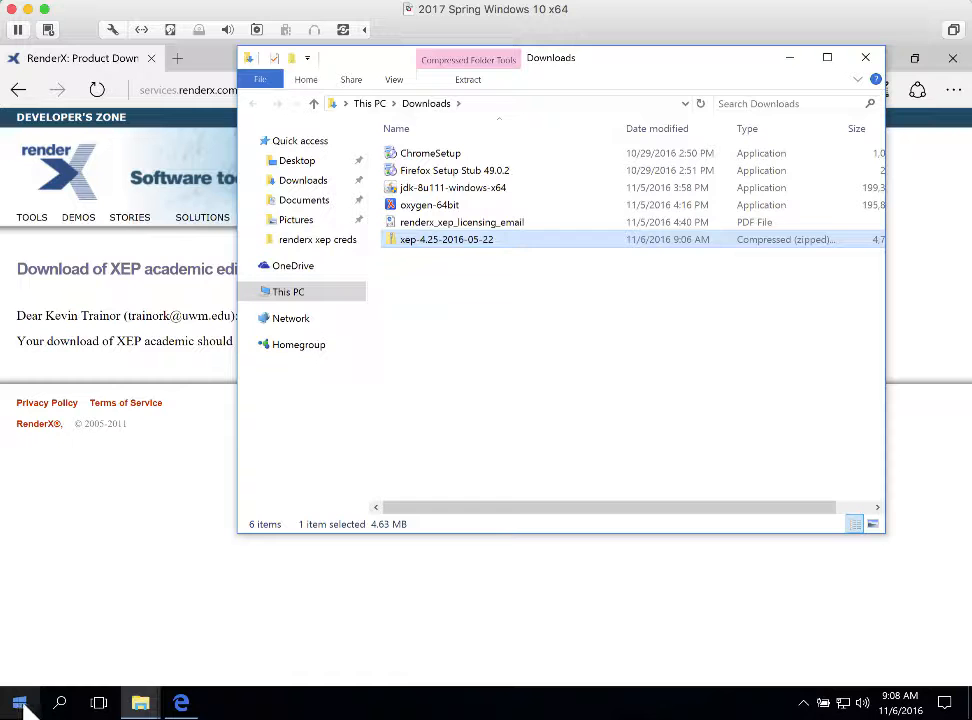
Check the installed Java version by running java -version in Command Prompt, and close its window
left_click(20, 704)
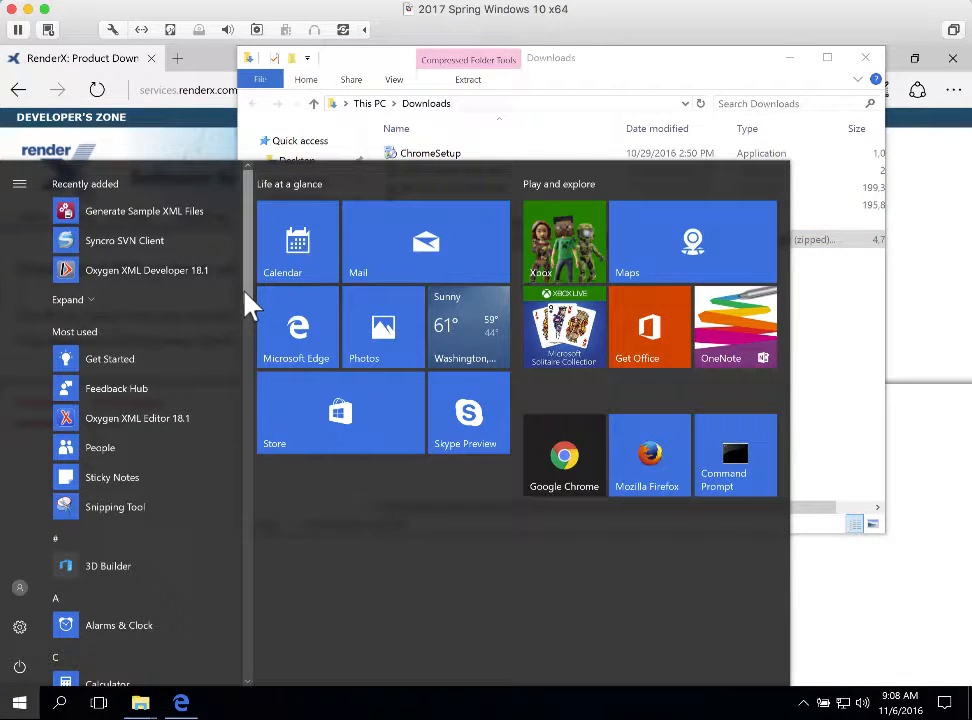
left_click_drag(245, 304, 255, 678)
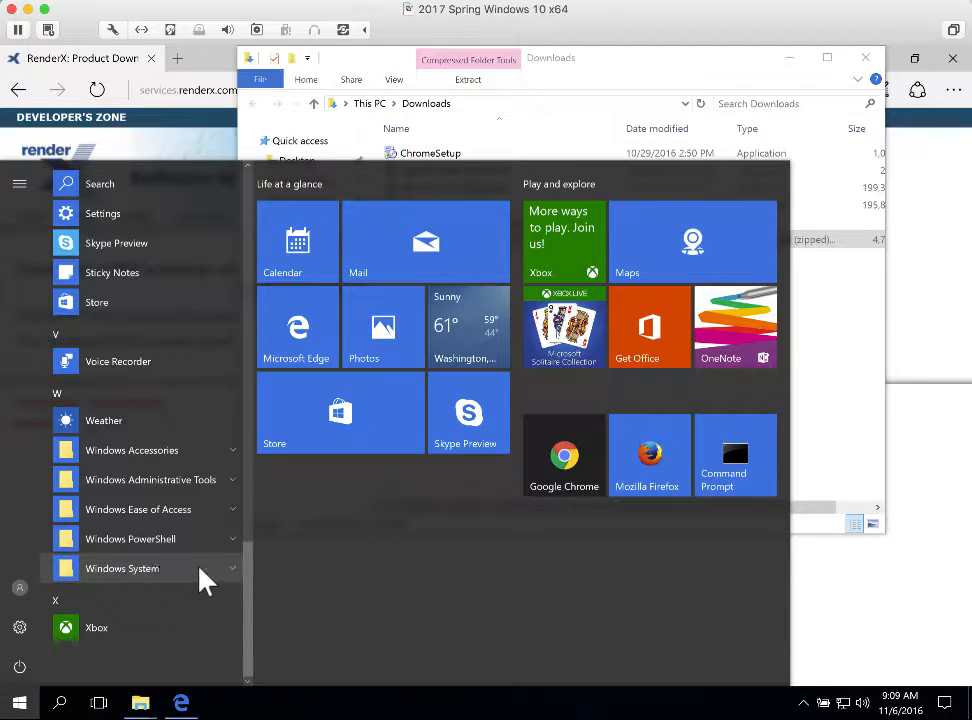
left_click(231, 571)
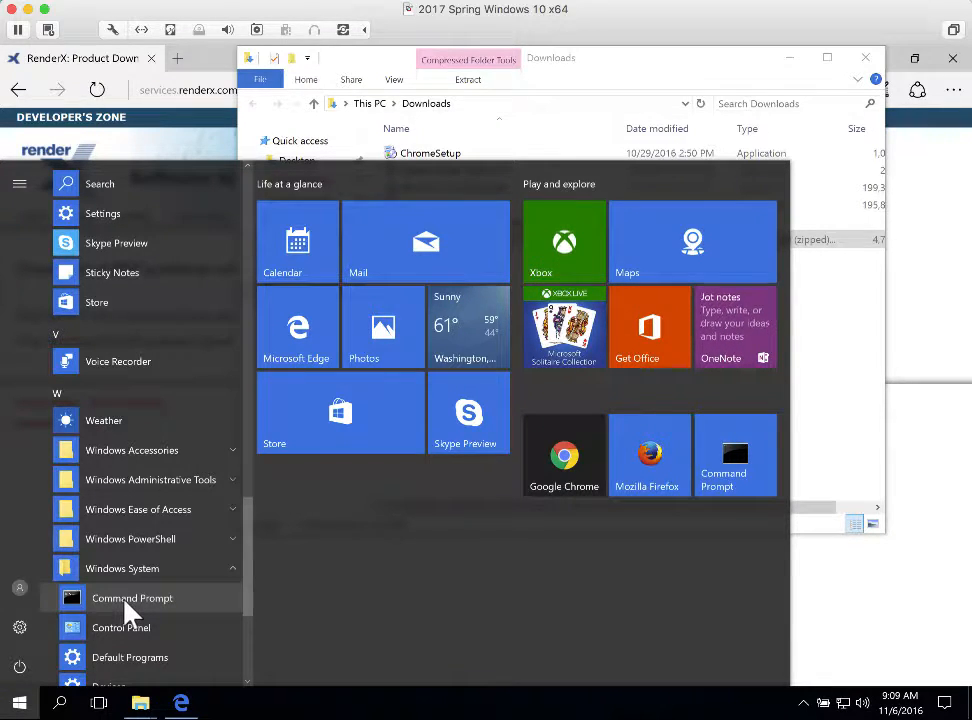
right_click(126, 612)
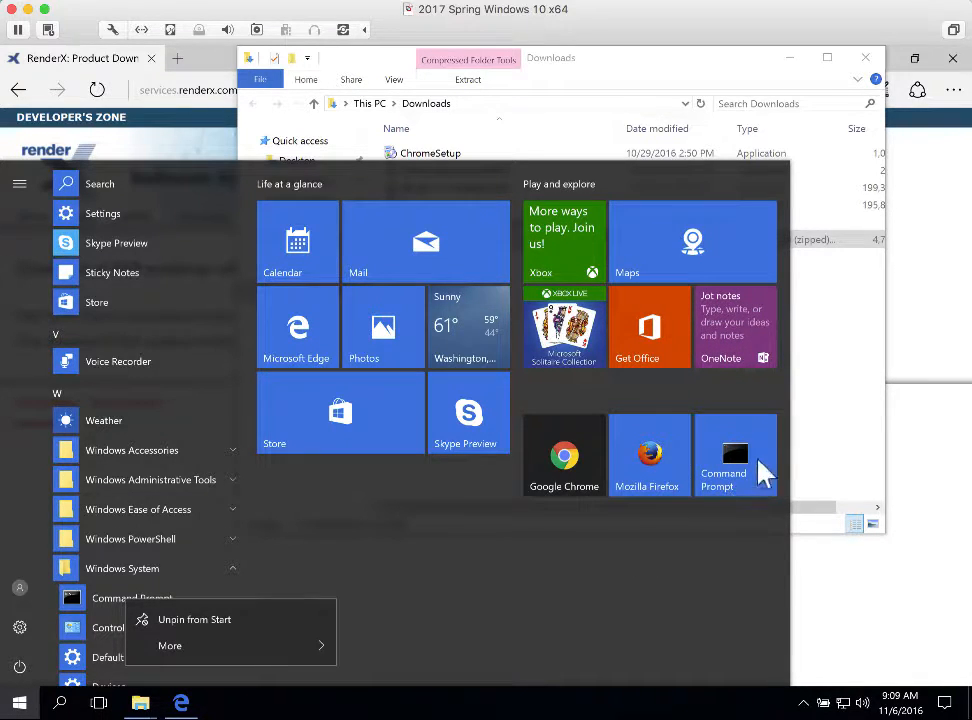
left_click(748, 569)
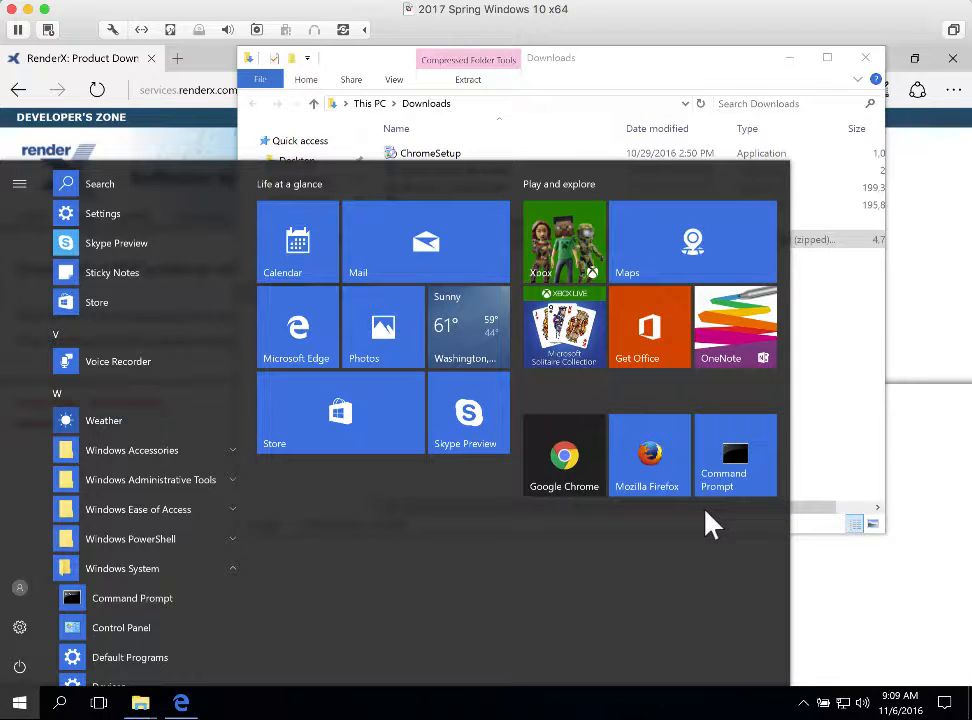
left_click(735, 458)
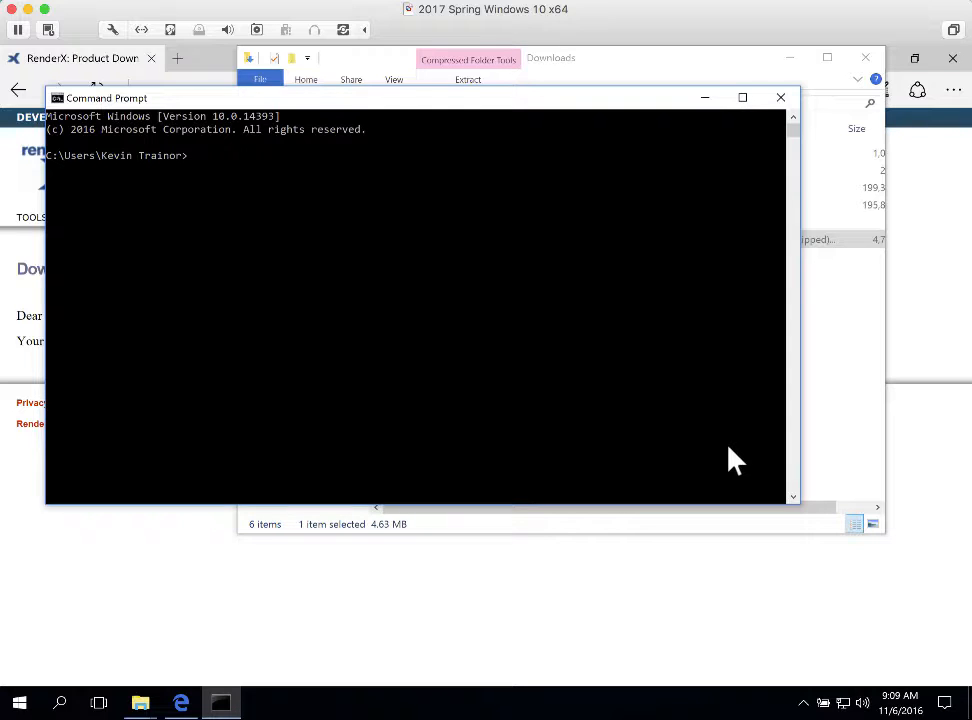
type("java -version")
key("Return")
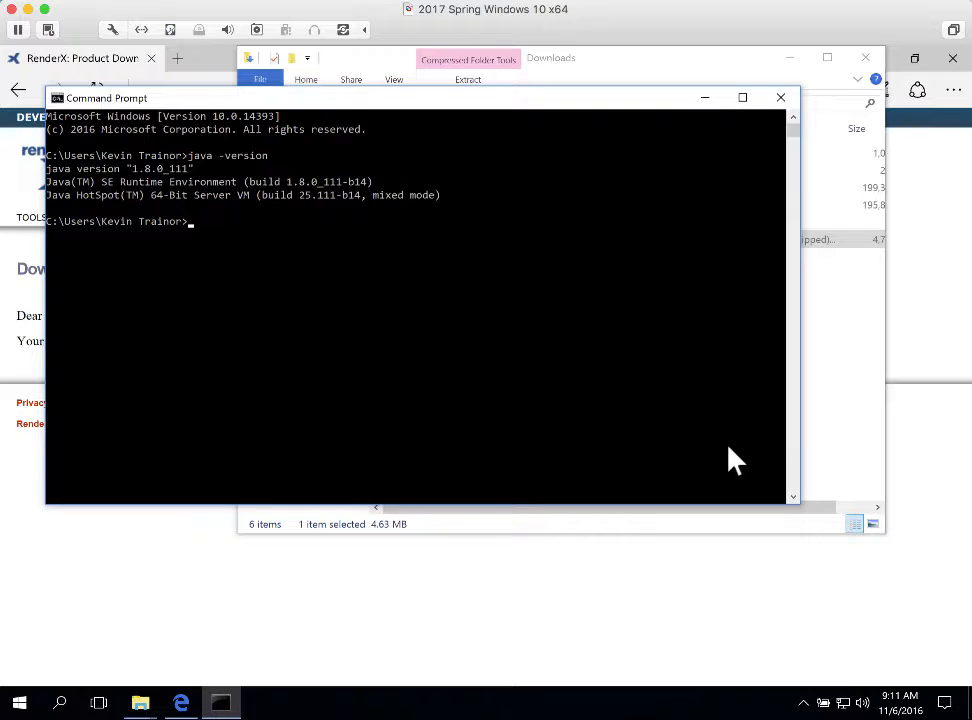
left_click(783, 101)
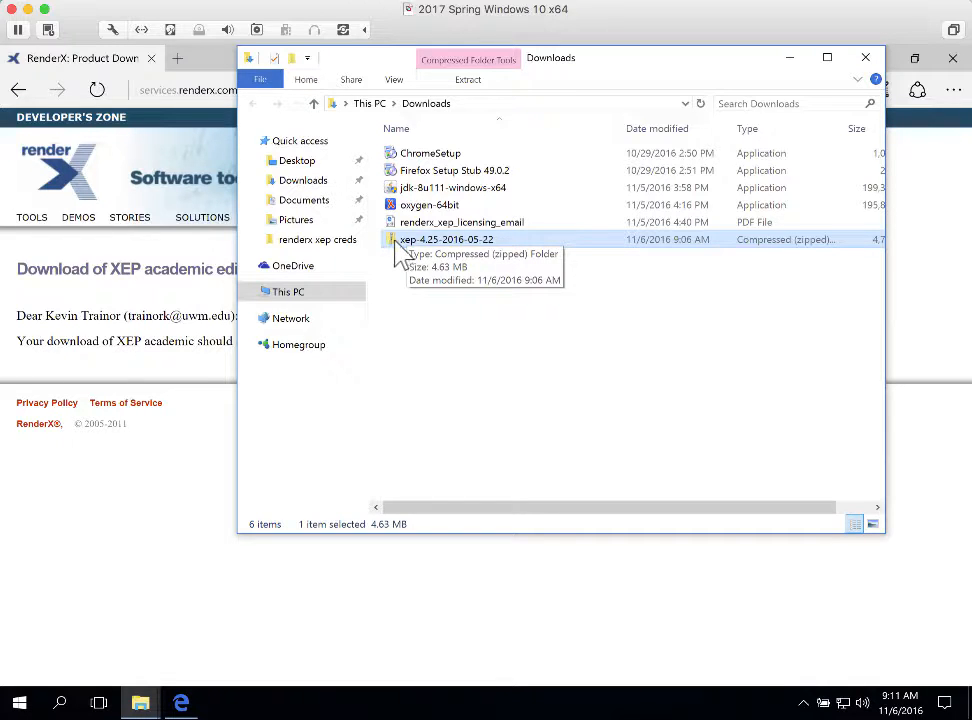
Extract the xep-4.25-2016-05-22 zip archive into a folder of the same name in Downloads
left_click(496, 348)
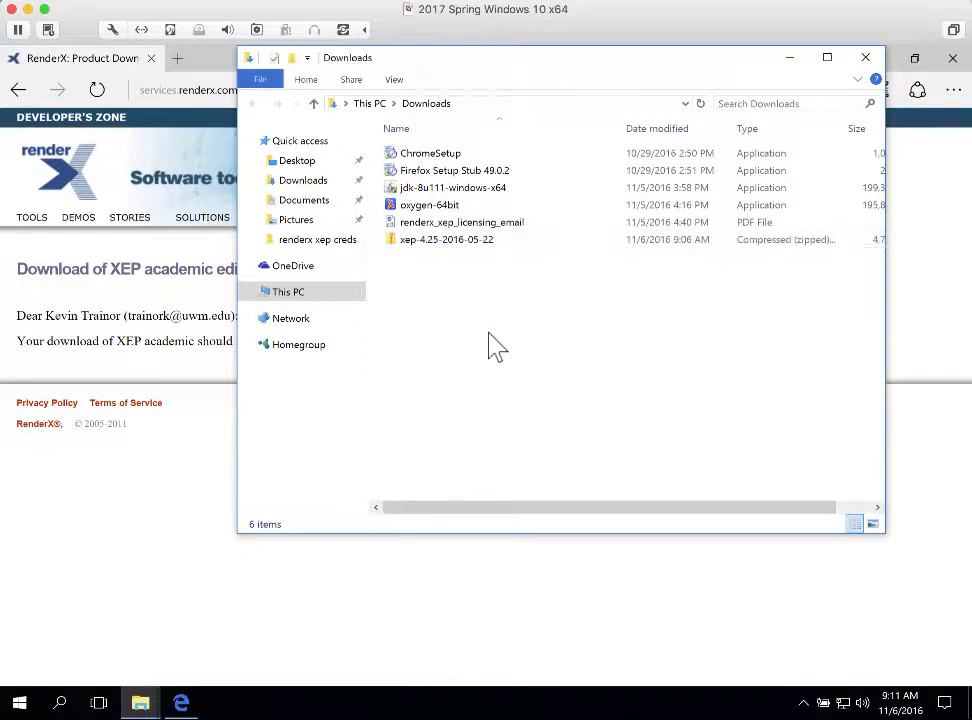
right_click(432, 245)
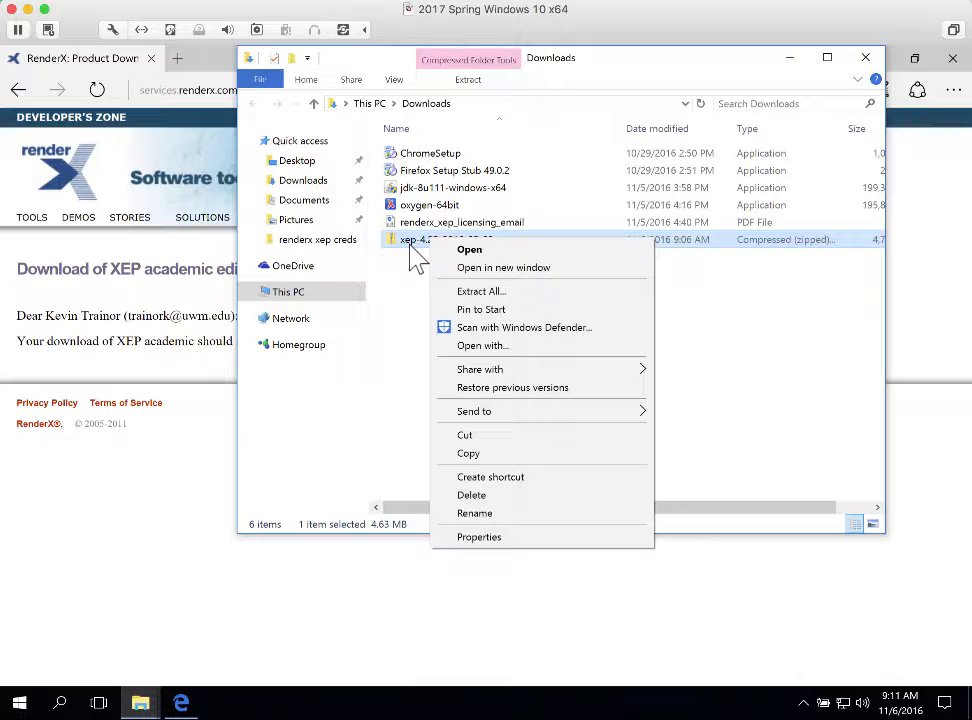
left_click(481, 292)
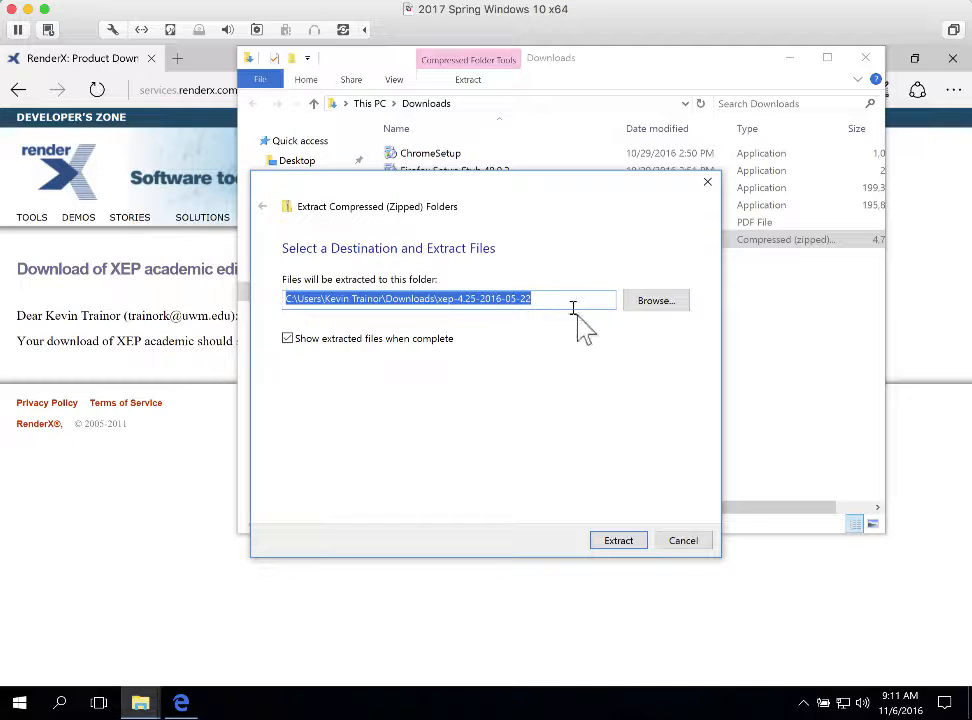
left_click(618, 541)
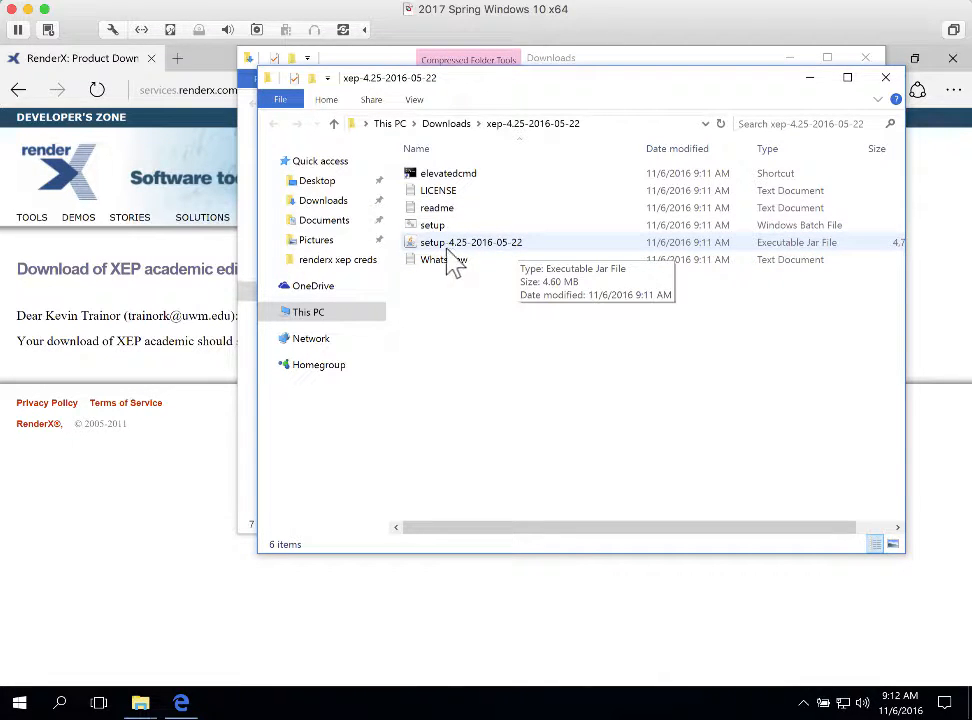
Try to run the setup batch file in the extracted folder as administrator, allowing it to make changes to the device
left_click(408, 244)
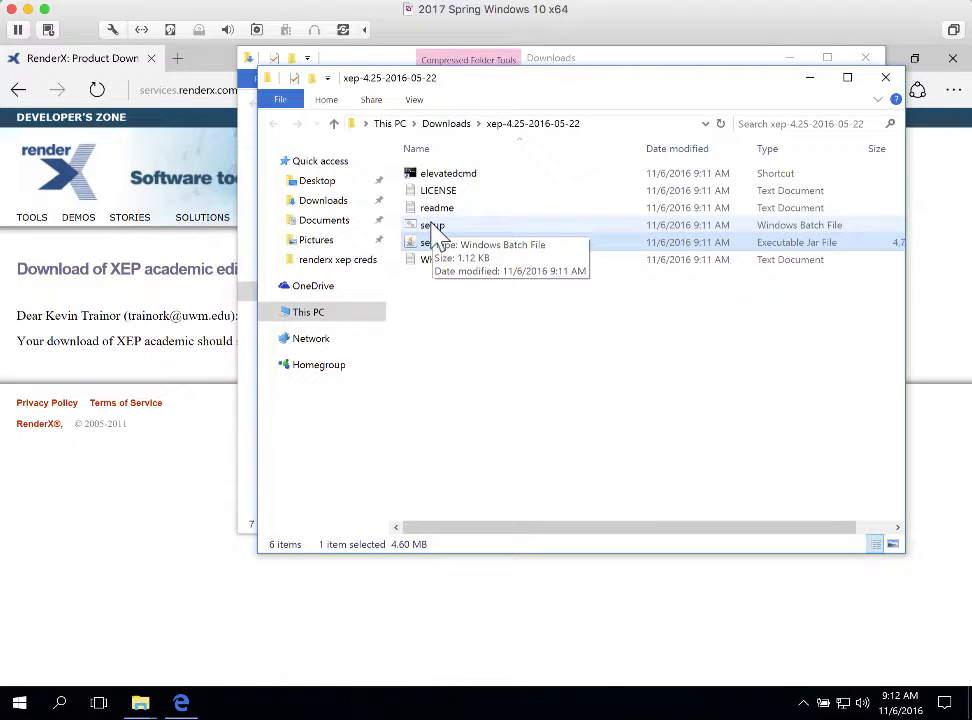
left_click(437, 228)
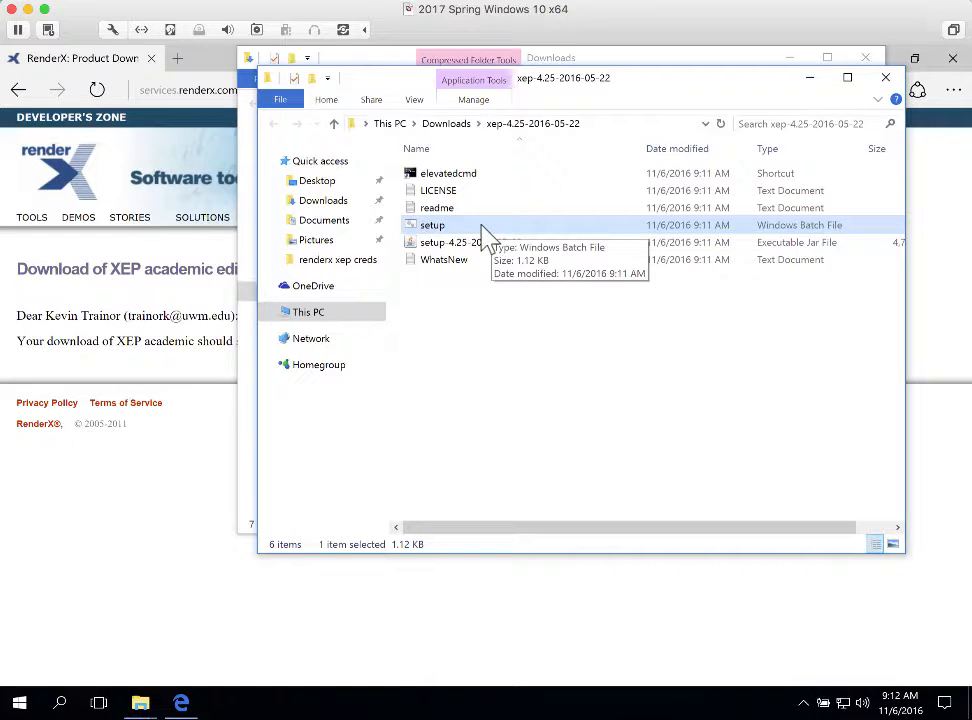
right_click(588, 235)
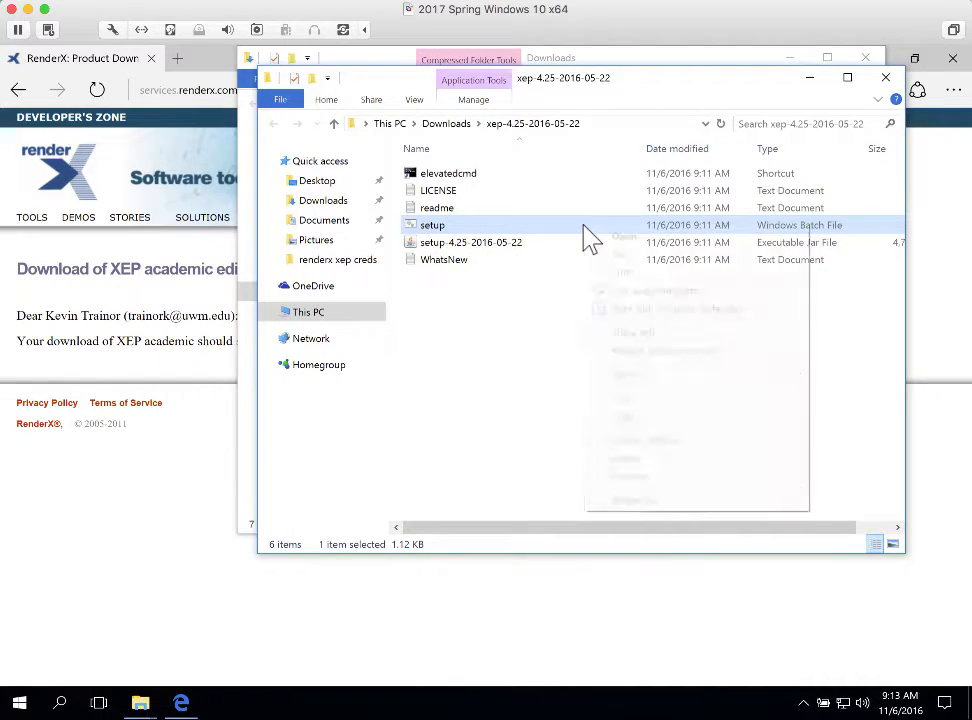
left_click(630, 290)
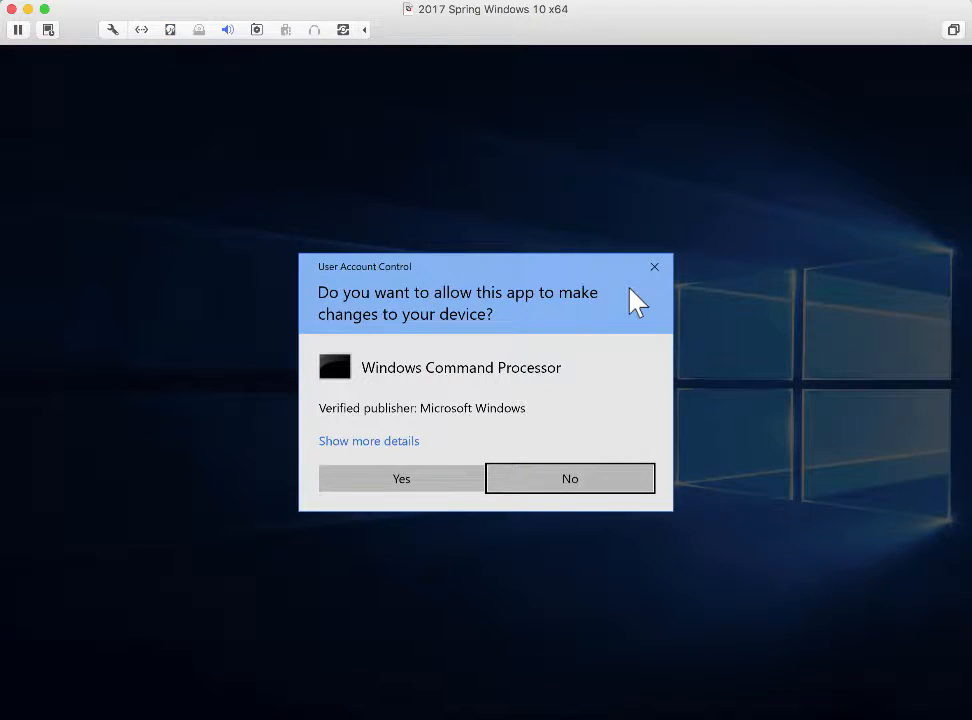
left_click(400, 480)
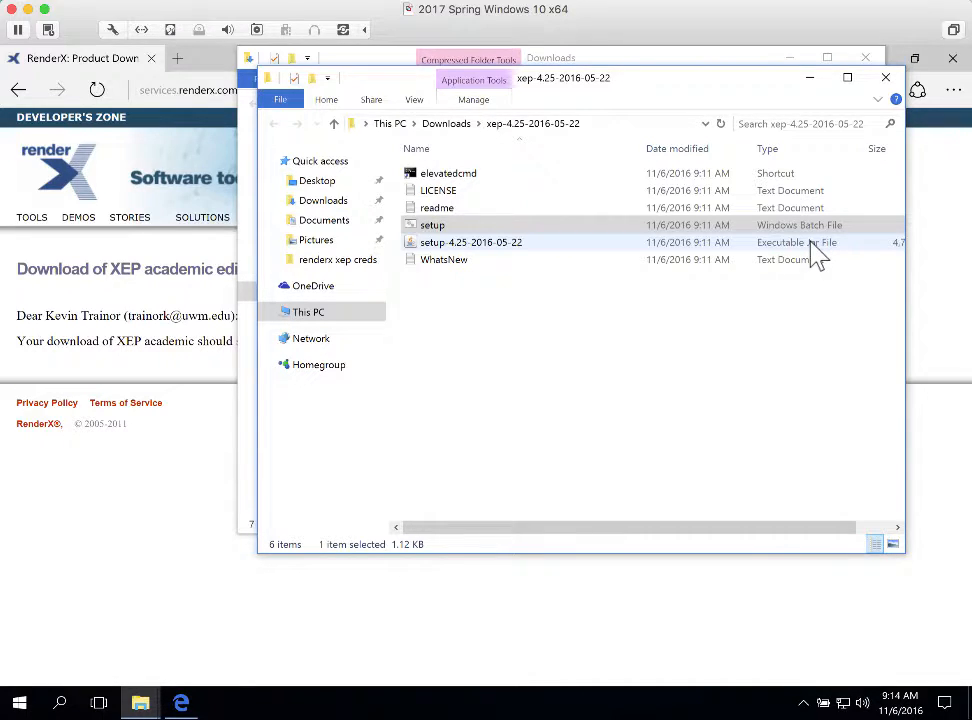
Open the readme from the extracted folder and highlight the java -jar setup-4.25-2016-05-22.jar command in its Installation section
left_click(426, 205)
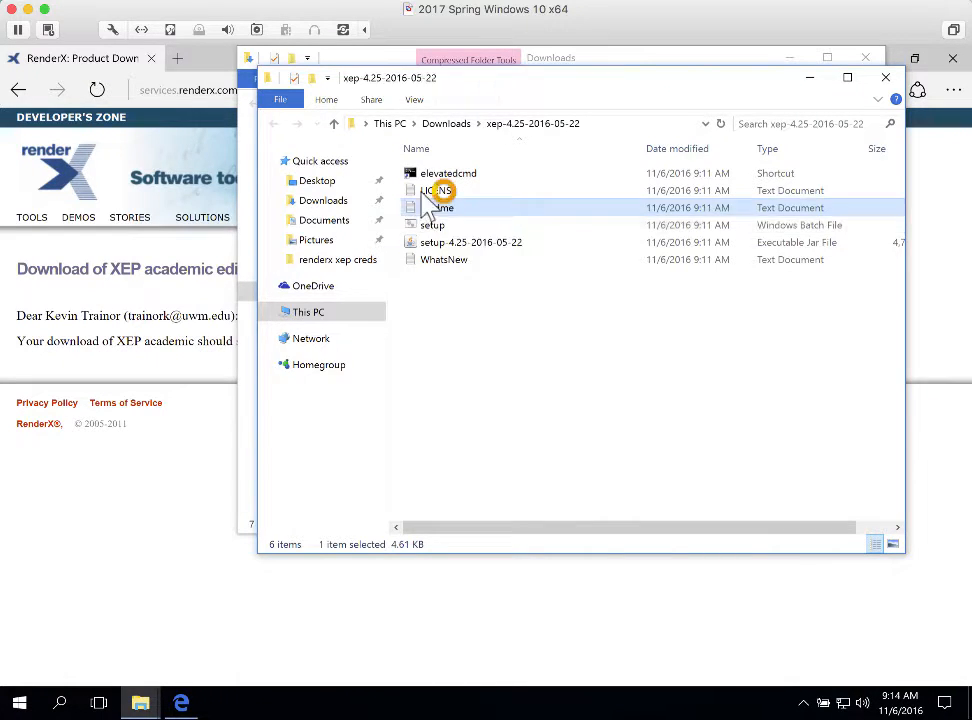
double_click(426, 203)
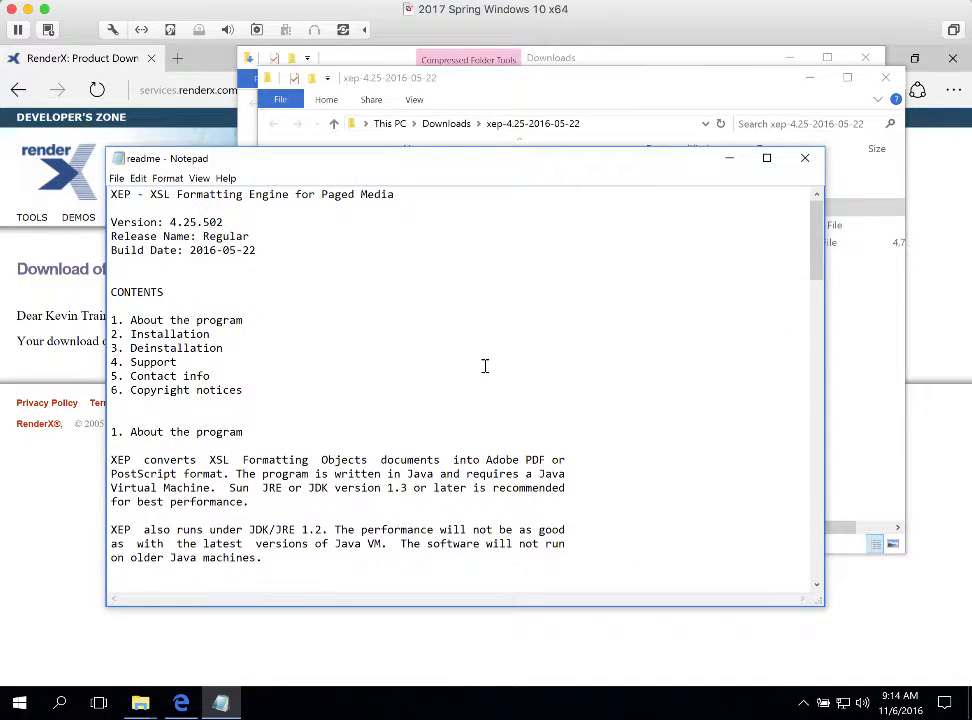
scroll(484, 366, "down", 1)
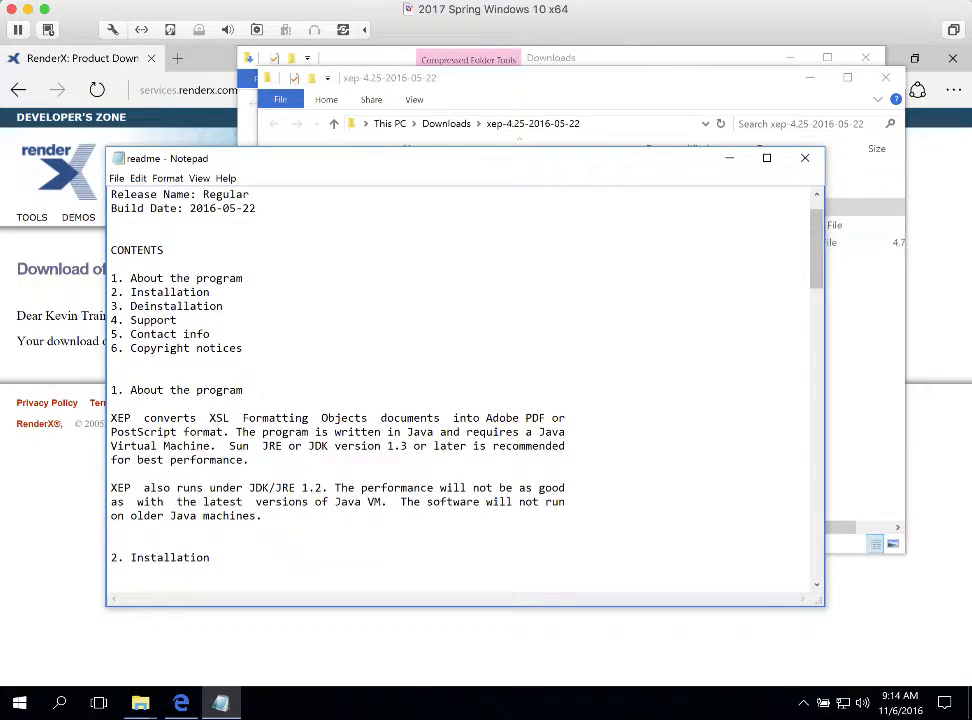
left_click_drag(818, 275, 824, 330)
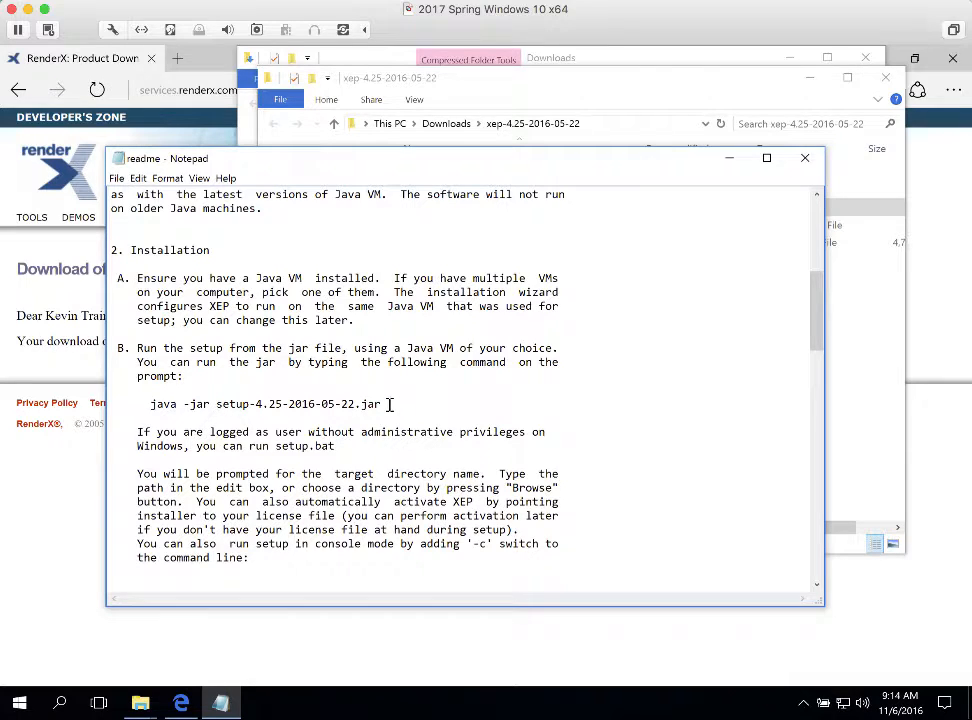
left_click_drag(389, 404, 152, 410)
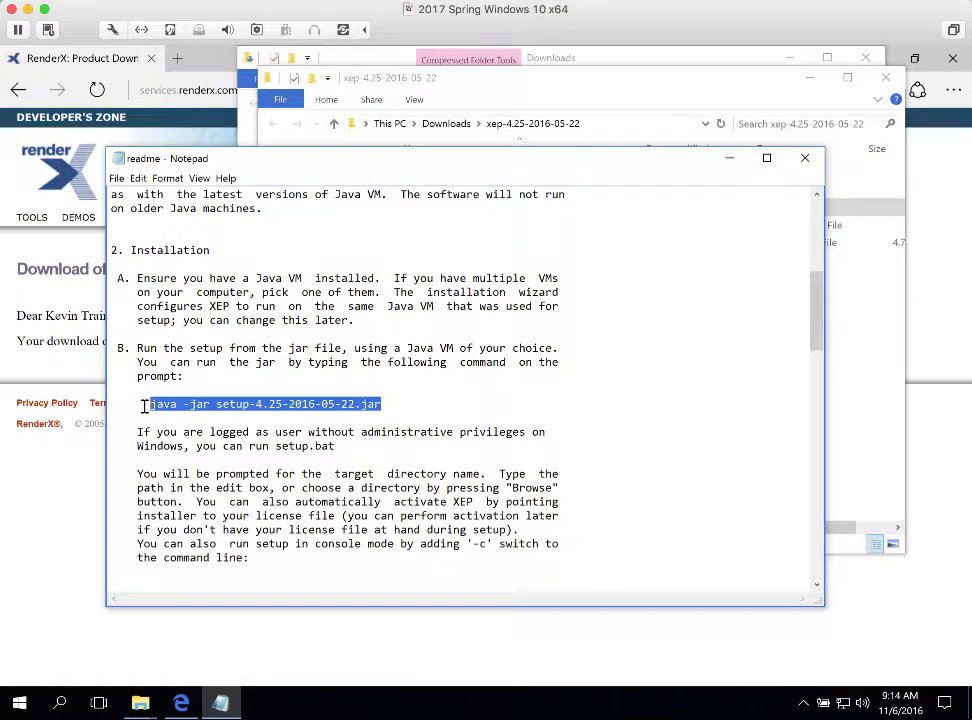
left_click(158, 402)
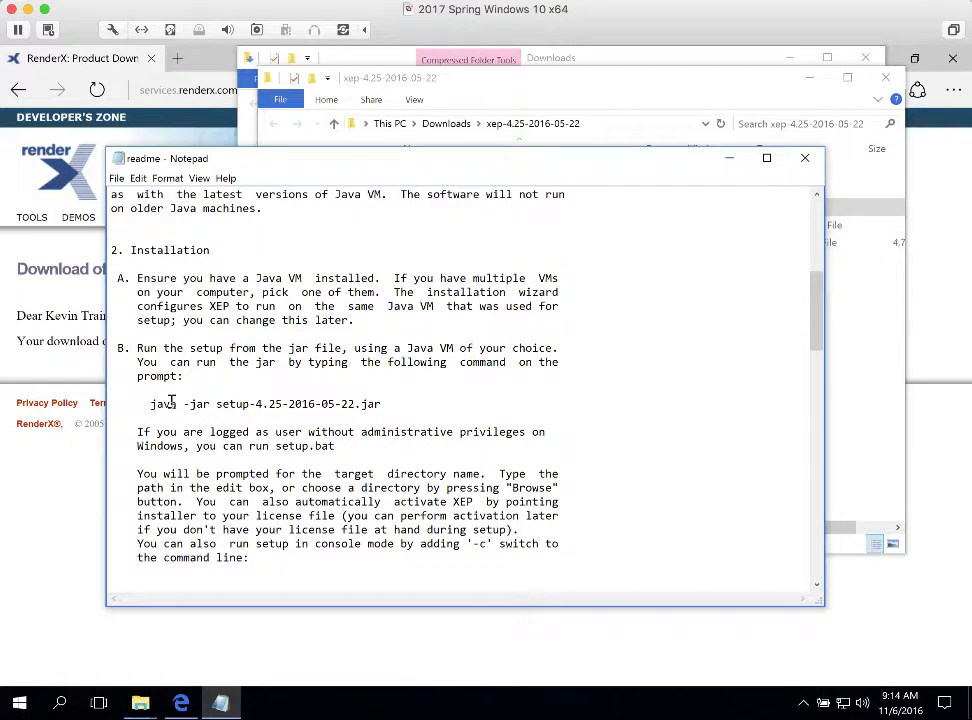
double_click(160, 402)
left_click_drag(386, 404, 170, 402)
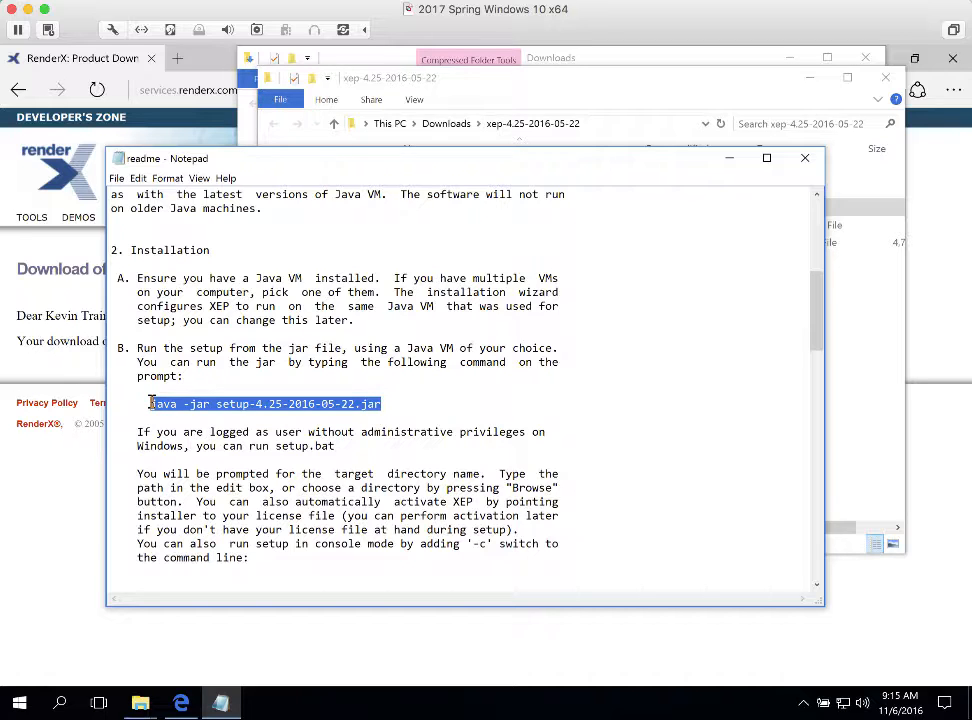
Launch Command Prompt from the Windows System app group as administrator and allow it to make changes to the device
left_click(20, 703)
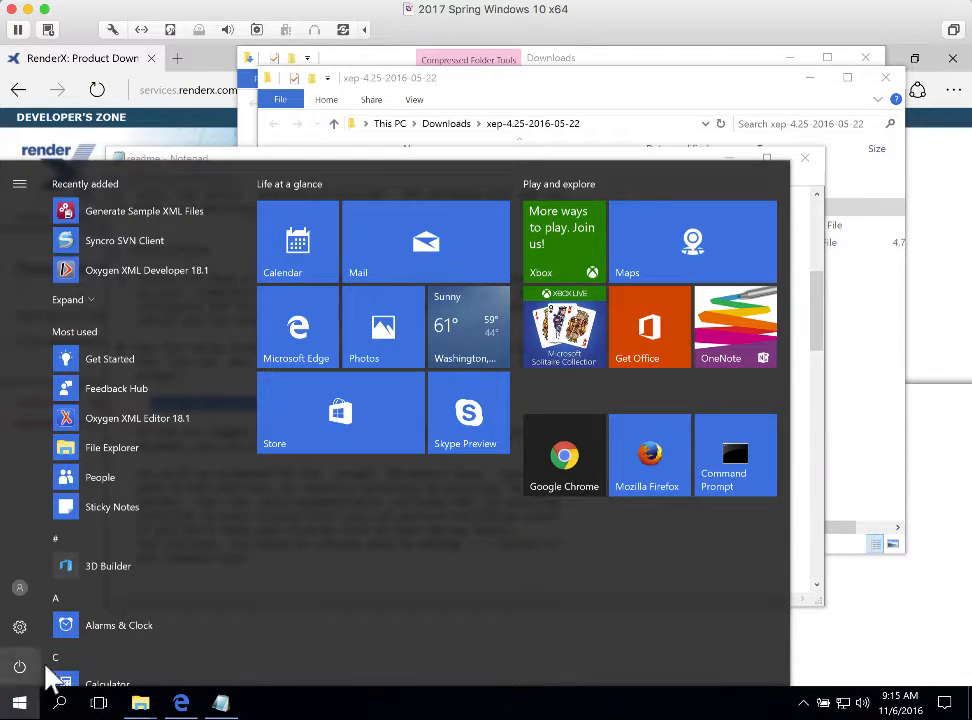
scroll(158, 548, "down", 5)
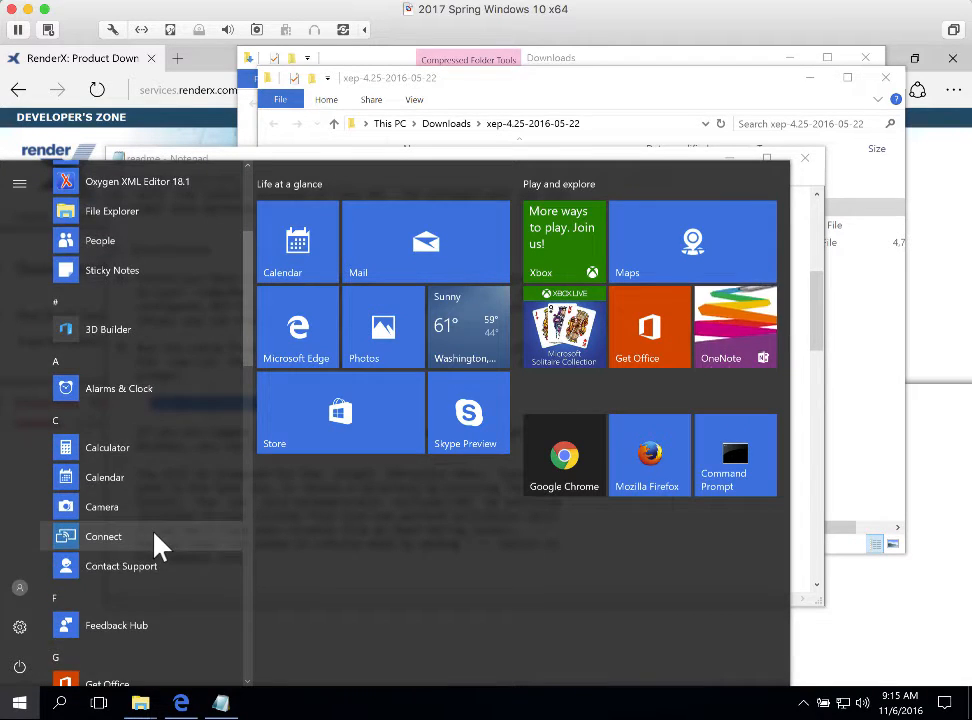
scroll(158, 548, "down", 2)
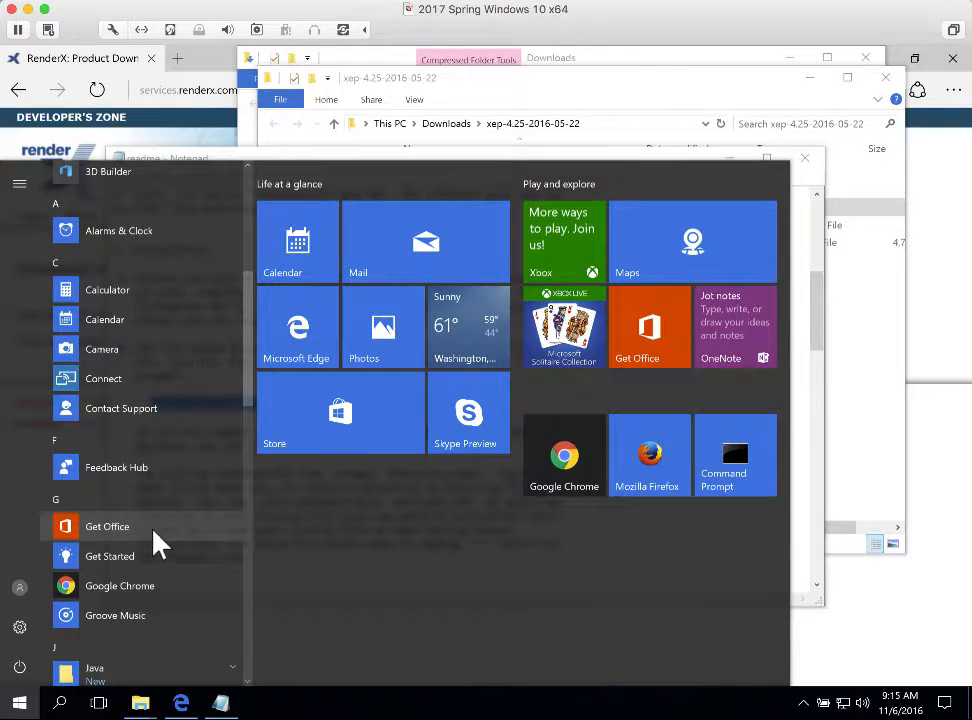
scroll(158, 545, "down", 1)
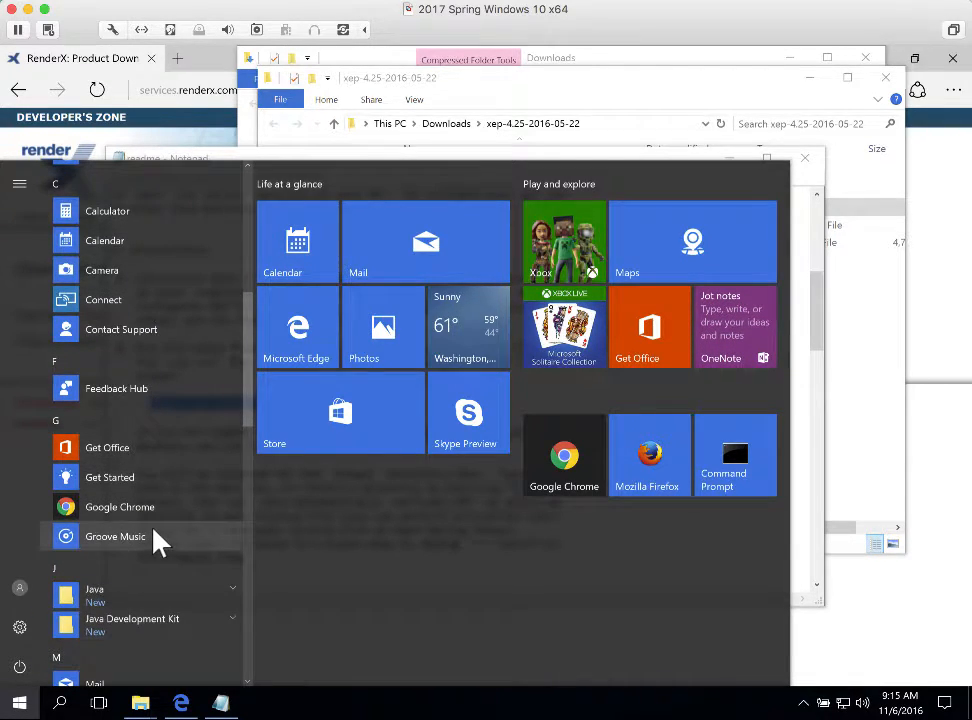
scroll(155, 537, "down", 6)
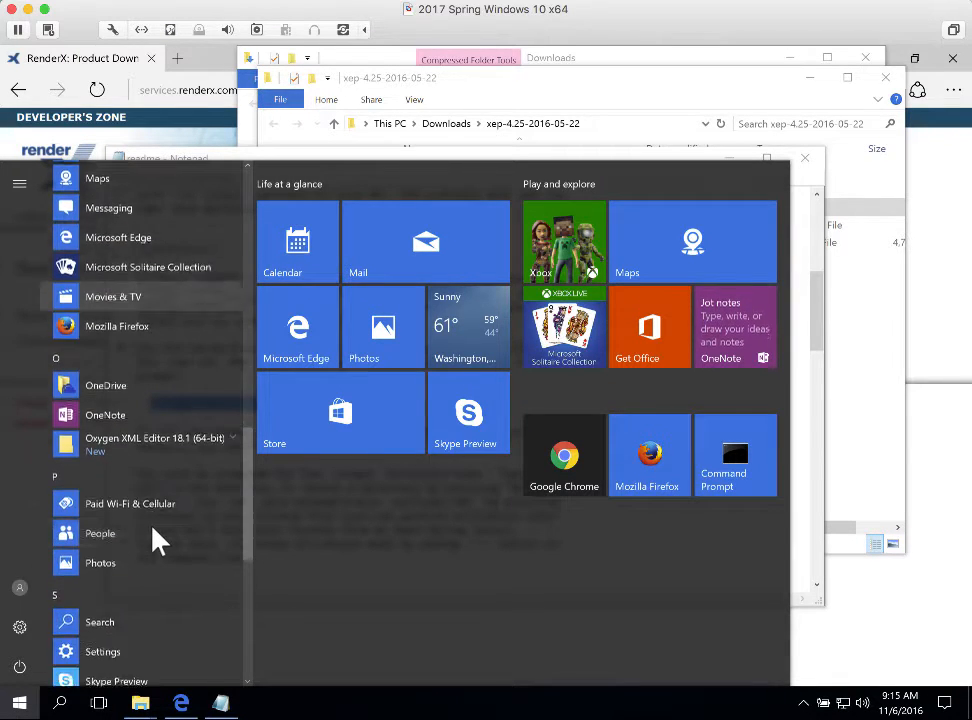
scroll(165, 535, "down", 3)
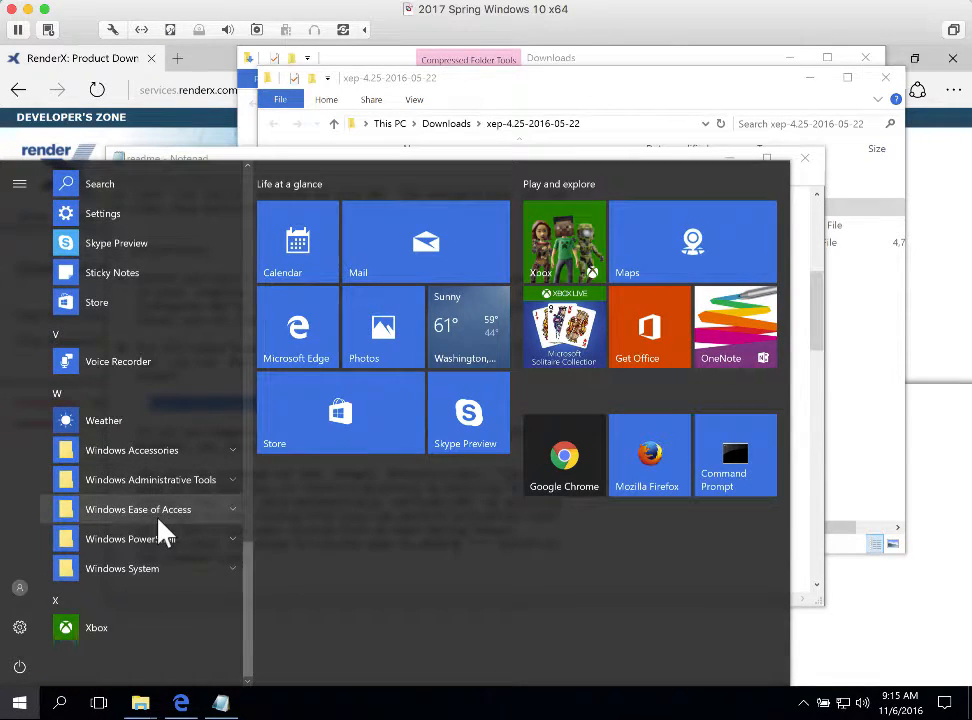
left_click(231, 570)
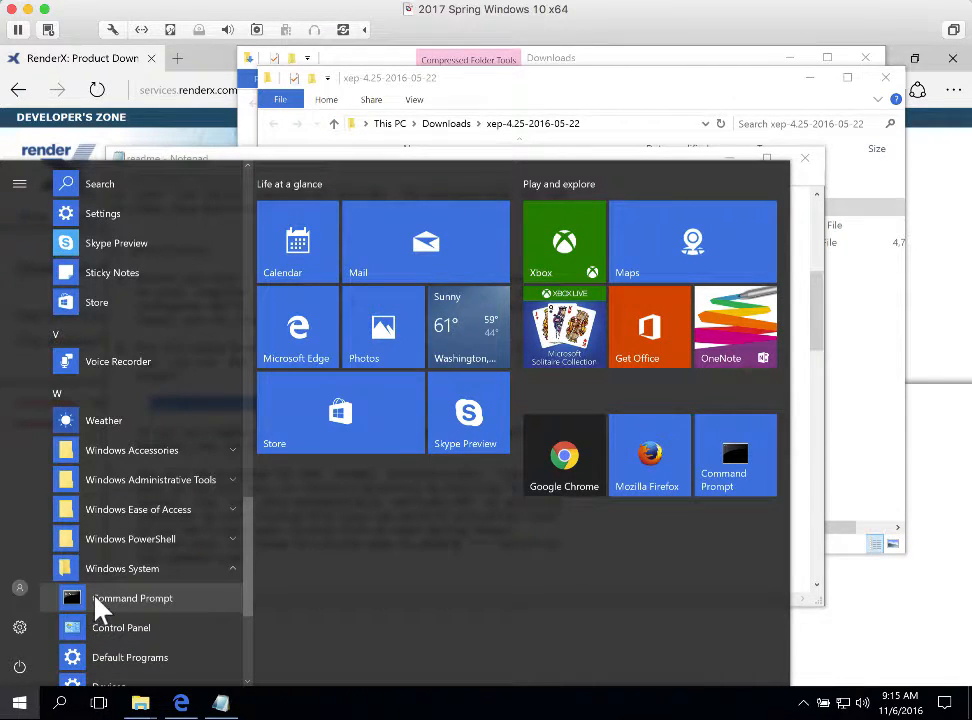
right_click(97, 601)
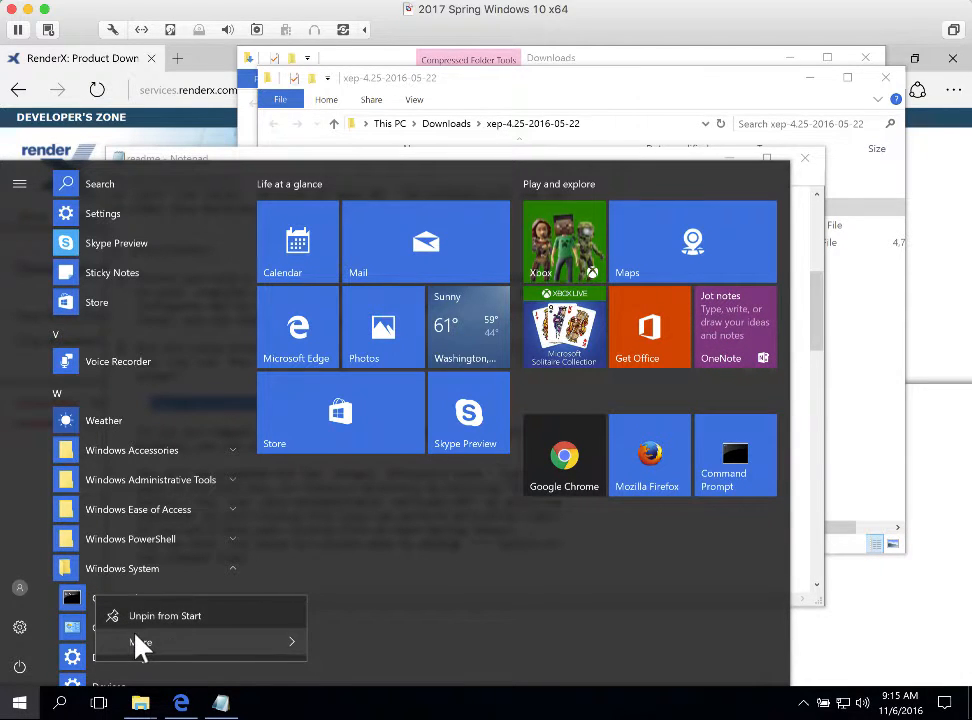
mouse_move(143, 650)
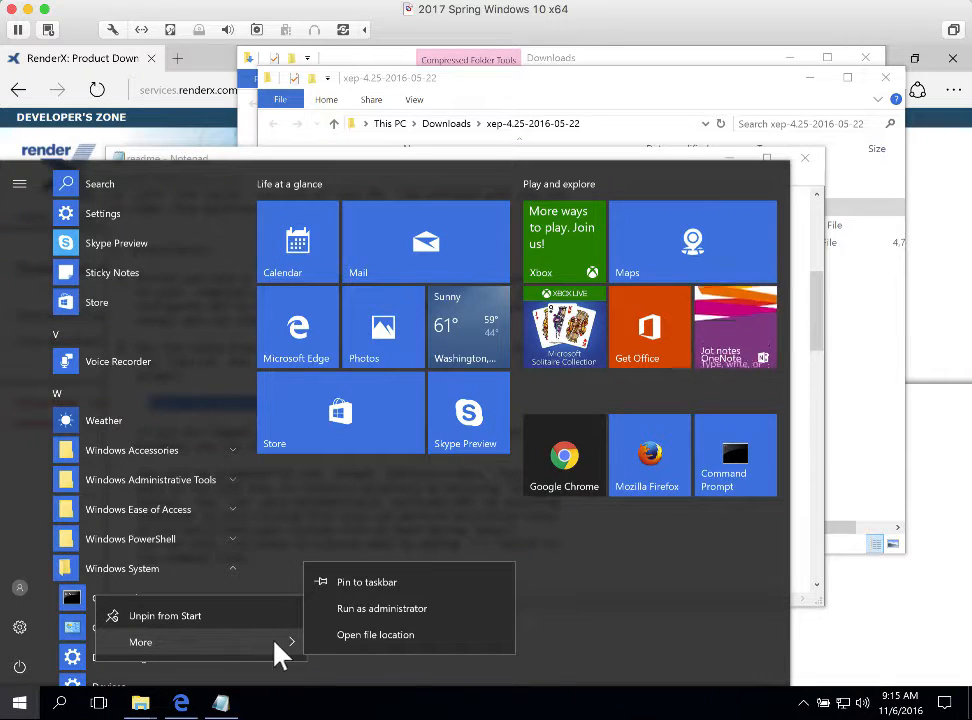
left_click(342, 609)
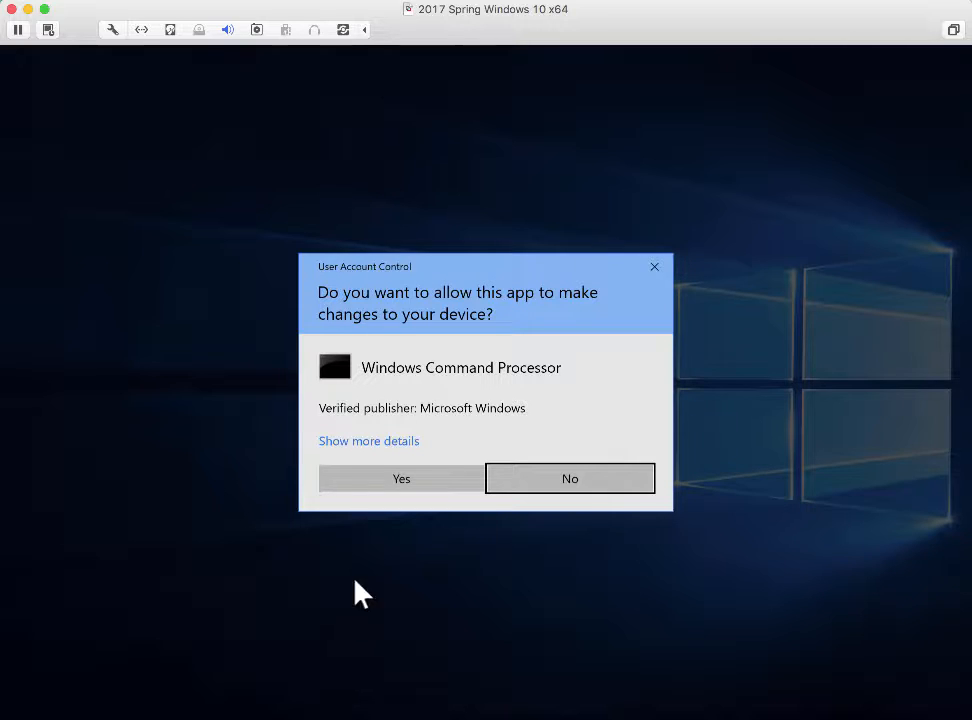
left_click(386, 484)
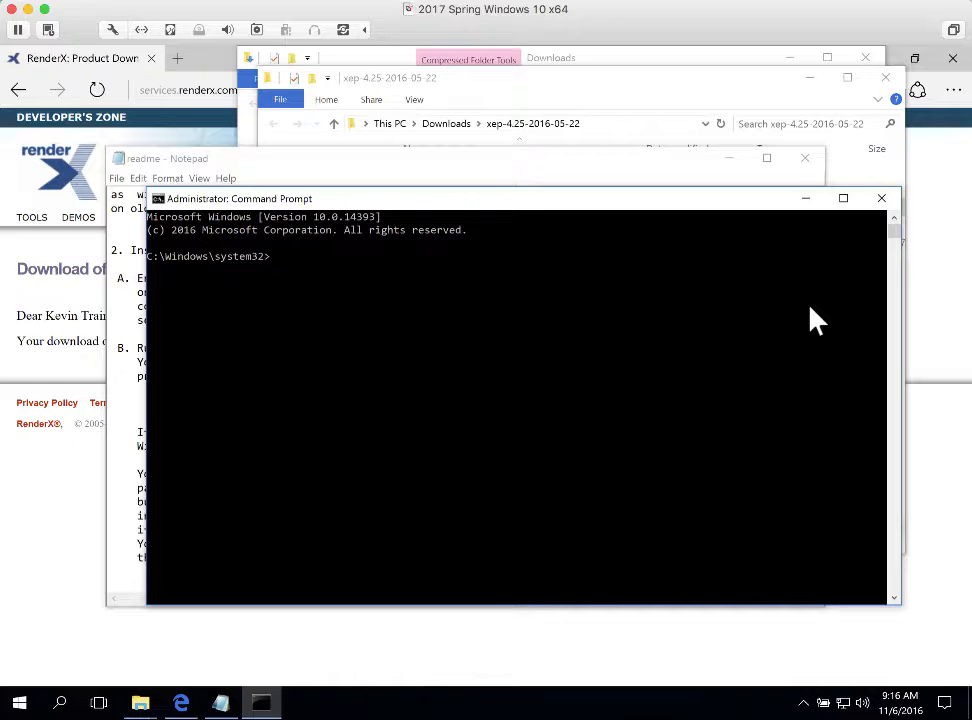
Change the working directory to c:\ and list its contents
type("cd")
type("c:\\")
key("Return")
type("dir")
key("Return")
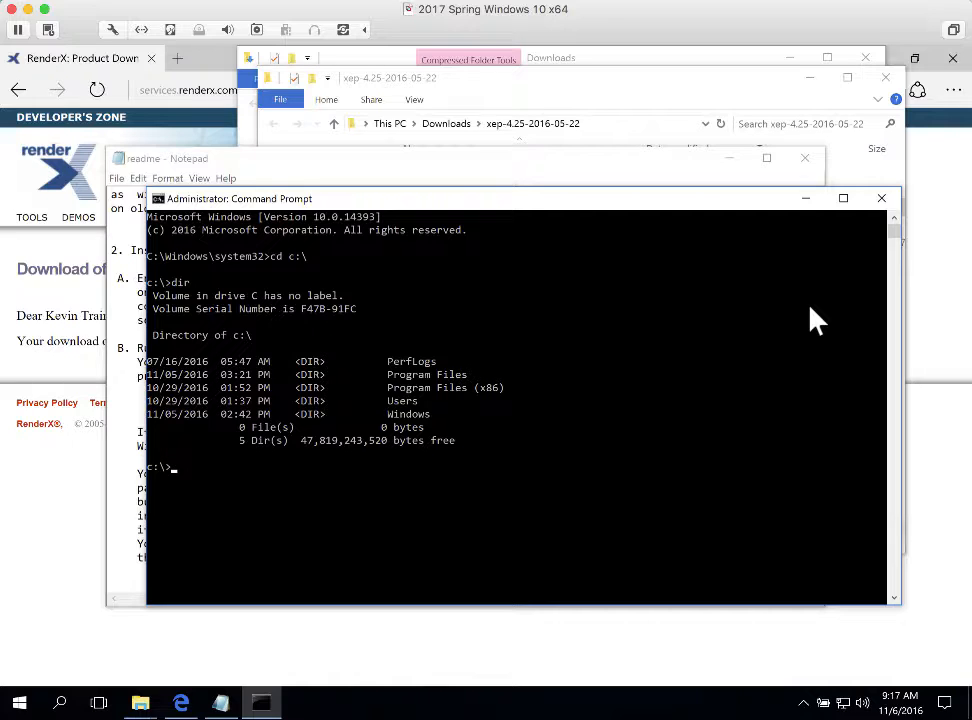
Move into the Users directory and list its contents
type("cd users")
key("Return")
type("dir")
key("Return")
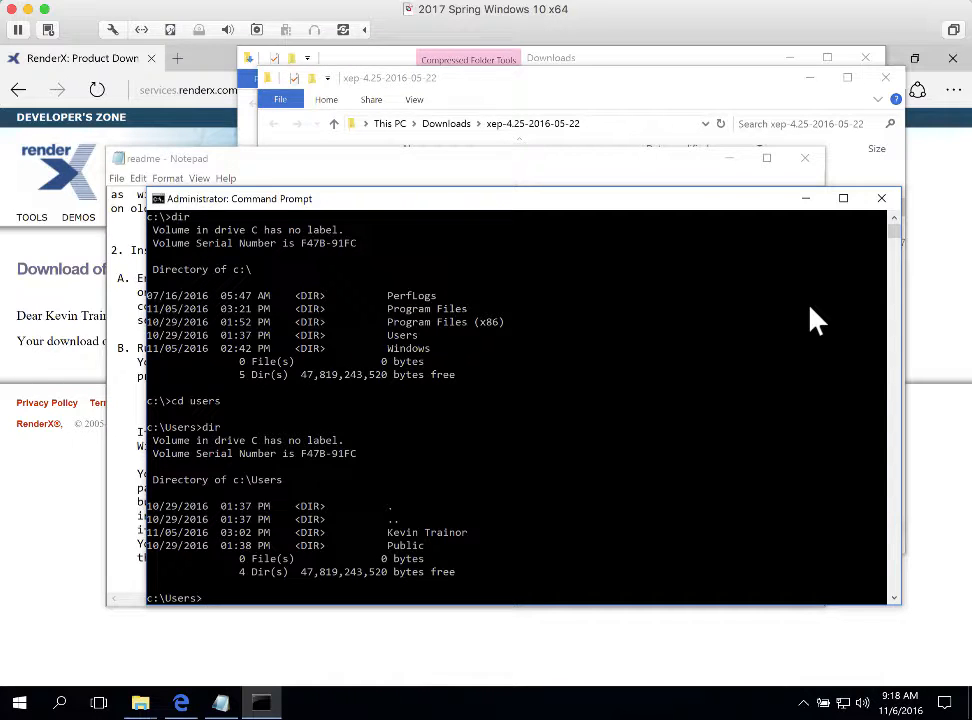
Move into the account owner's home directory under Users and list its contents
type("cd kevin trainor")
key("Return")
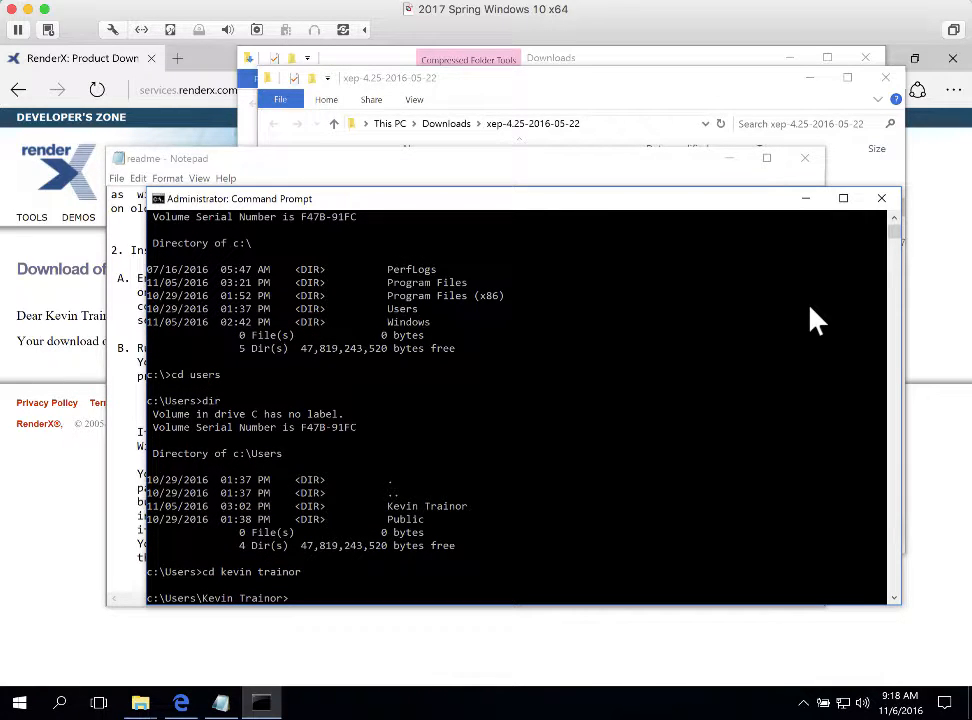
type("dir")
key("Return")
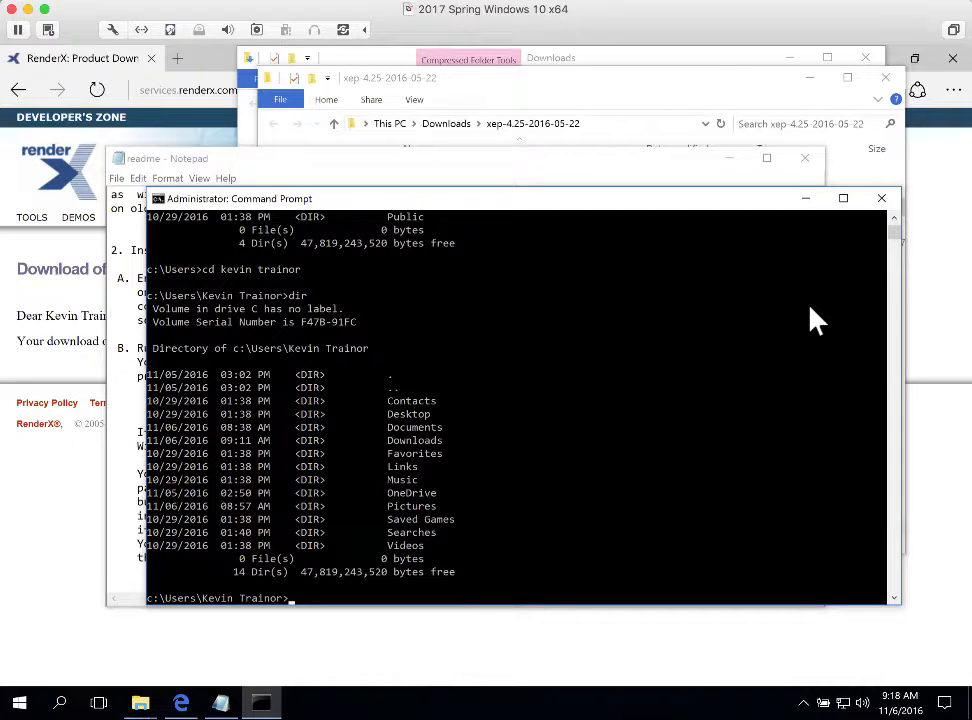
Move into the Downloads directory and list its files
type("cd")
type(" download")
type("s")
key("Return")
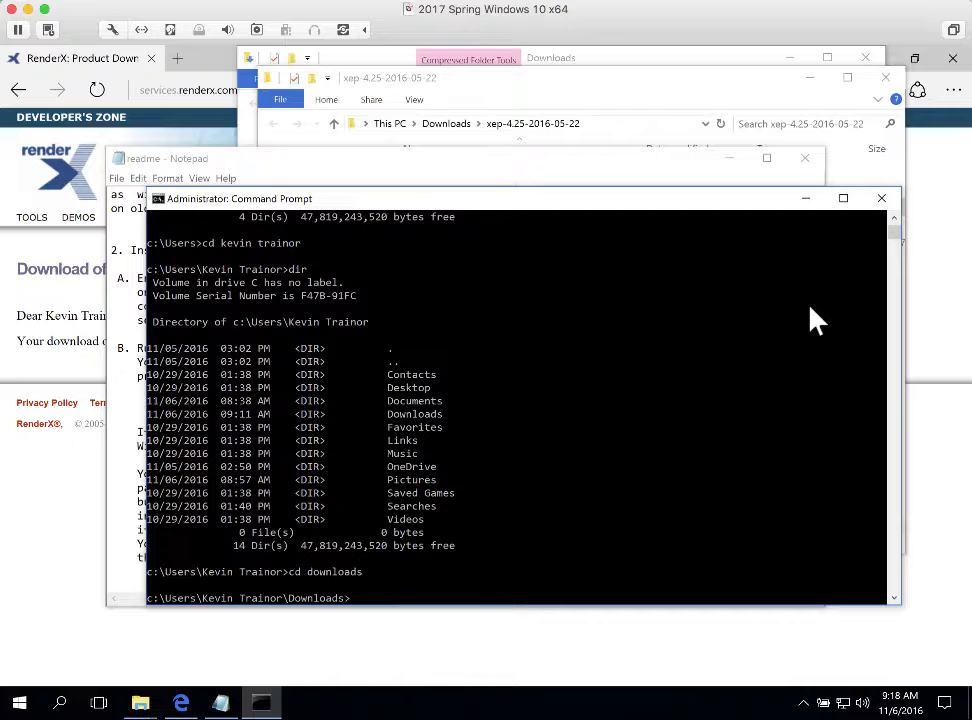
type("dir")
key("Return")
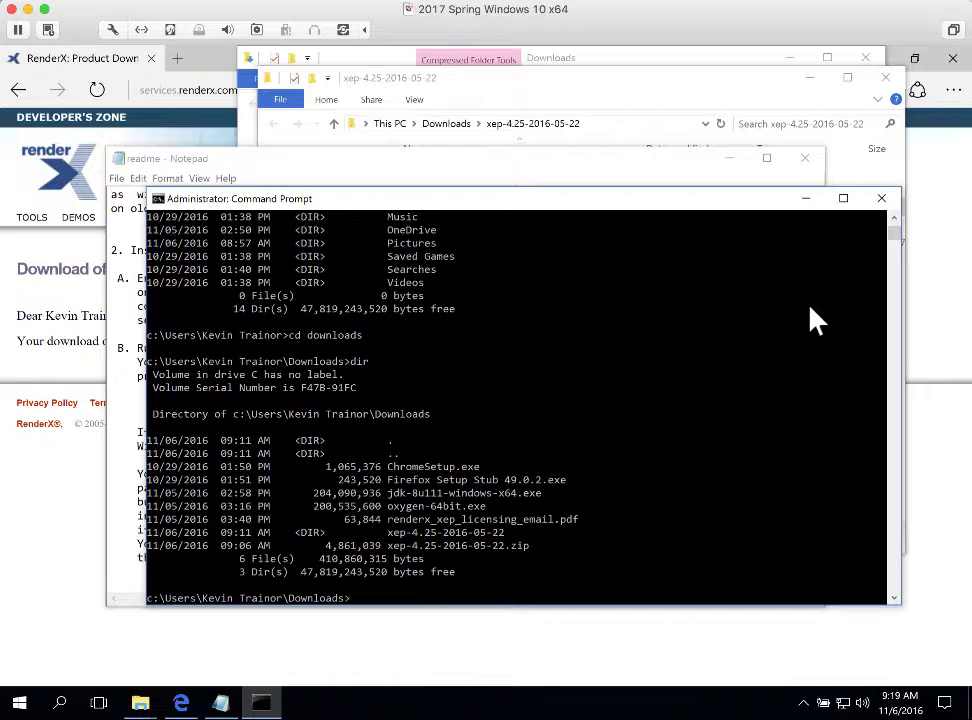
Move into the extracted xep-4.25-2016-05-22 directory and list its files
type("cd xep-4.25-2016-05")
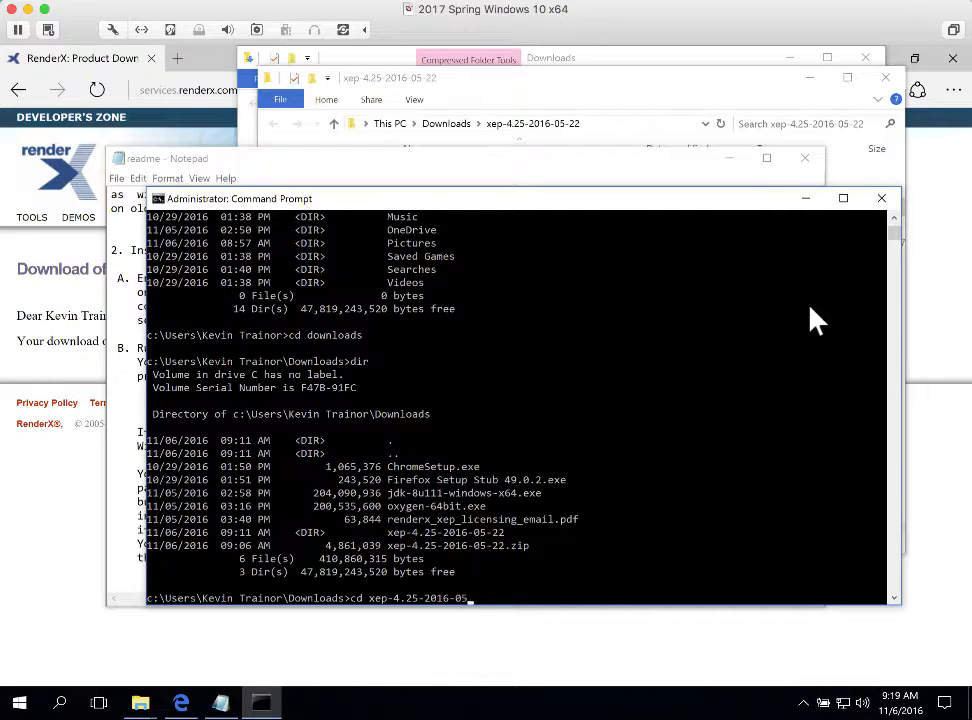
type("-22")
key("Return")
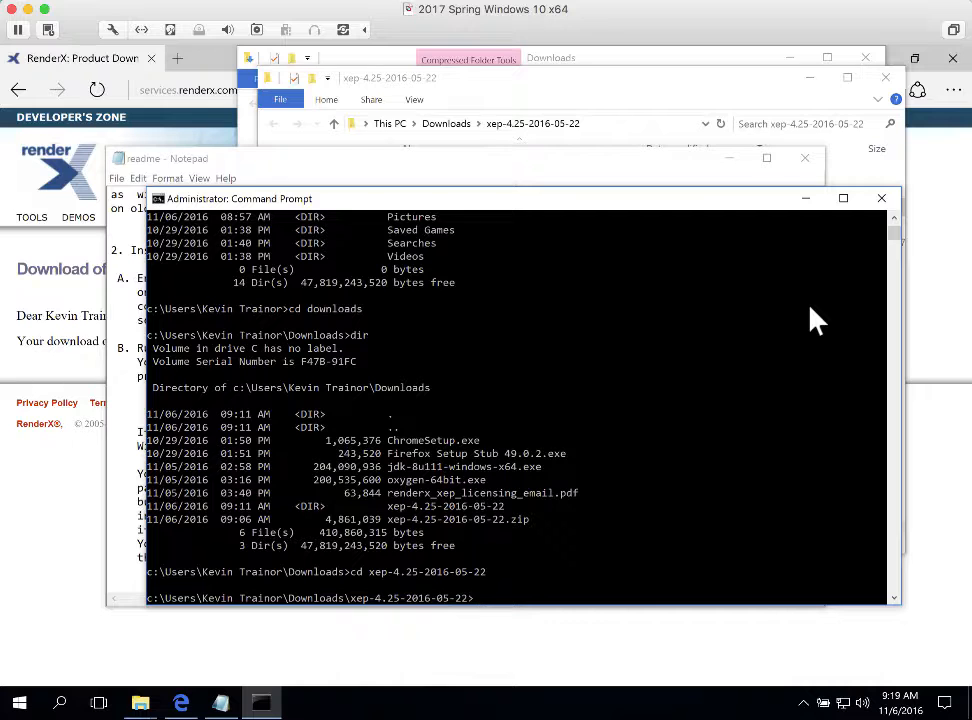
type("dir")
key("Return")
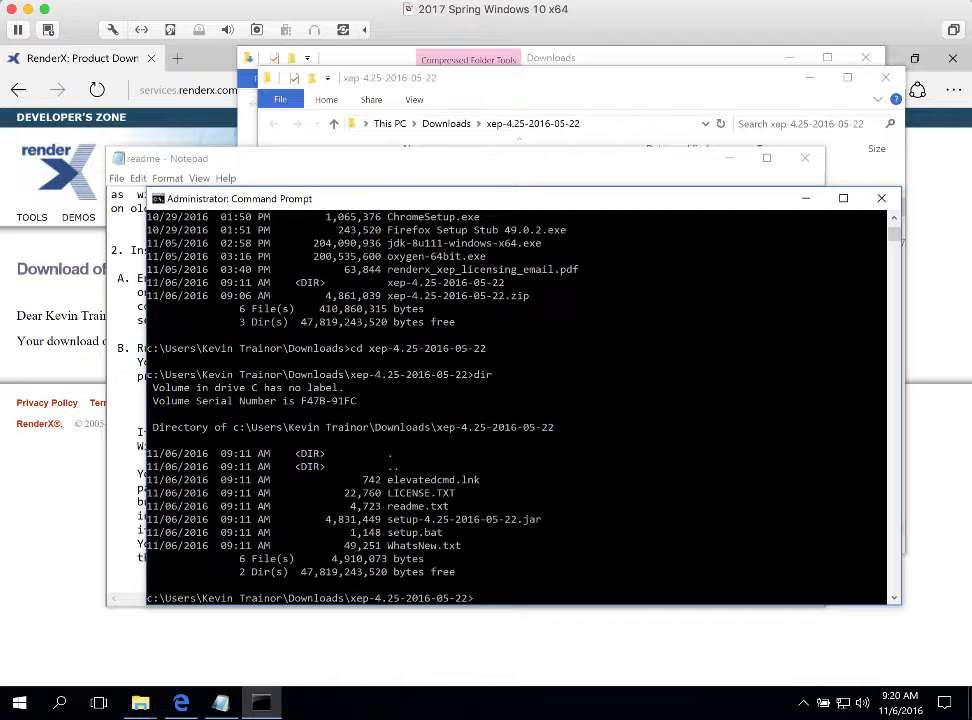
Copy the java -jar setup-4.25-2016-05-22.jar command from the readme and run it in the administrator Command Prompt
left_click(227, 170)
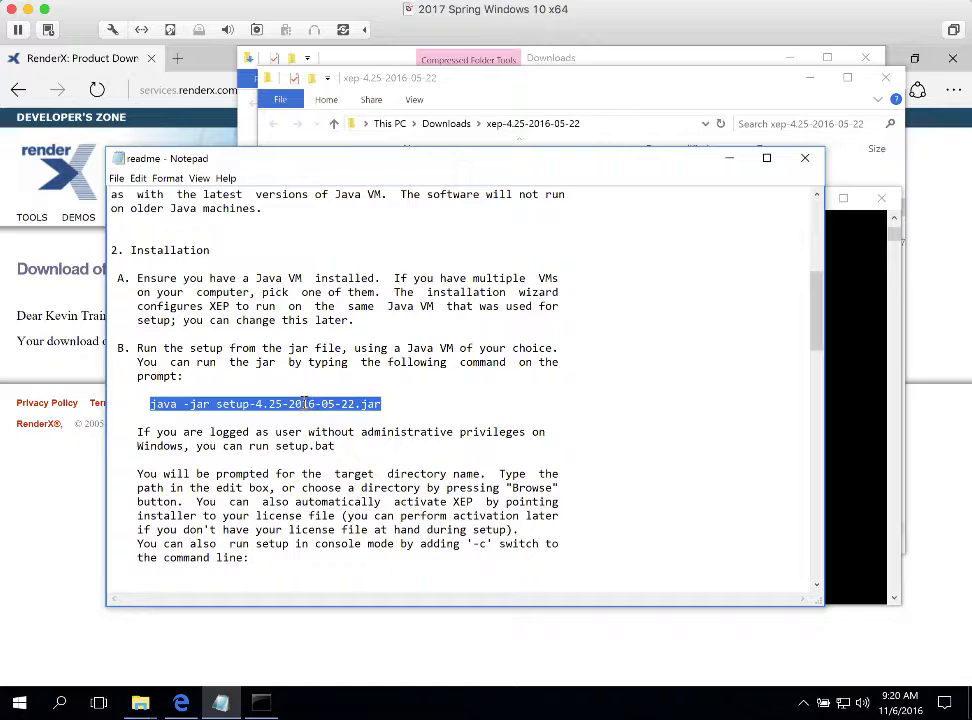
right_click(303, 404)
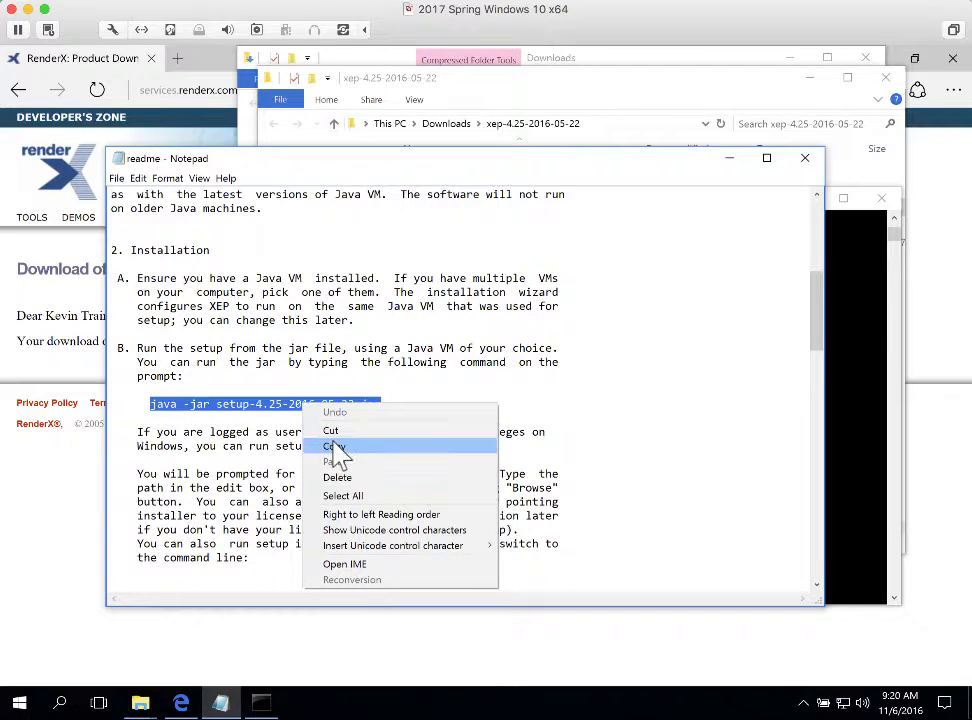
left_click(333, 445)
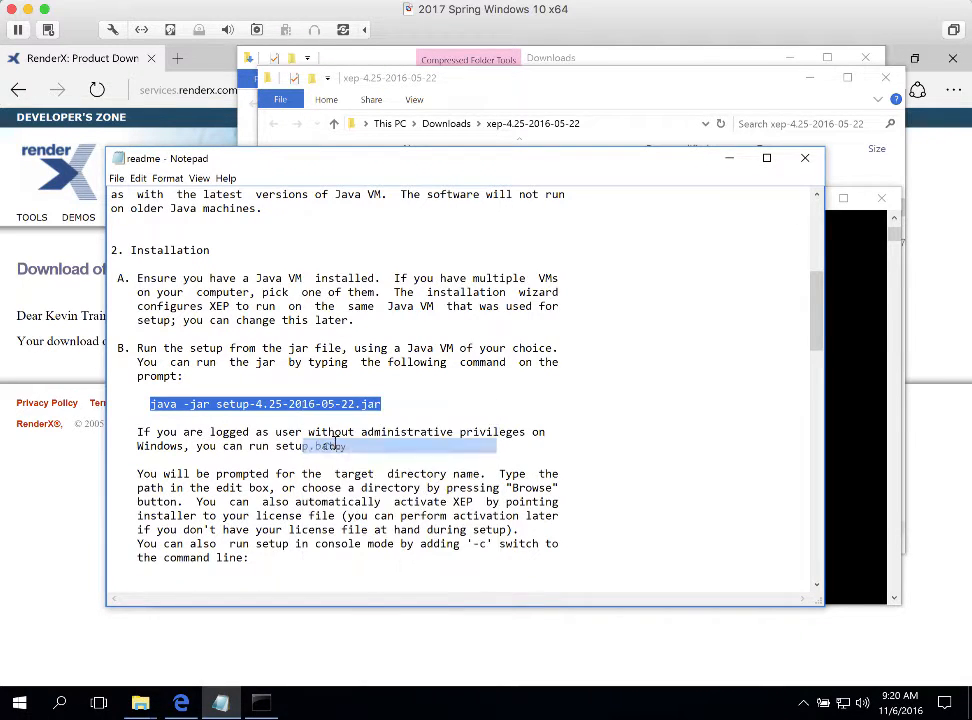
left_click(880, 425)
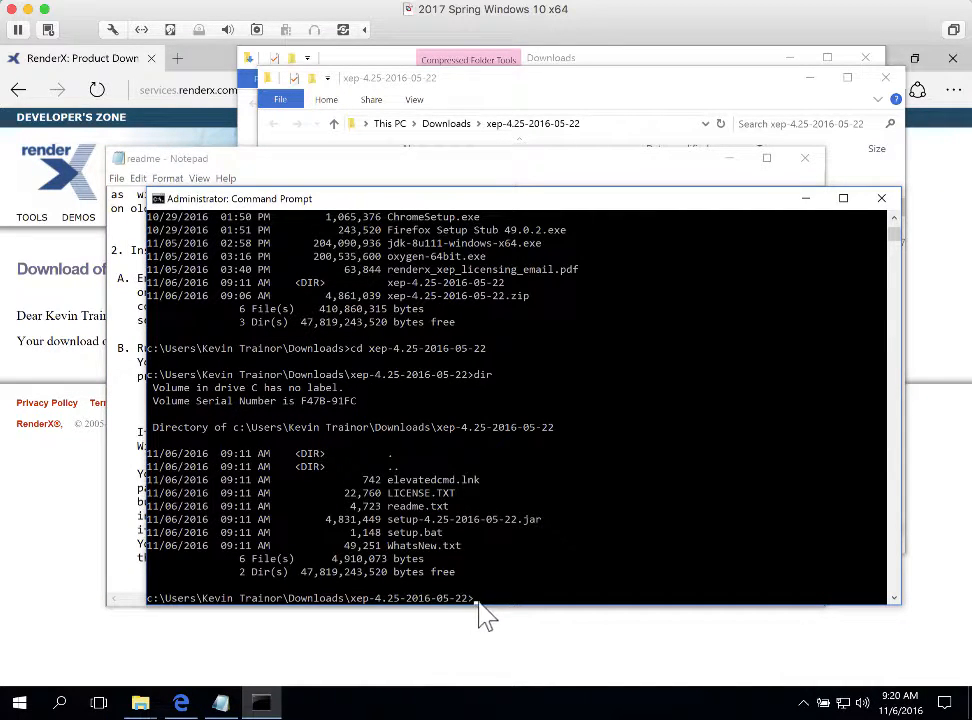
key("ctrl+v")
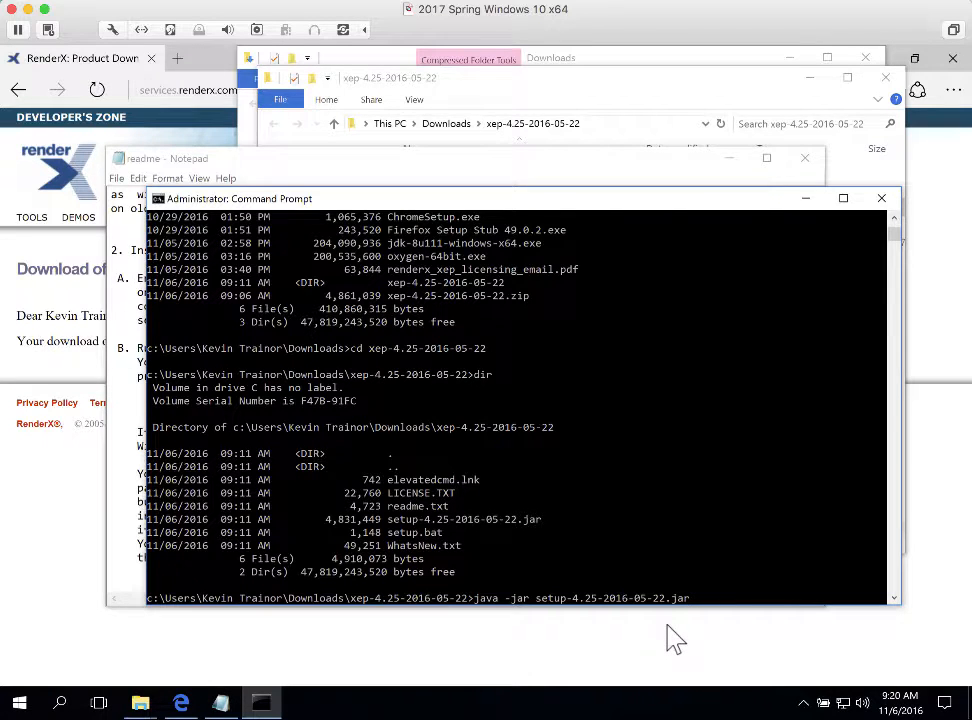
key("Return")
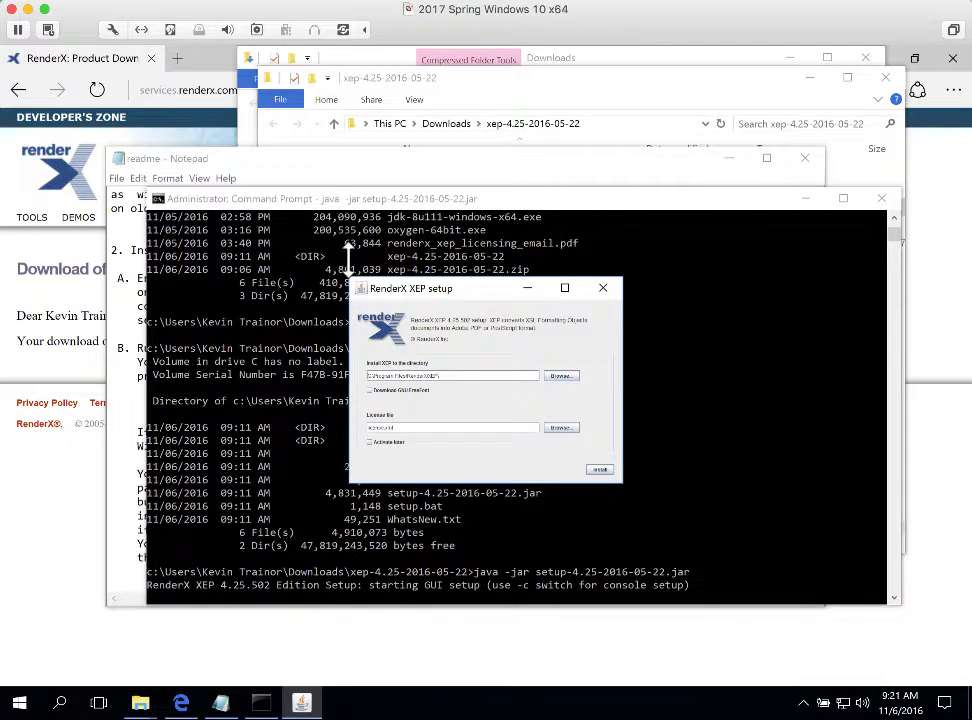
In the RenderX XEP setup, enable Download GNU FreeFont and choose license.xml from the renderx xep creds folder as license file
left_click_drag(350, 278, 322, 254)
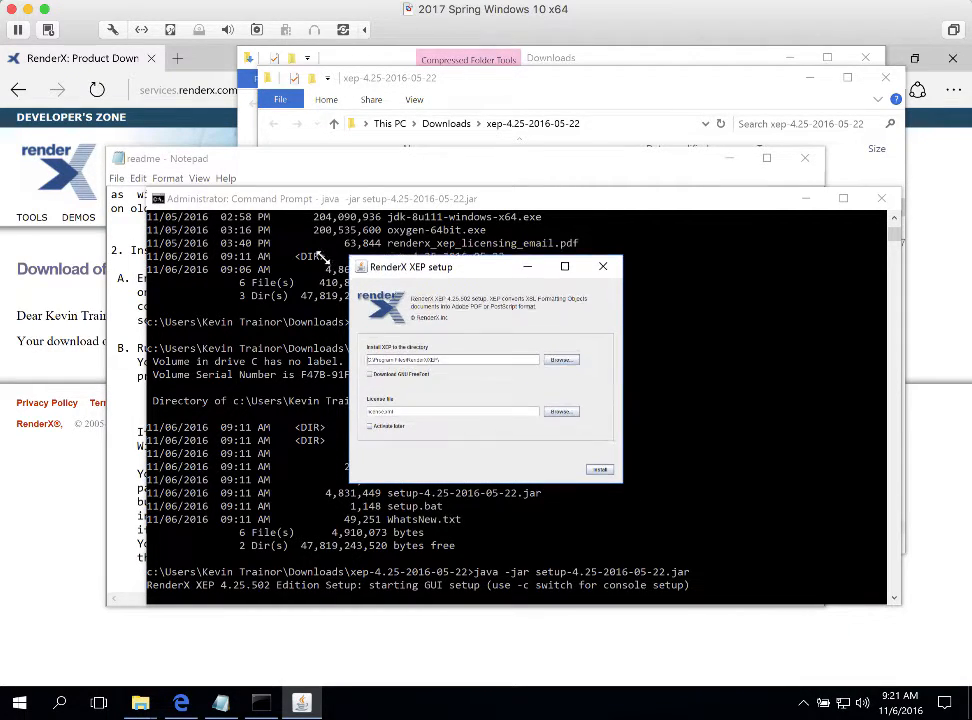
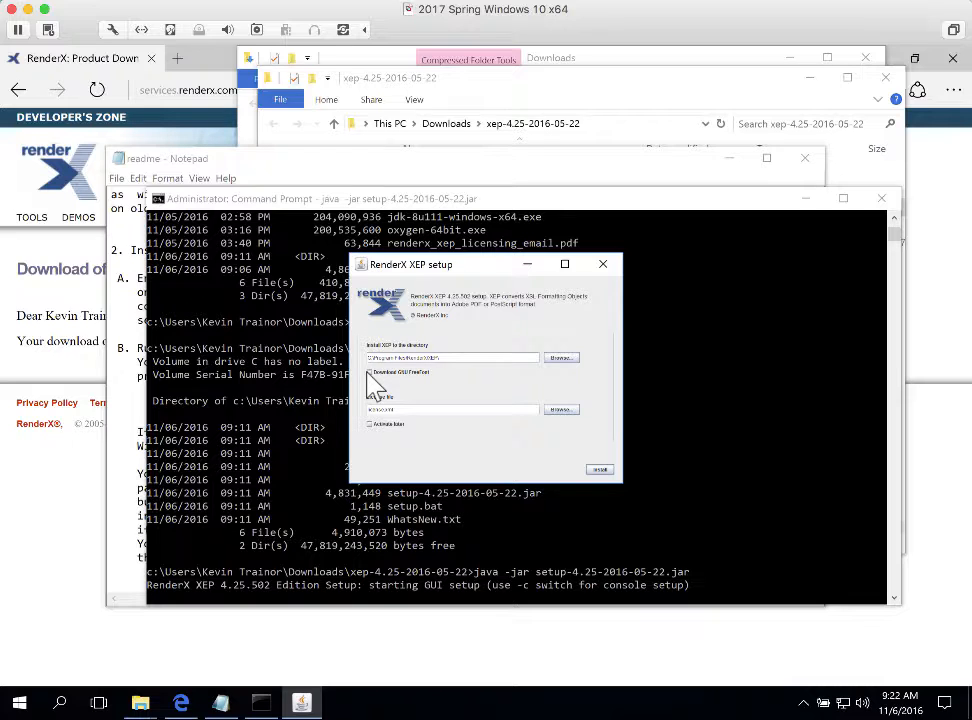
left_click(369, 372)
left_click(561, 411)
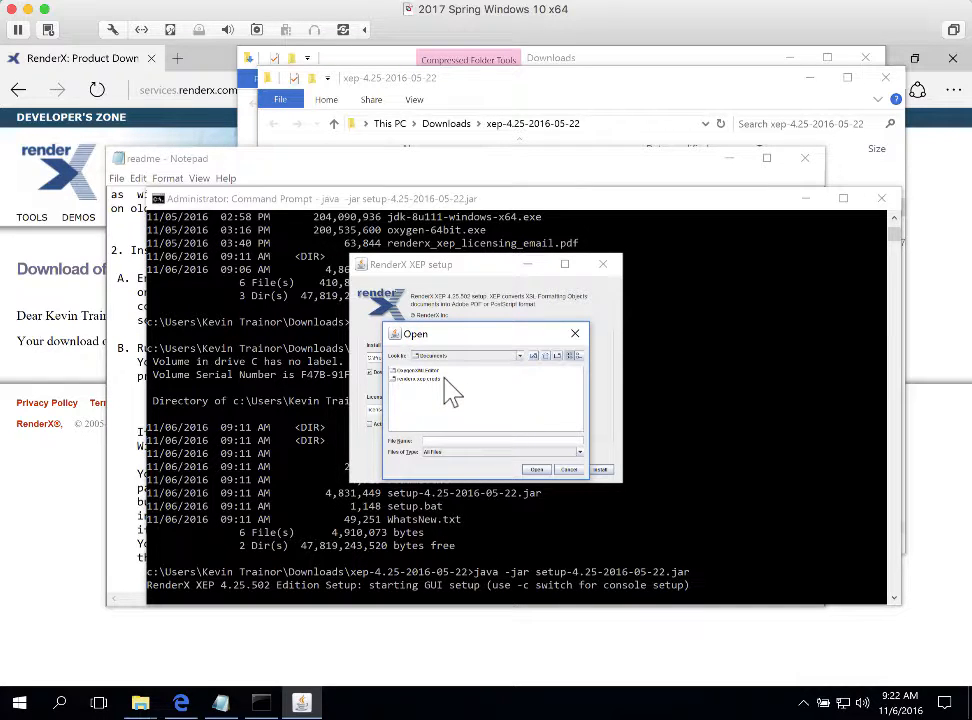
double_click(398, 380)
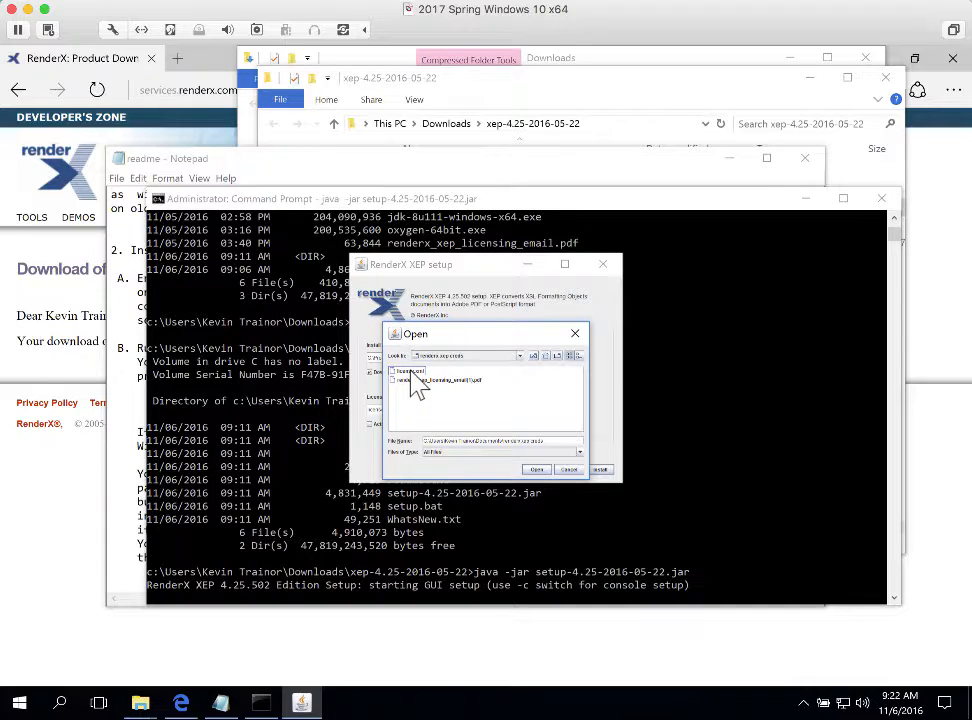
left_click(412, 375)
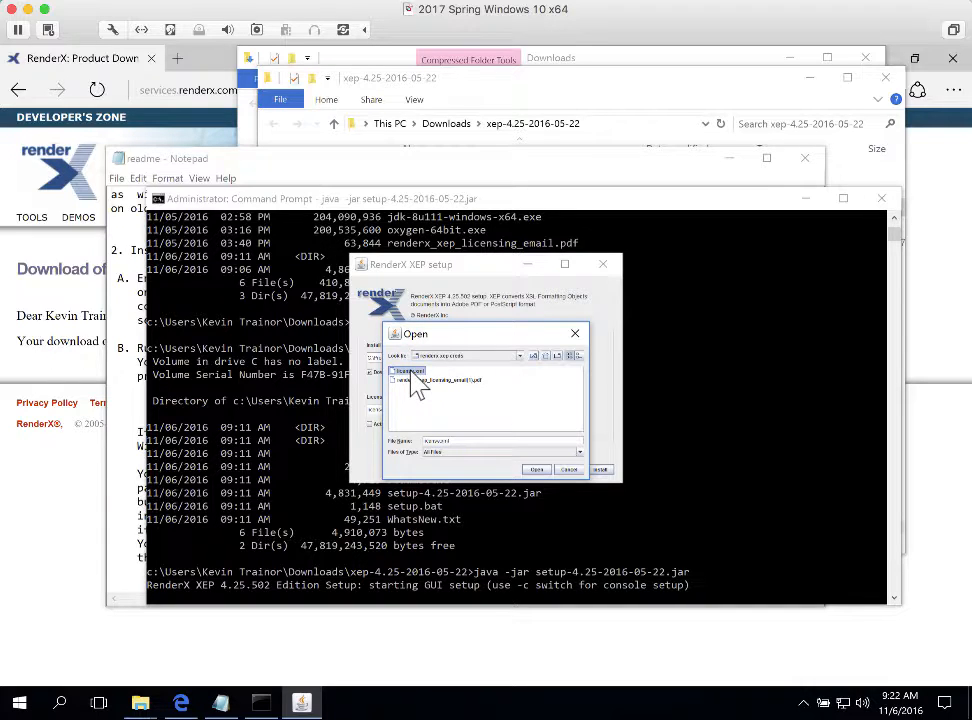
left_click(537, 470)
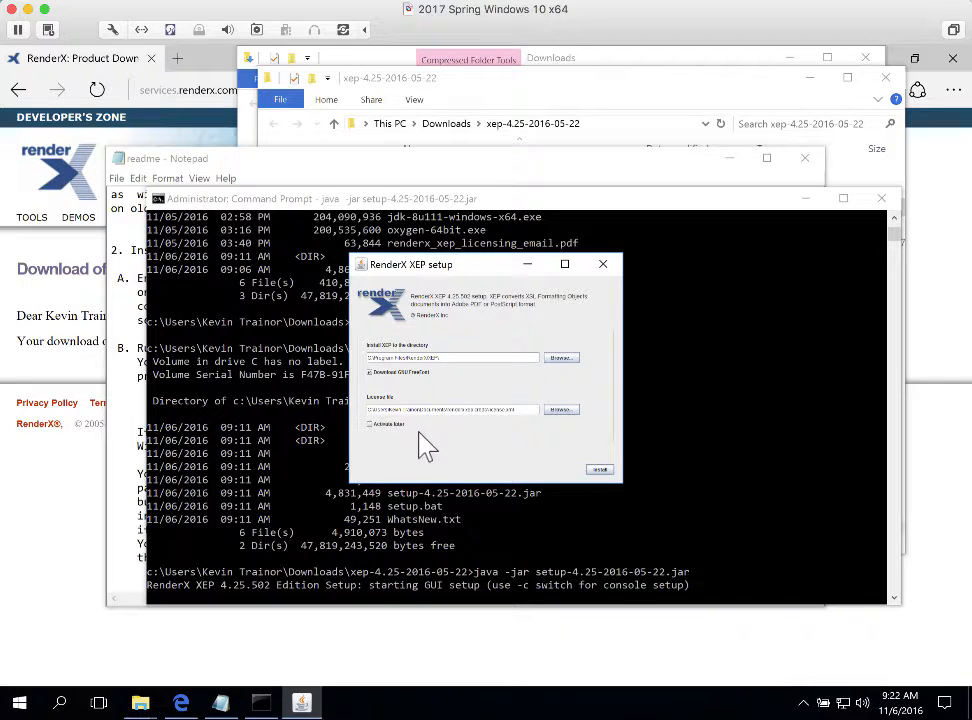
Install XEP, accepting the GNU General Public License for FreeFont after going through its full text, and finish the setup
left_click(598, 471)
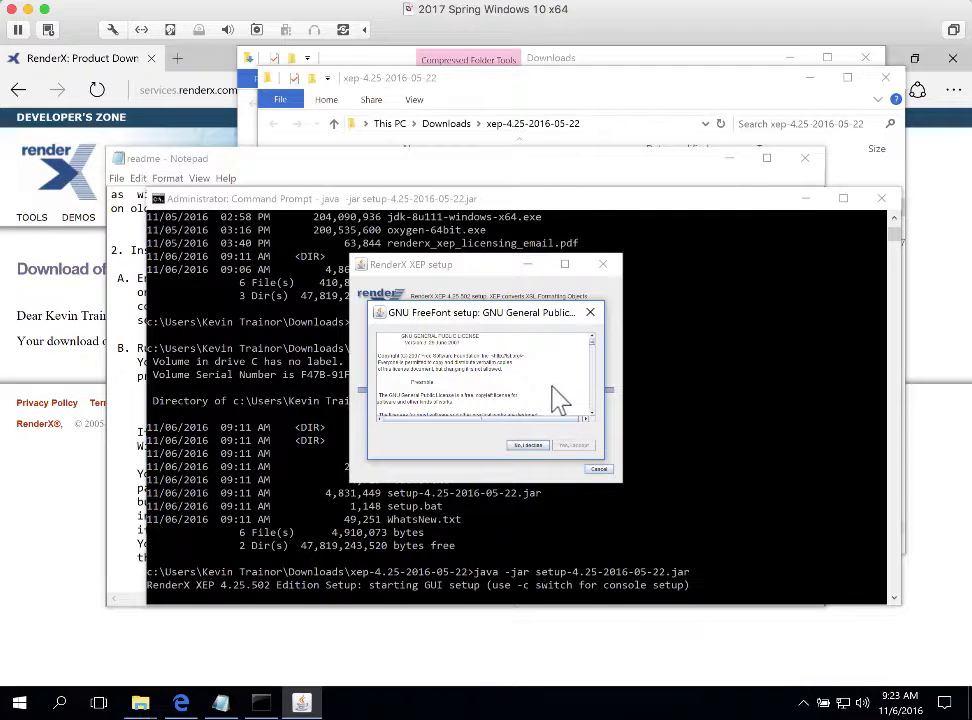
scroll(569, 397, "down", 1)
scroll(569, 397, "down", 5)
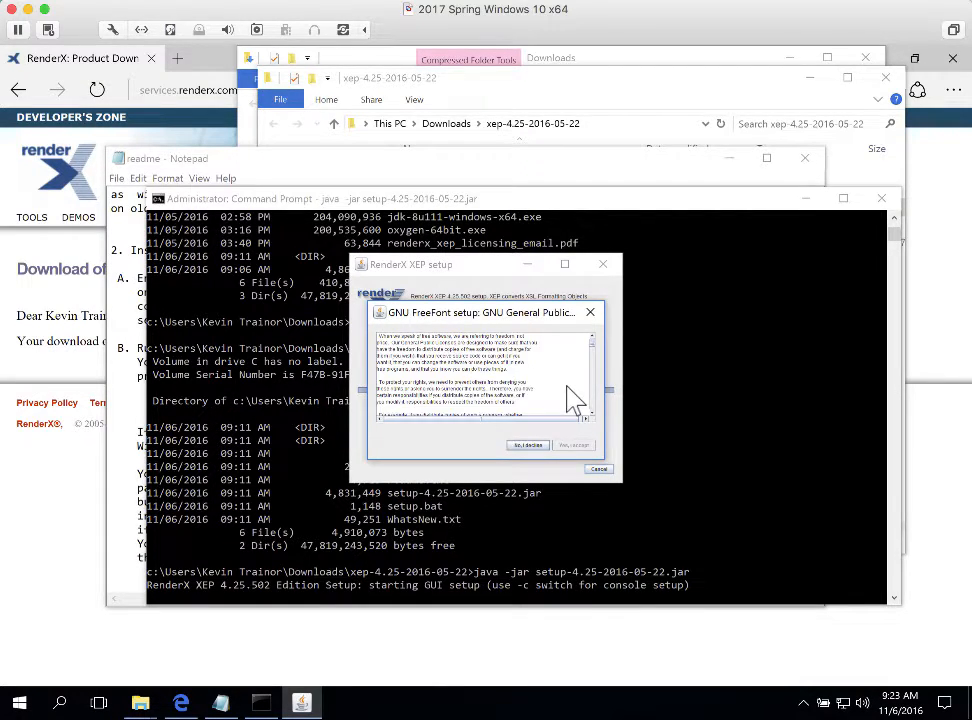
scroll(569, 397, "down", 5)
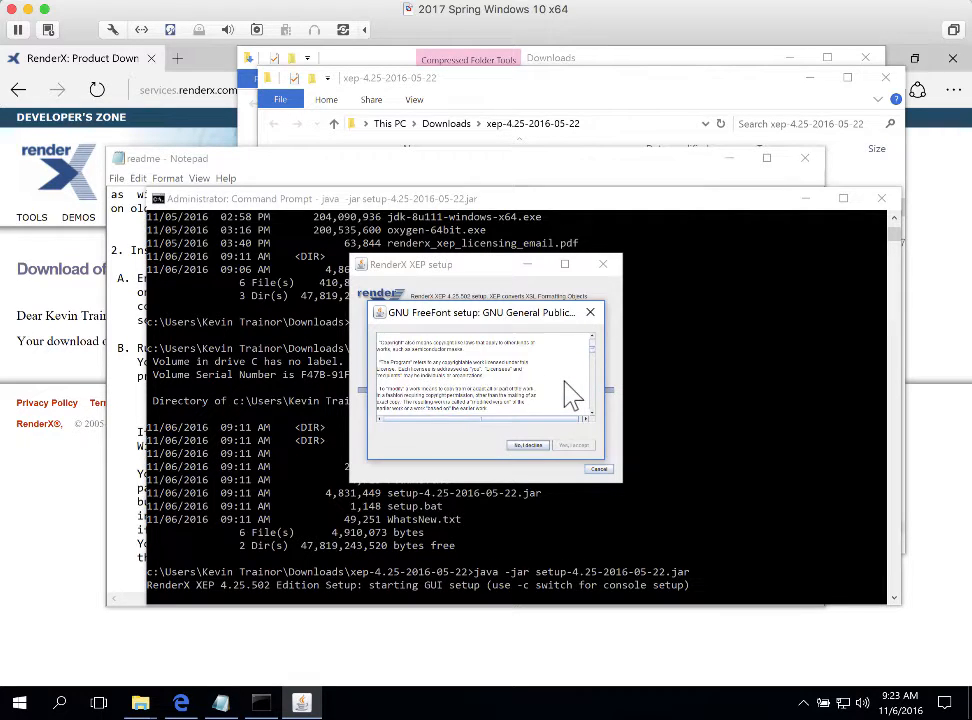
scroll(569, 397, "down", 5)
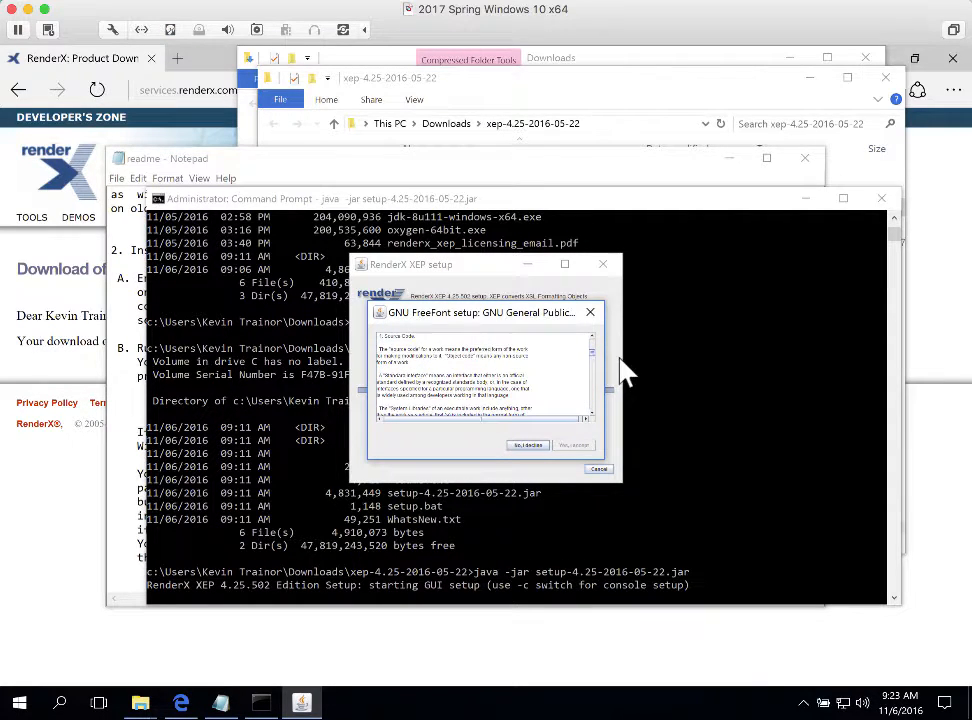
left_click_drag(592, 361, 590, 406)
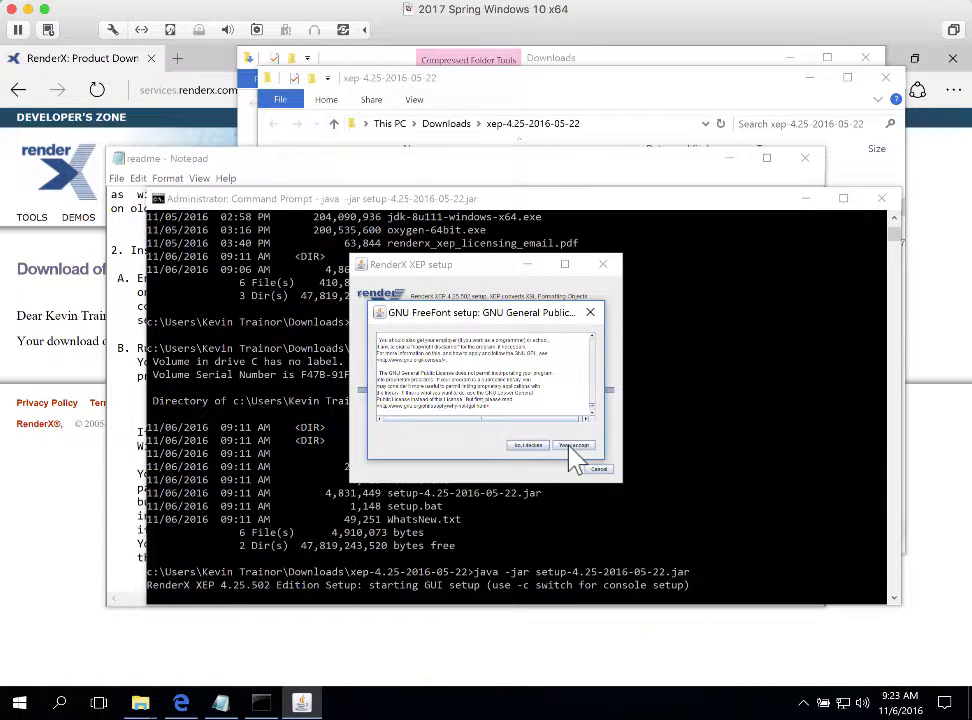
left_click(571, 445)
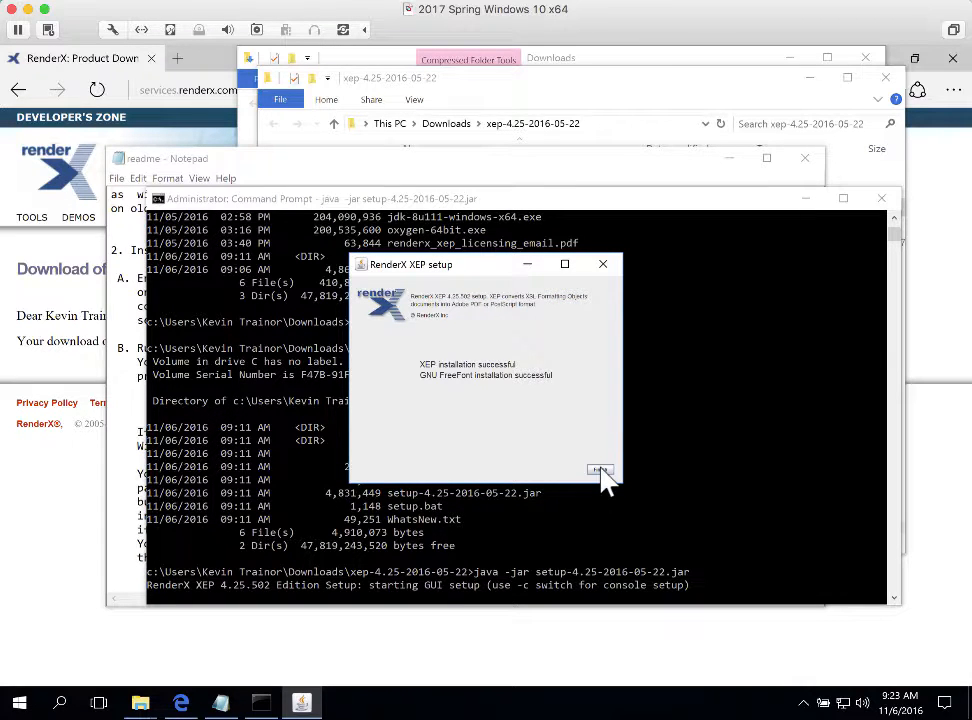
left_click(602, 476)
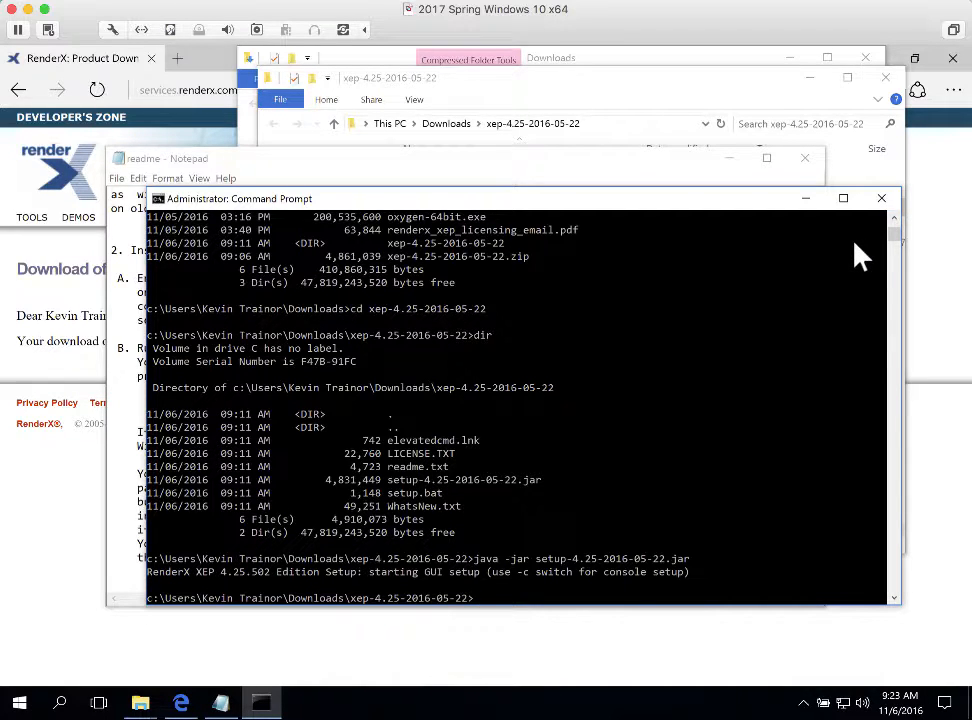
Exit the Command Prompt and close the readme in Notepad
type("exit")
key("Return")
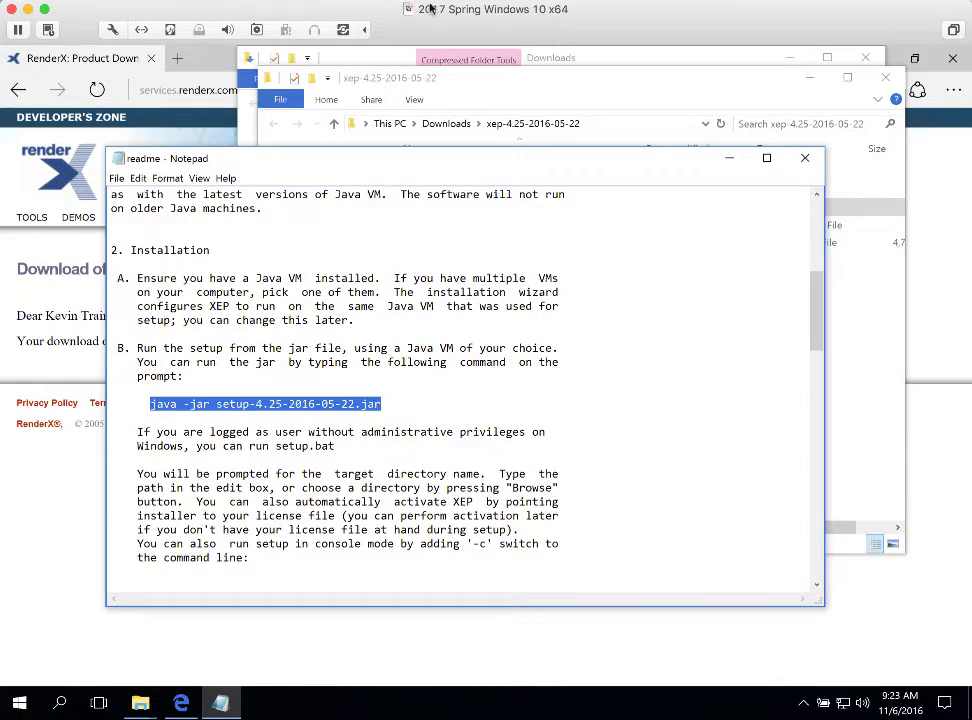
left_click(809, 172)
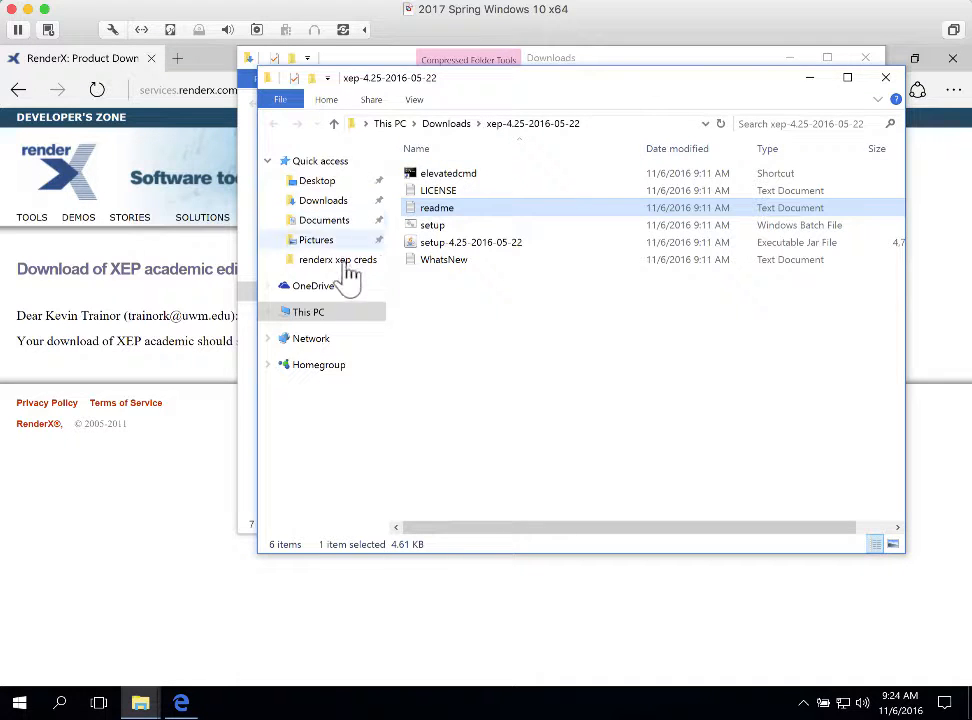
Browse to the XEP installation folder at C:\Program Files\RenderX\XEP in File Explorer to check the installed files
left_click(289, 323)
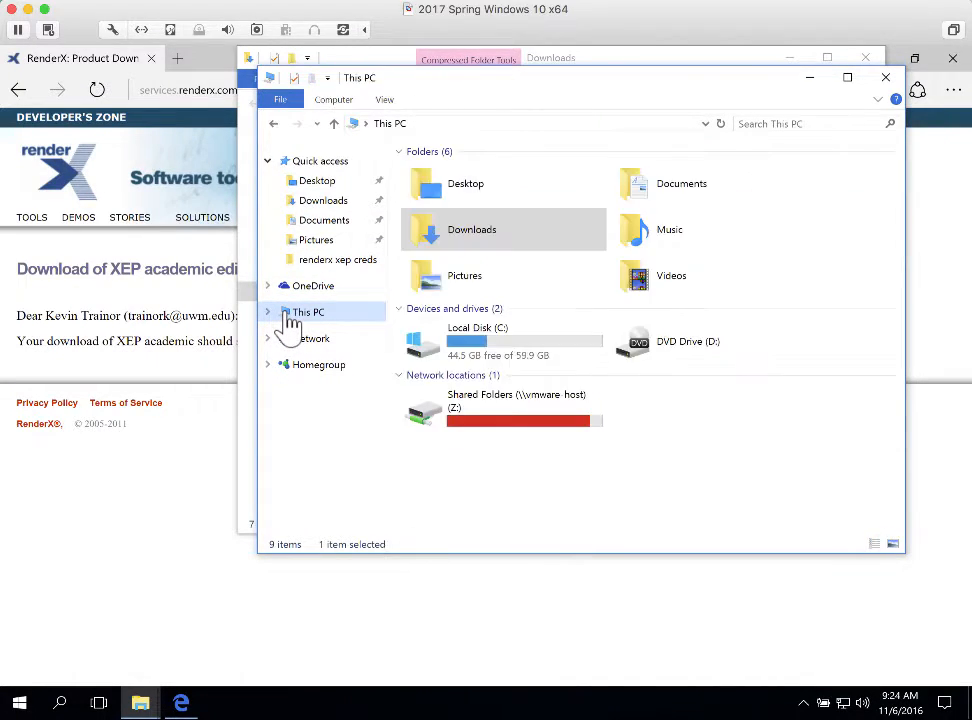
double_click(468, 348)
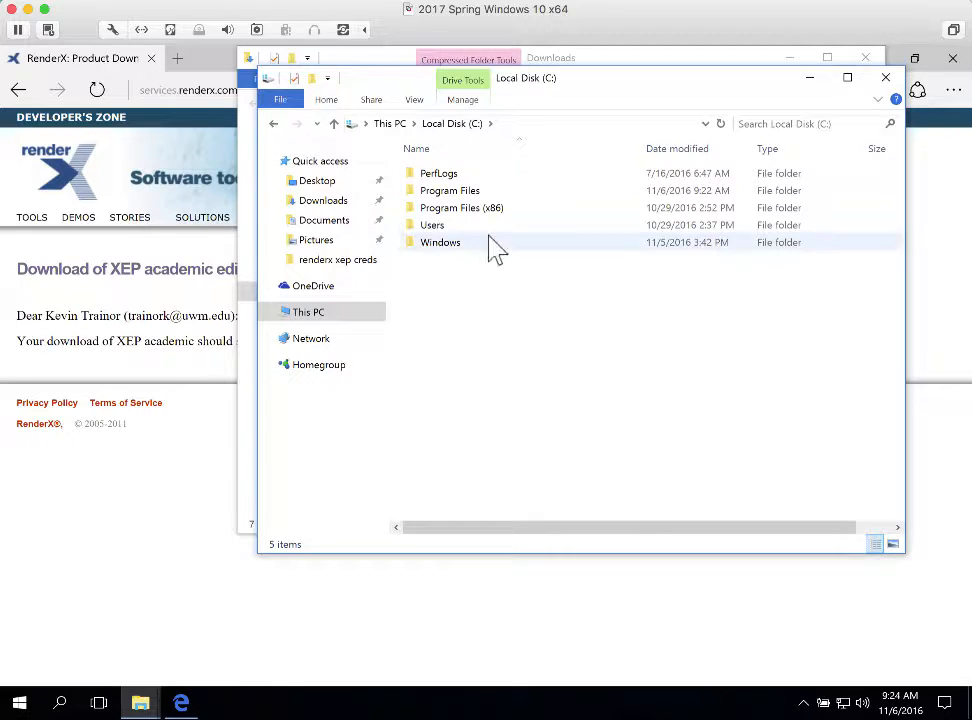
double_click(430, 195)
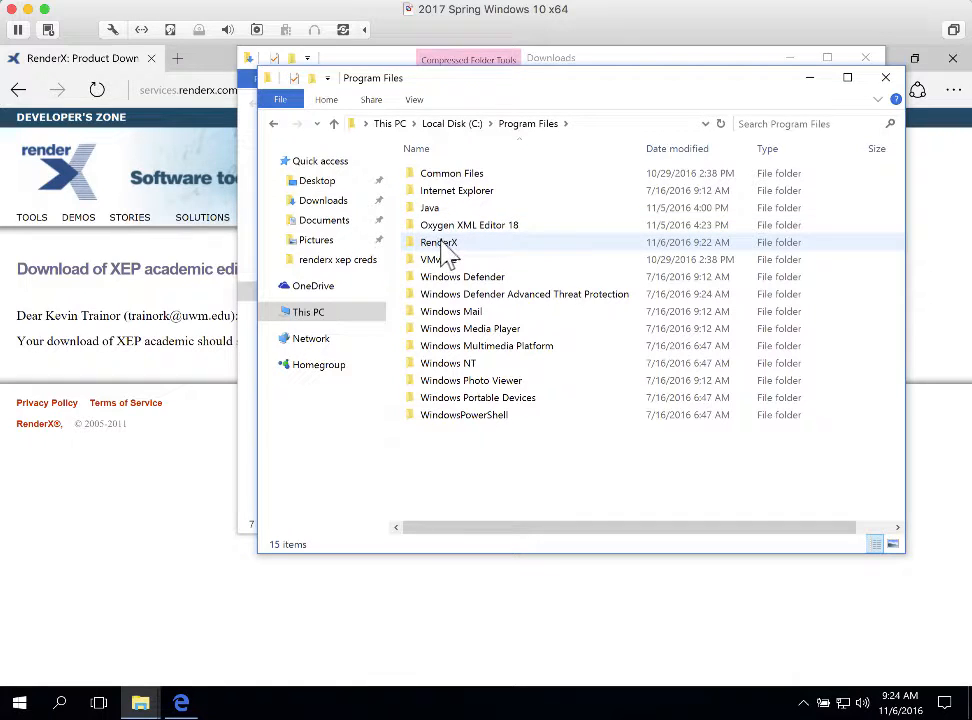
double_click(440, 243)
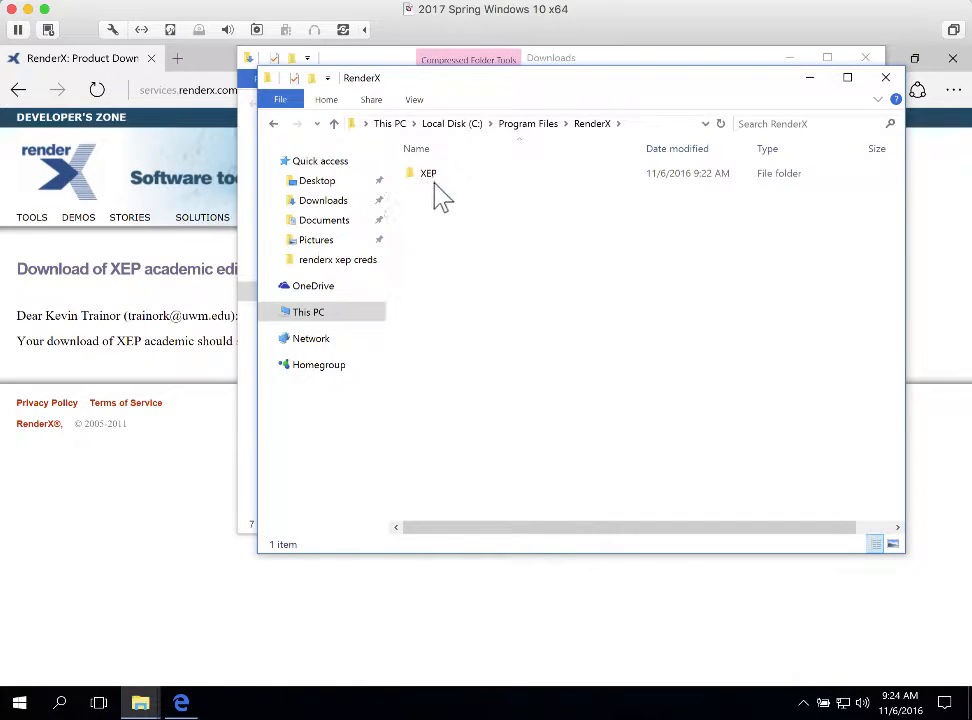
double_click(430, 176)
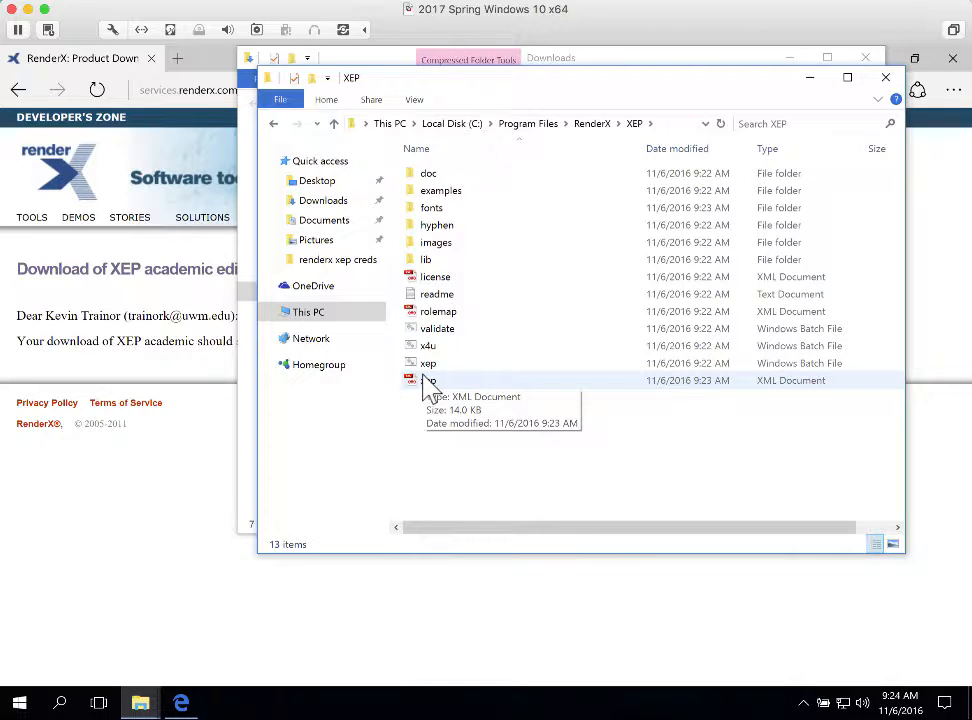
Copy the examples folder from the XEP installation folder into the Documents folder
left_click(437, 278)
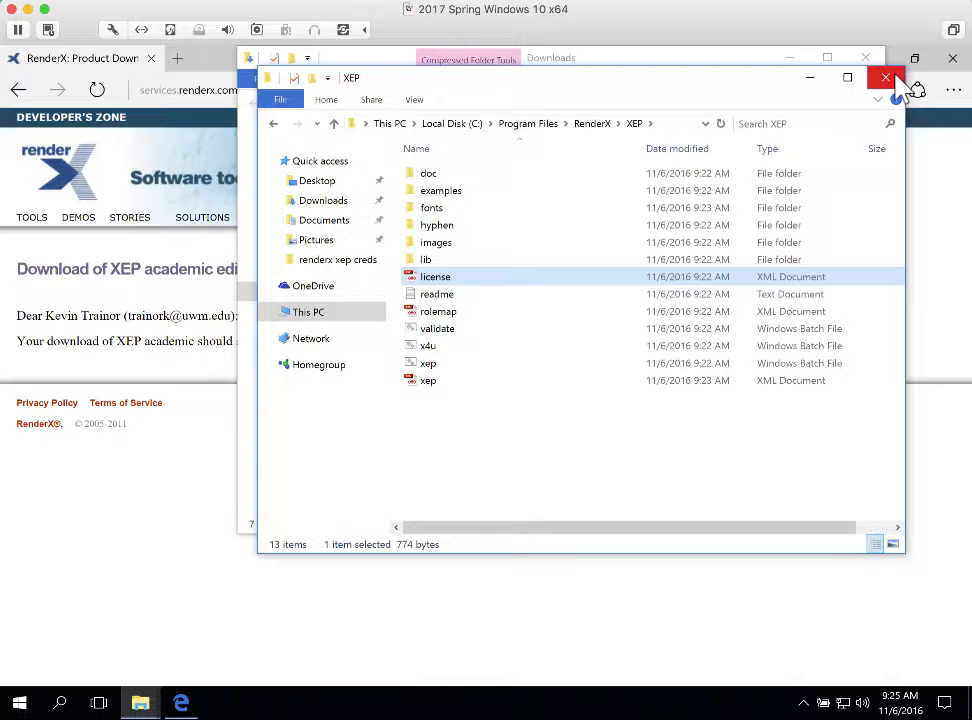
left_click(431, 195)
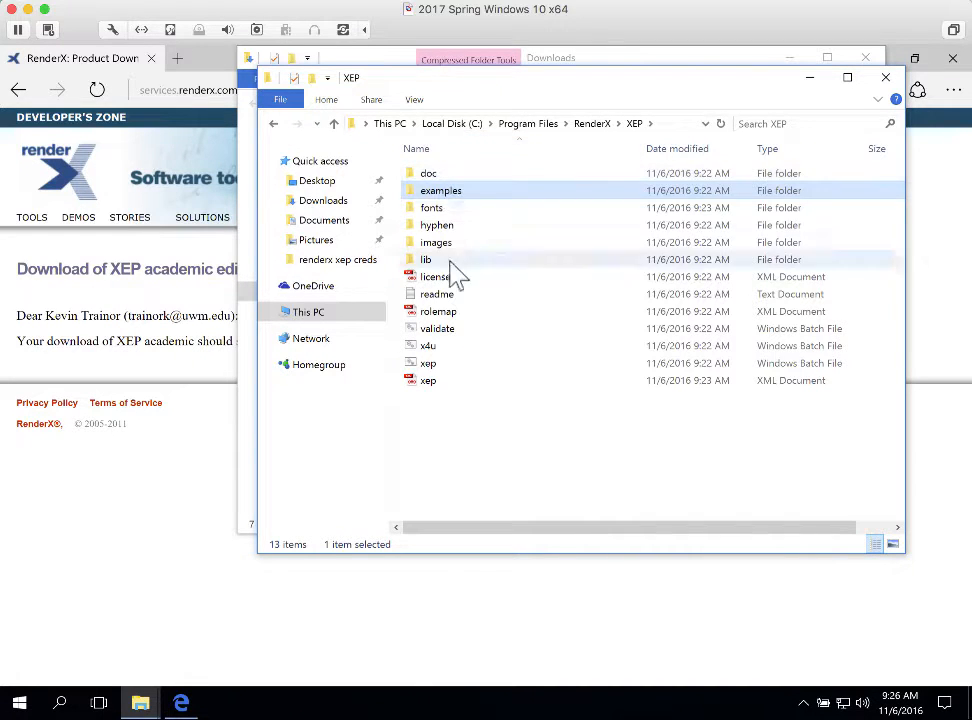
right_click(431, 189)
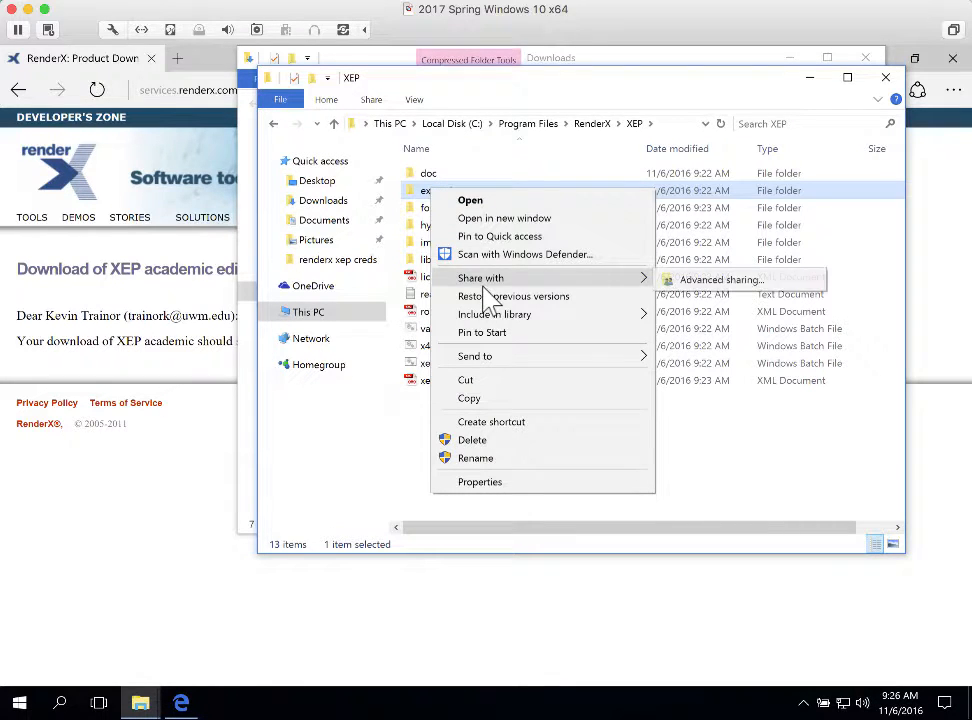
mouse_move(488, 362)
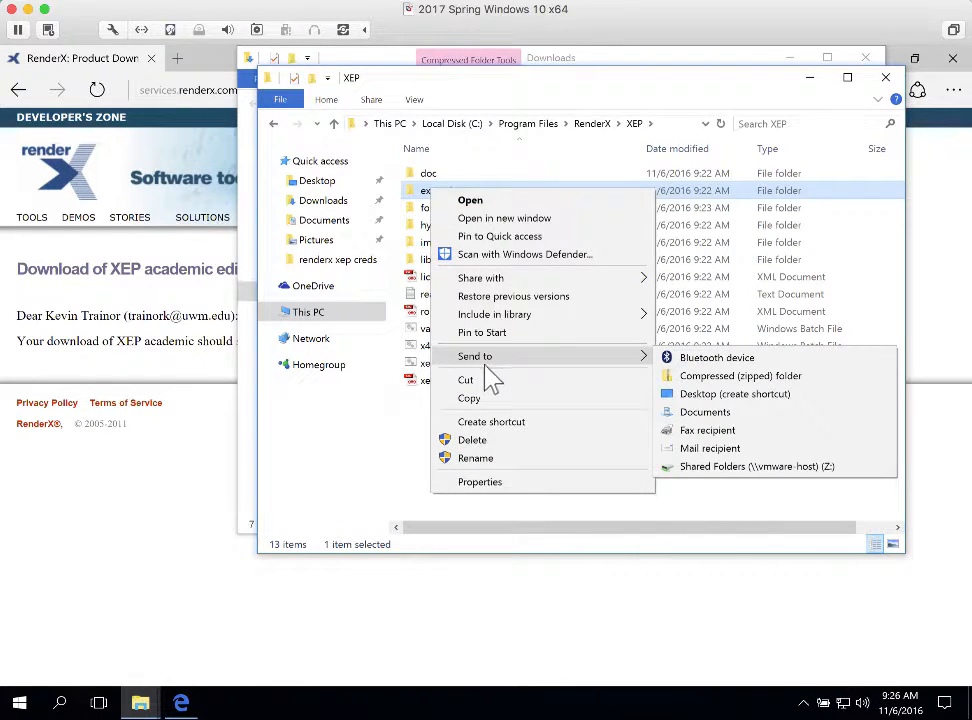
left_click(472, 399)
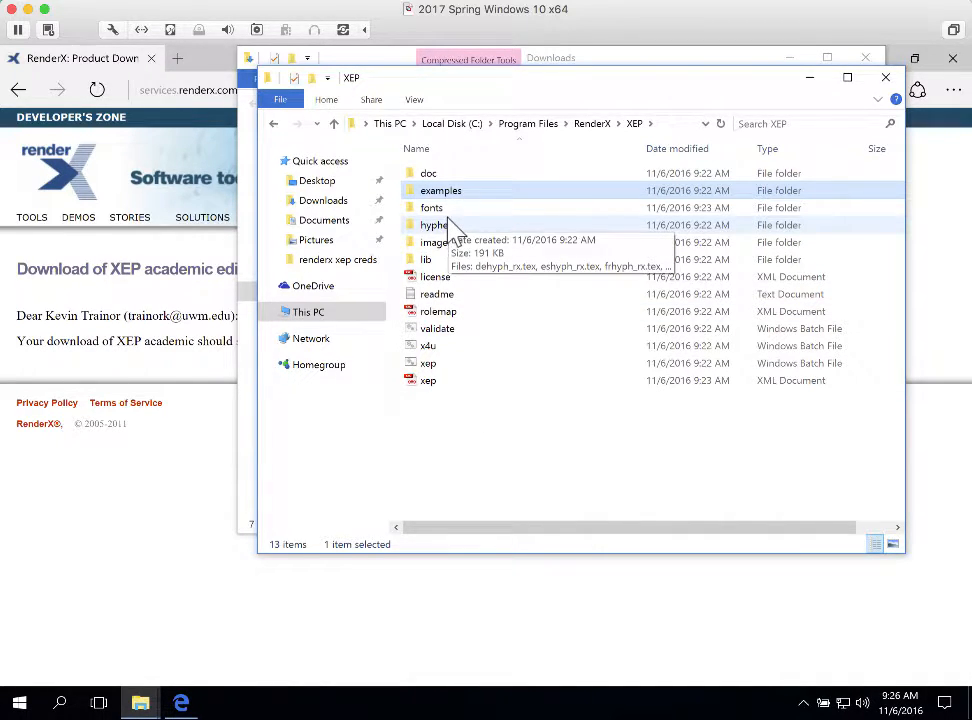
left_click(388, 124)
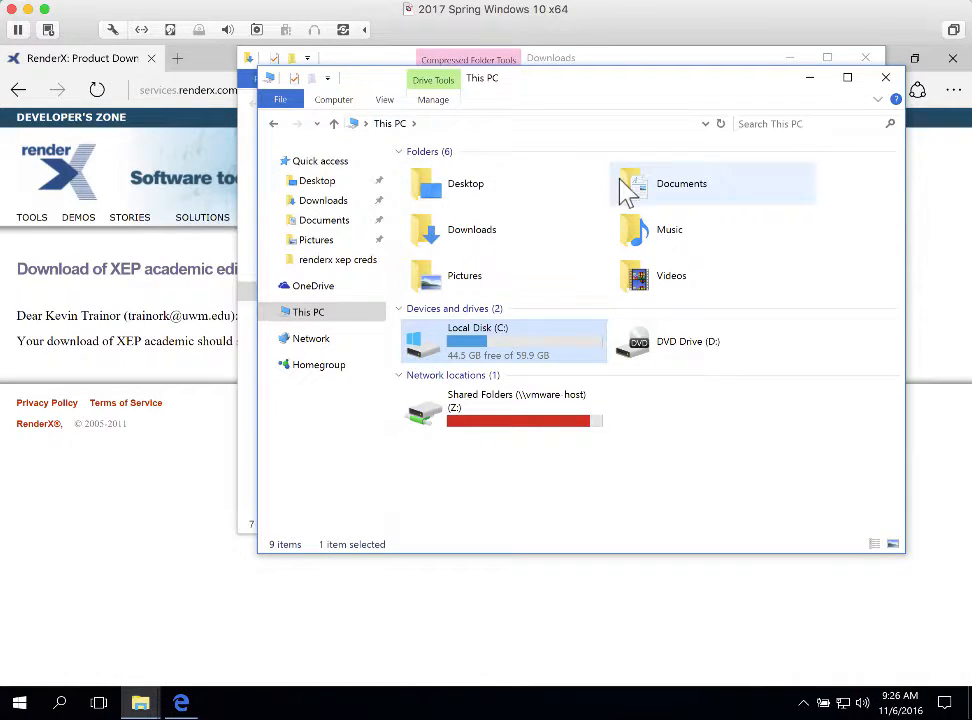
double_click(668, 190)
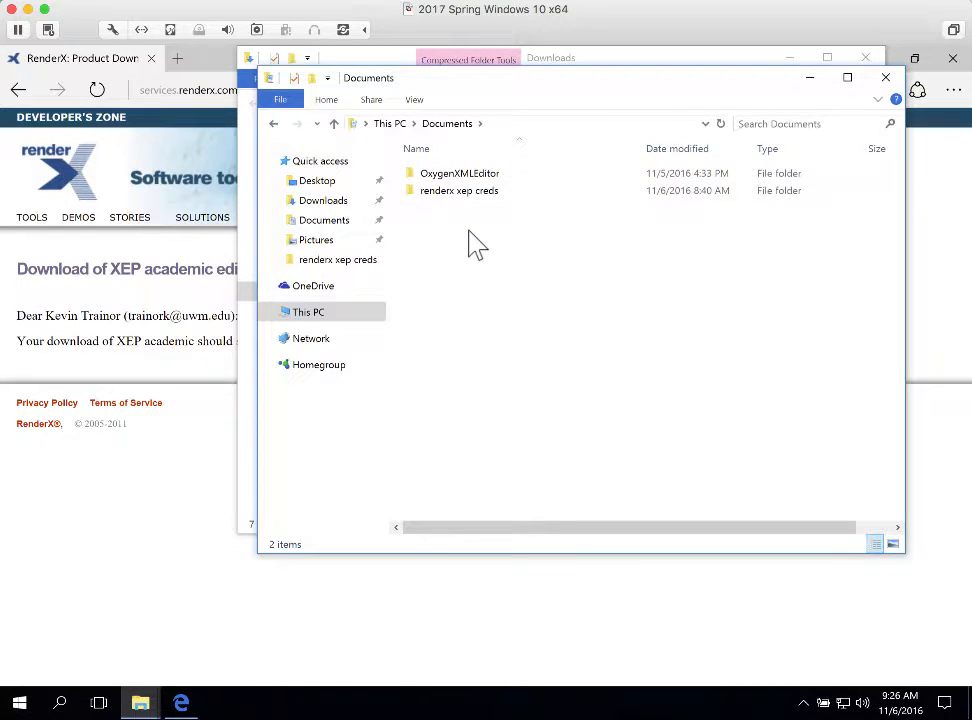
right_click(431, 242)
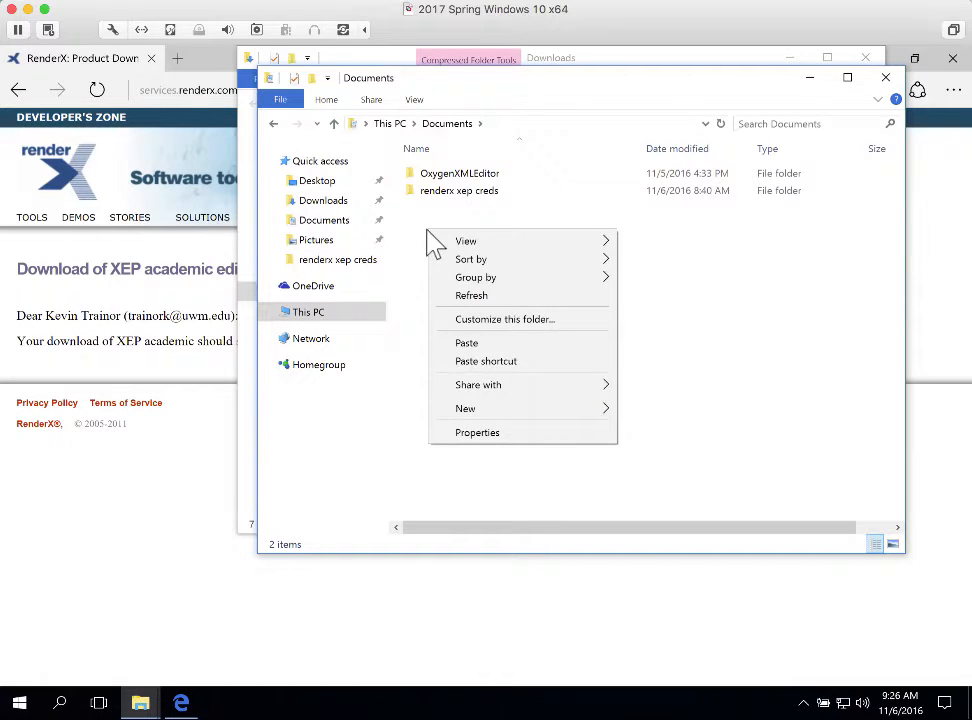
left_click(467, 343)
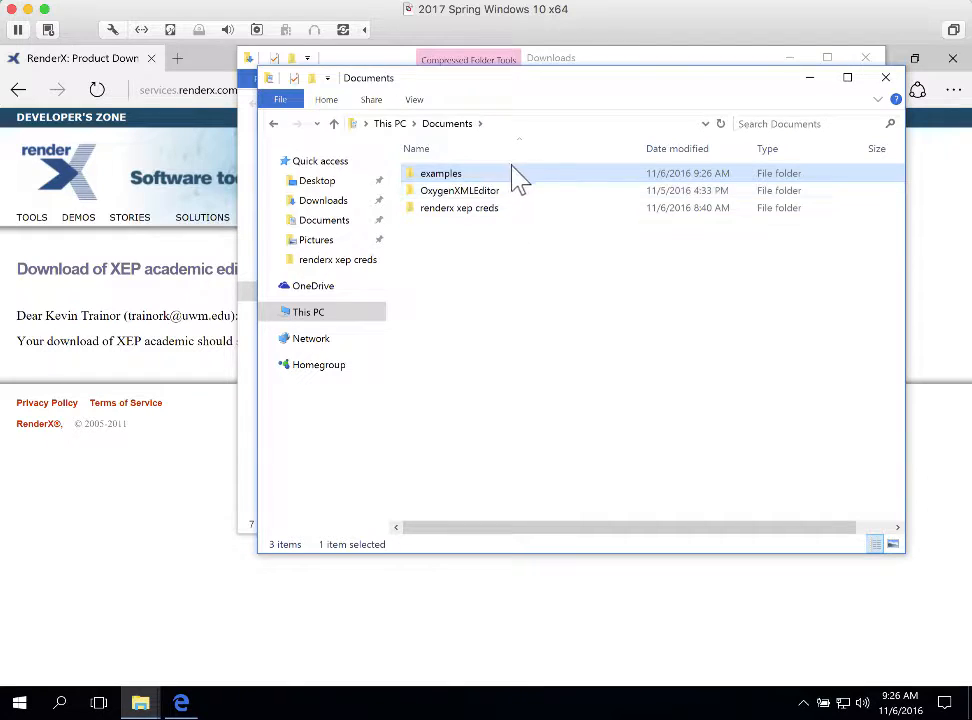
left_click(486, 260)
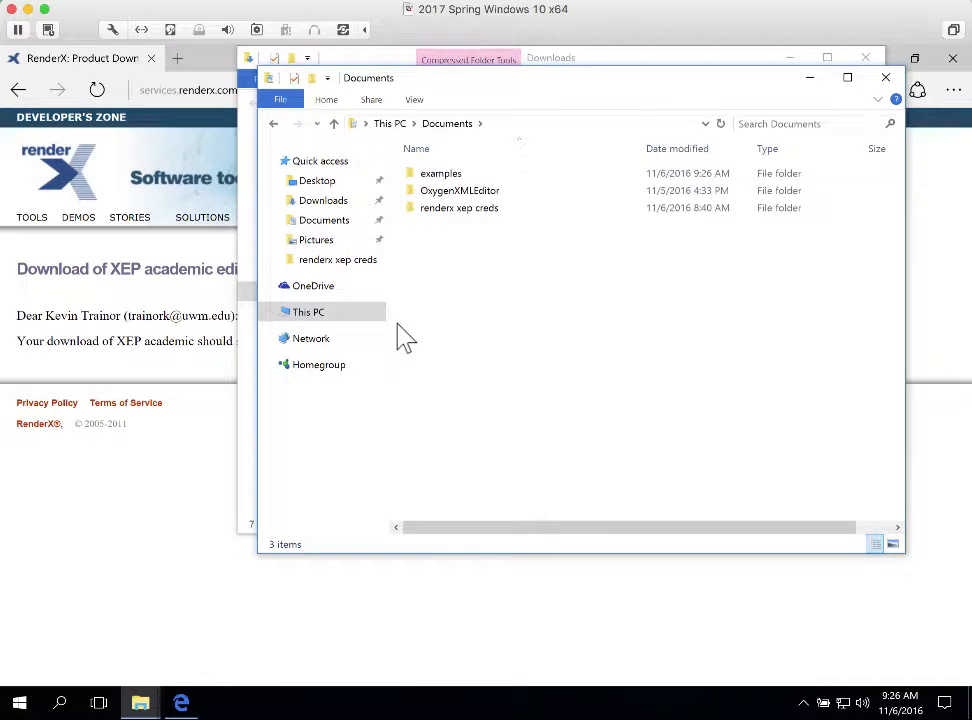
Close the Documents, Downloads and renderx xep creds folder windows and the browser
left_click(886, 80)
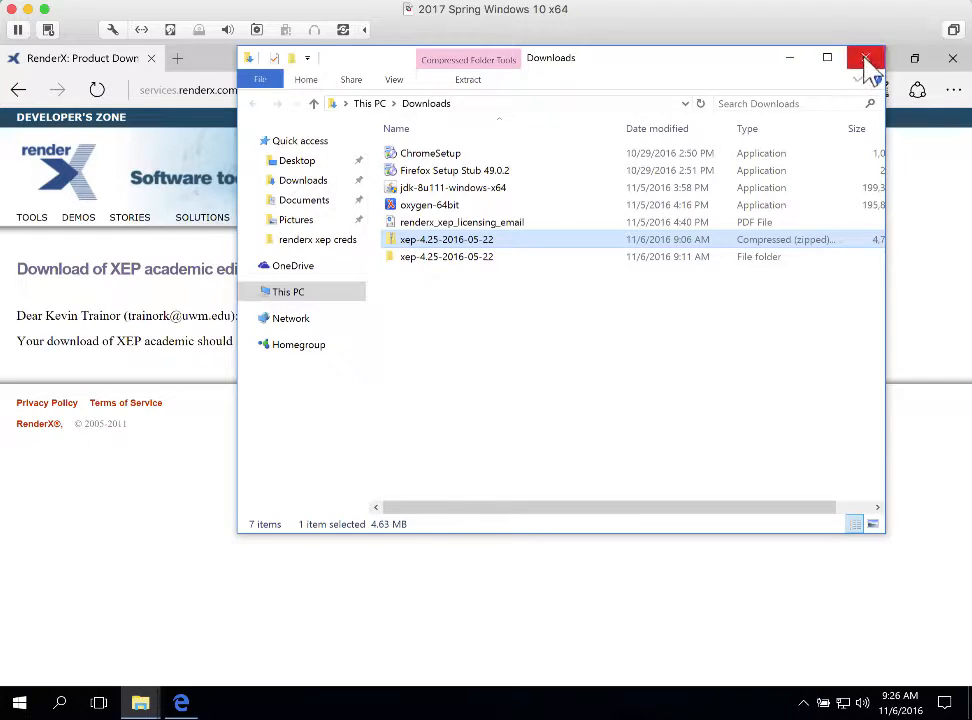
left_click(866, 60)
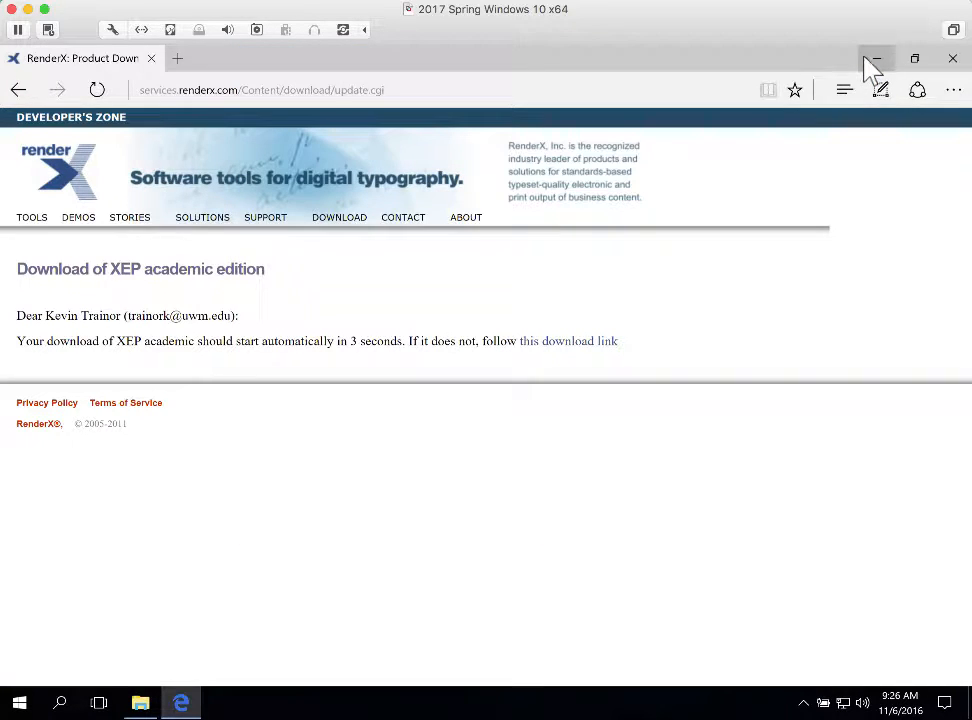
left_click(950, 60)
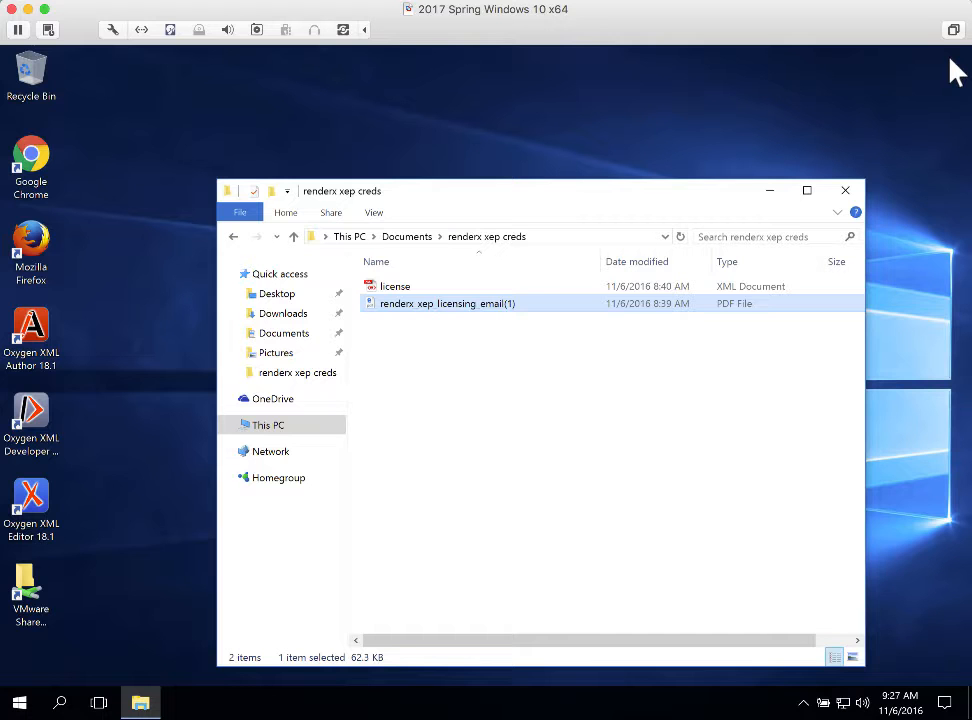
left_click(846, 192)
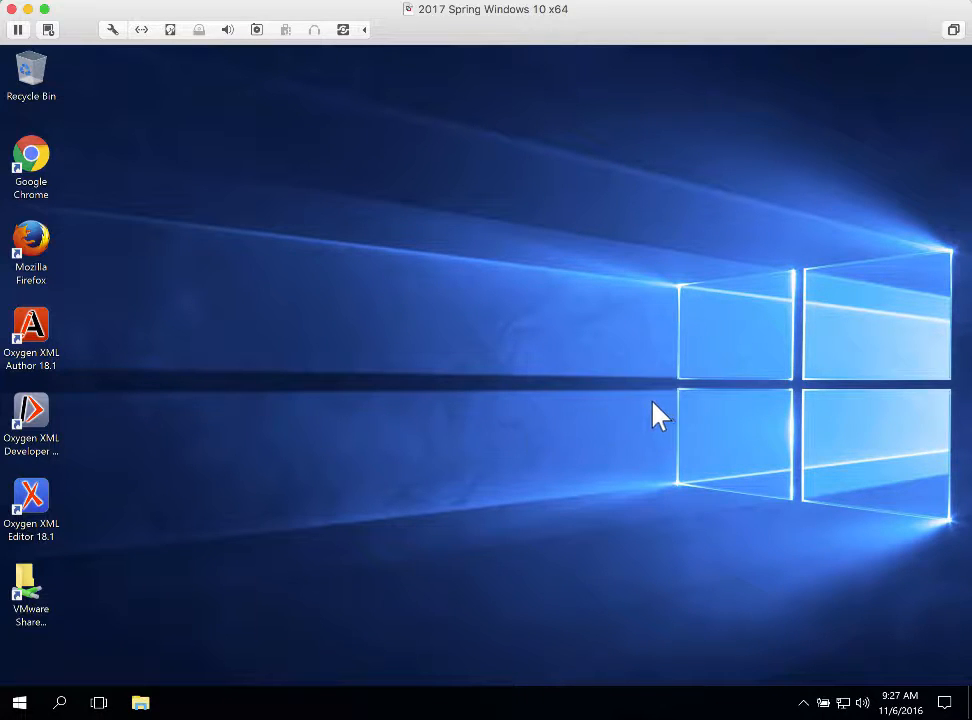
Launch Oxygen XML Editor 18.1 and show the FO Processors preferences under XML / XSLT-FO-XQuery
double_click(28, 503)
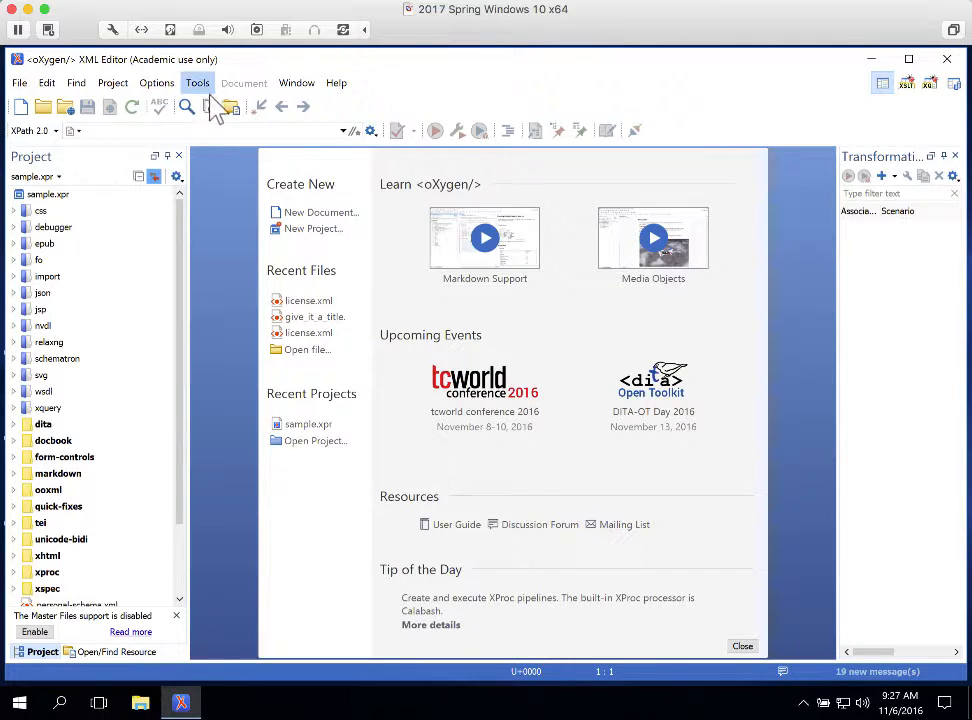
left_click(153, 90)
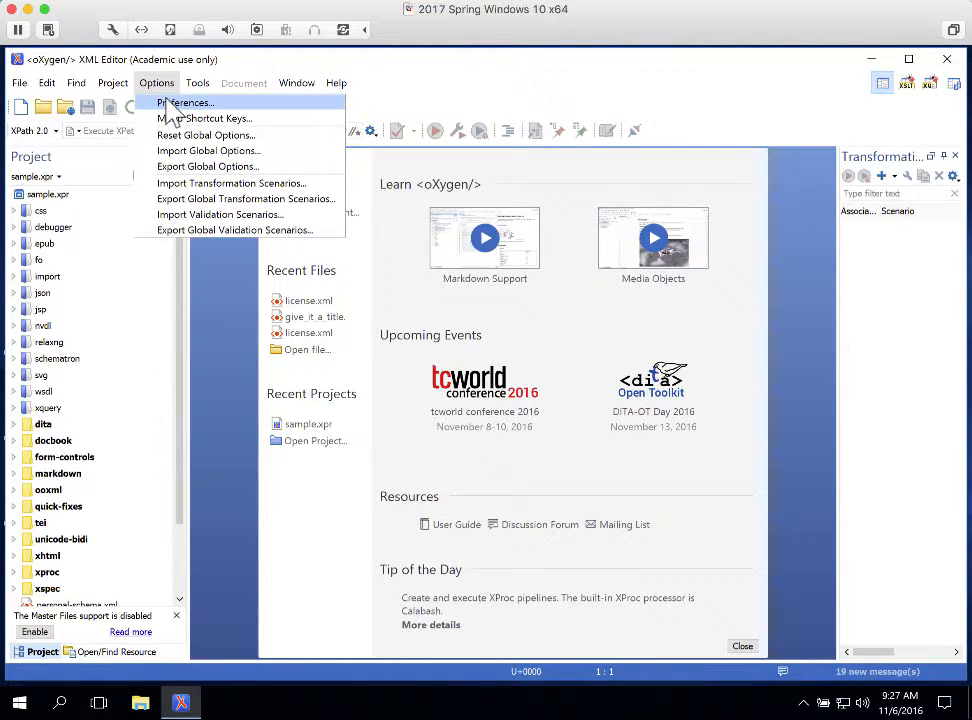
left_click(171, 104)
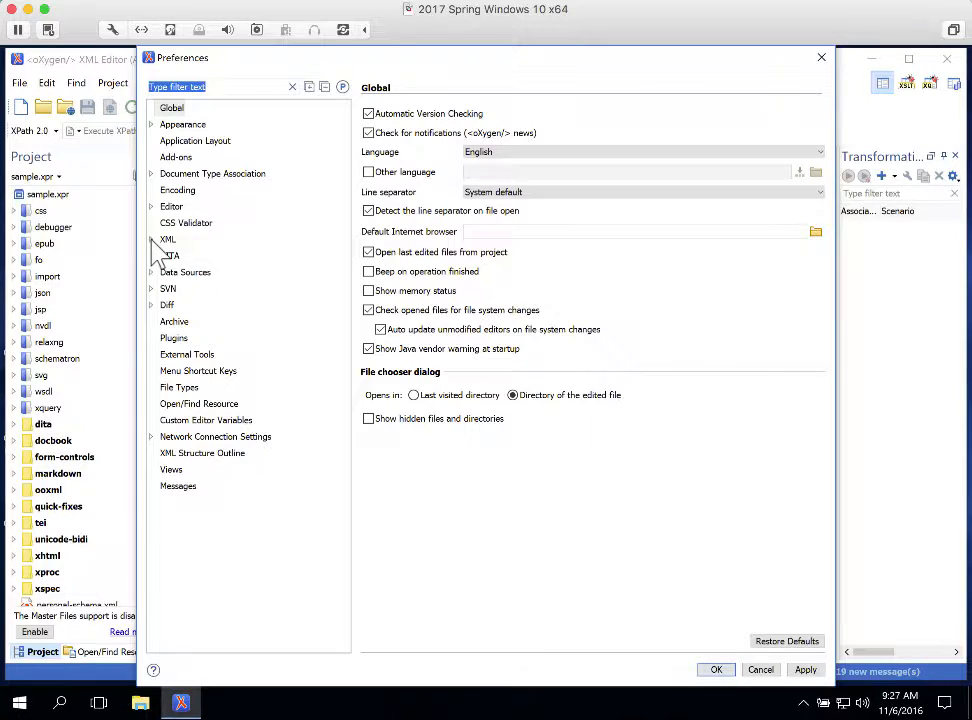
left_click(151, 240)
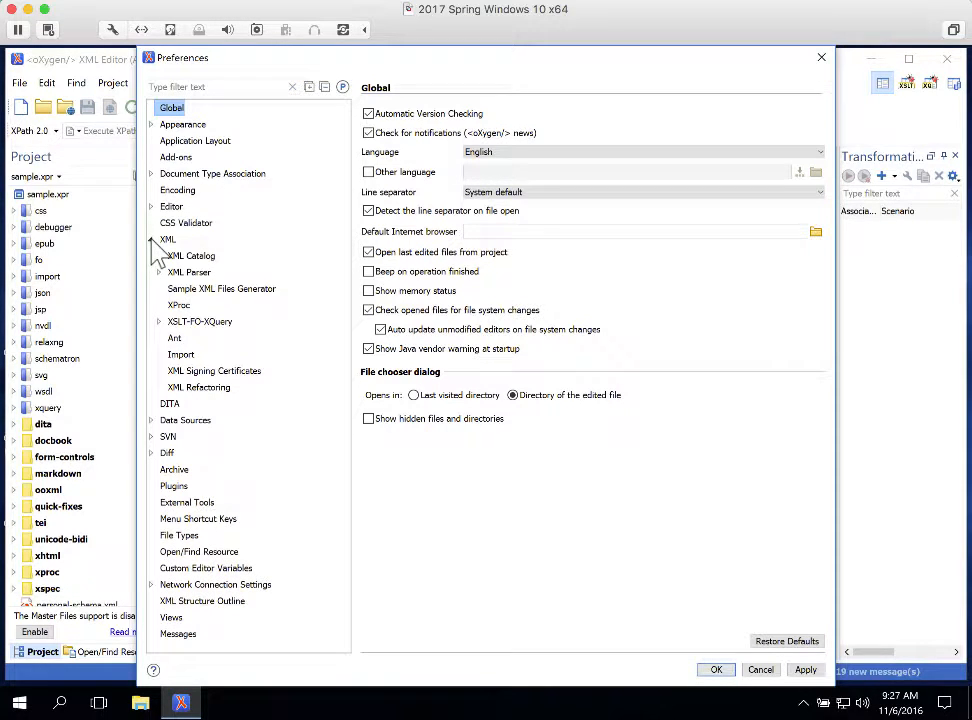
left_click(158, 323)
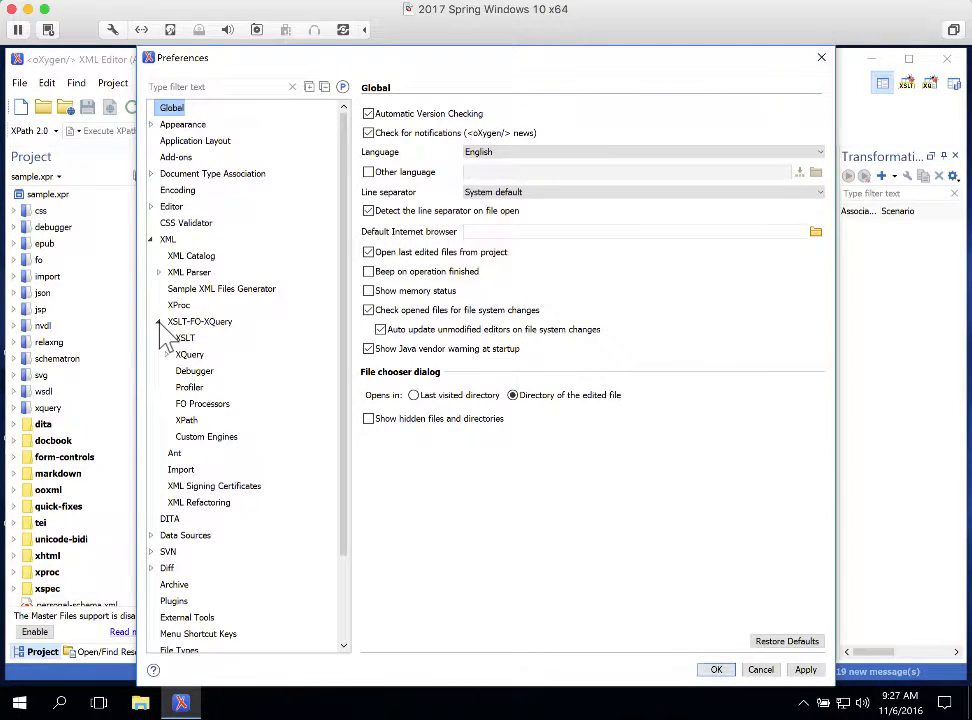
left_click(205, 405)
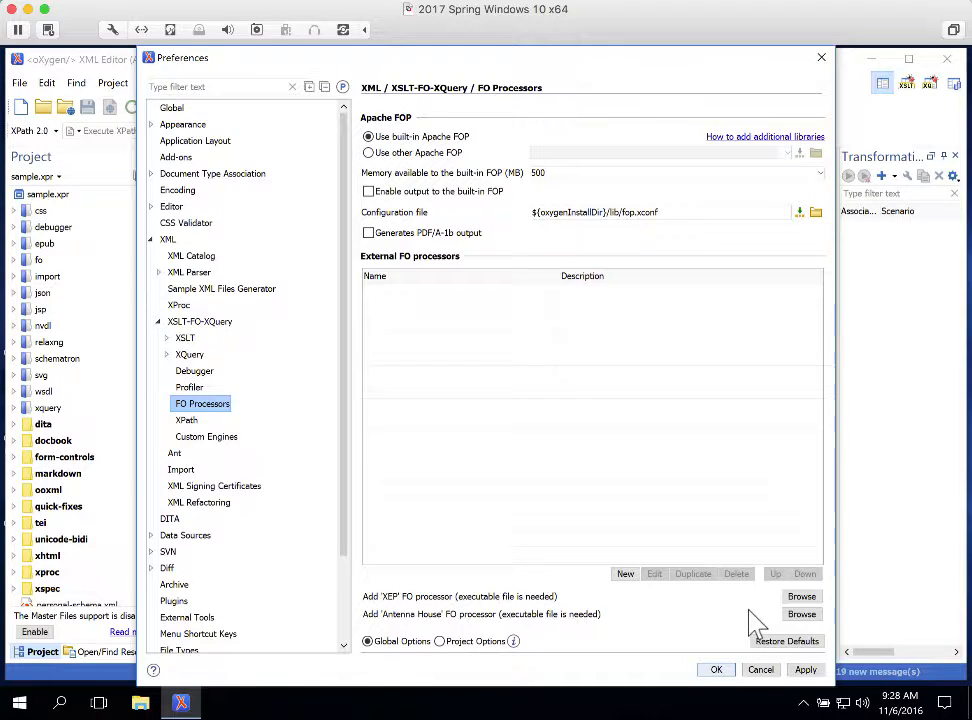
Start adding the XEP FO processor and browse to C:\Program Files\RenderX\XEP for its executable
left_click(806, 597)
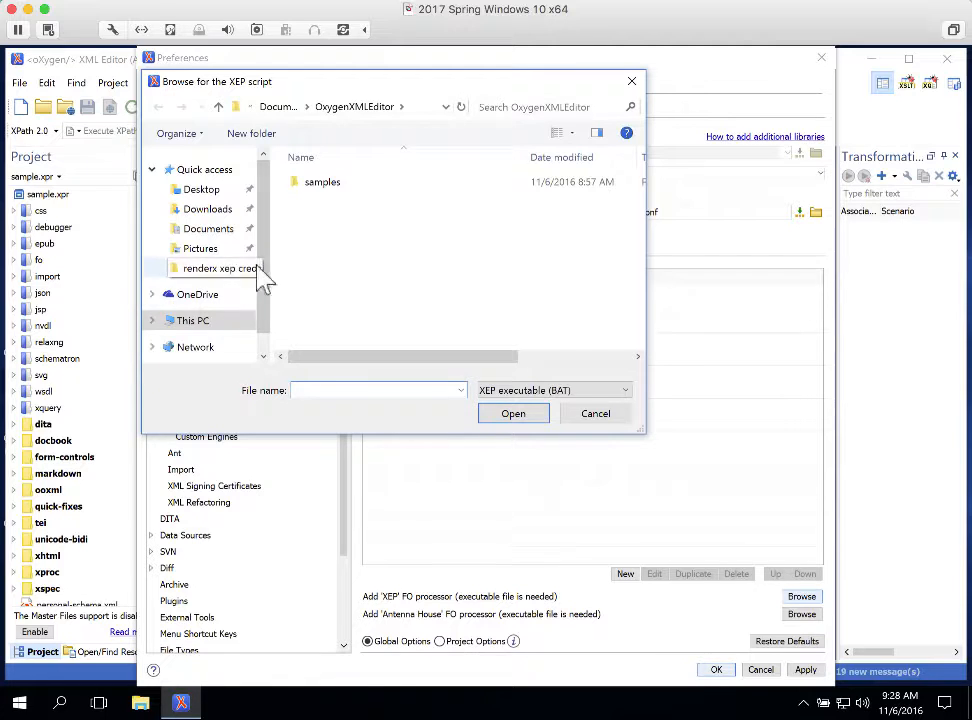
left_click(193, 321)
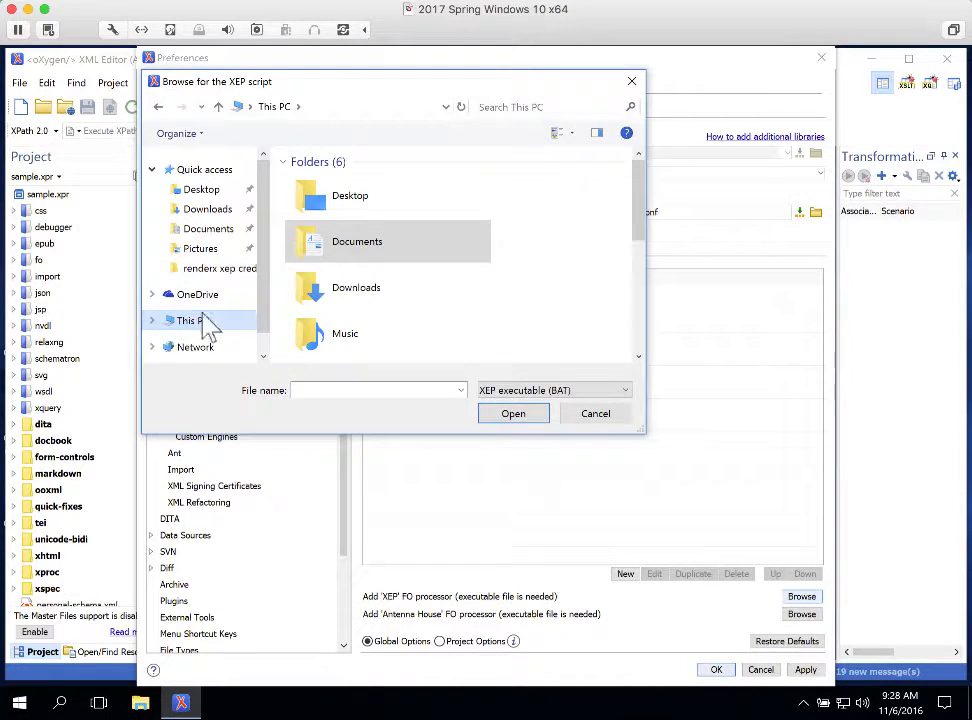
scroll(263, 250, "down", 1)
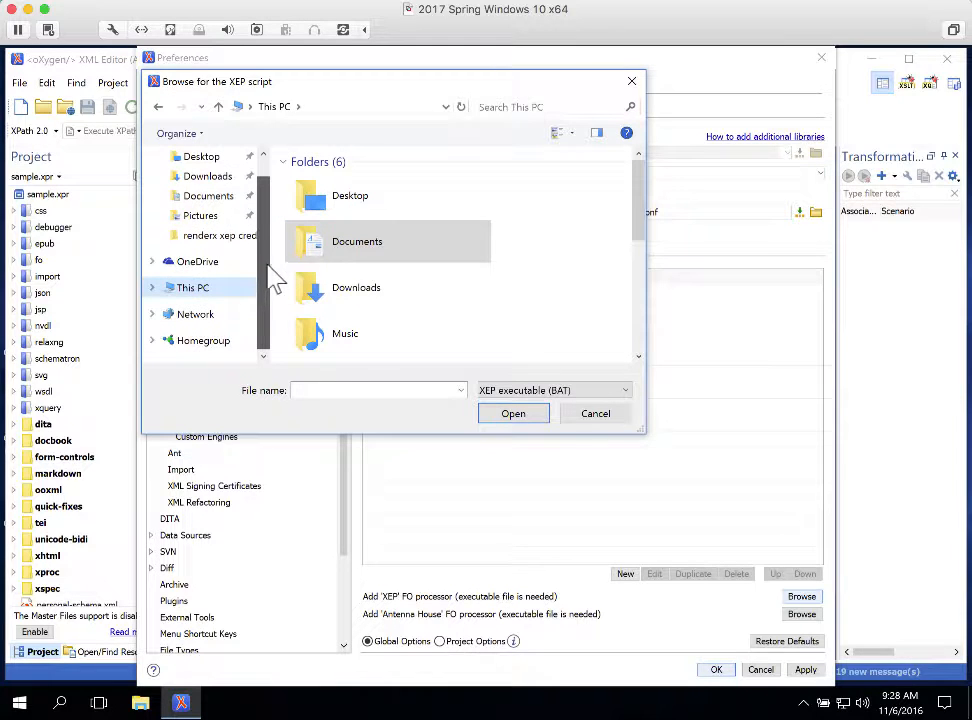
scroll(266, 245, "up", 1)
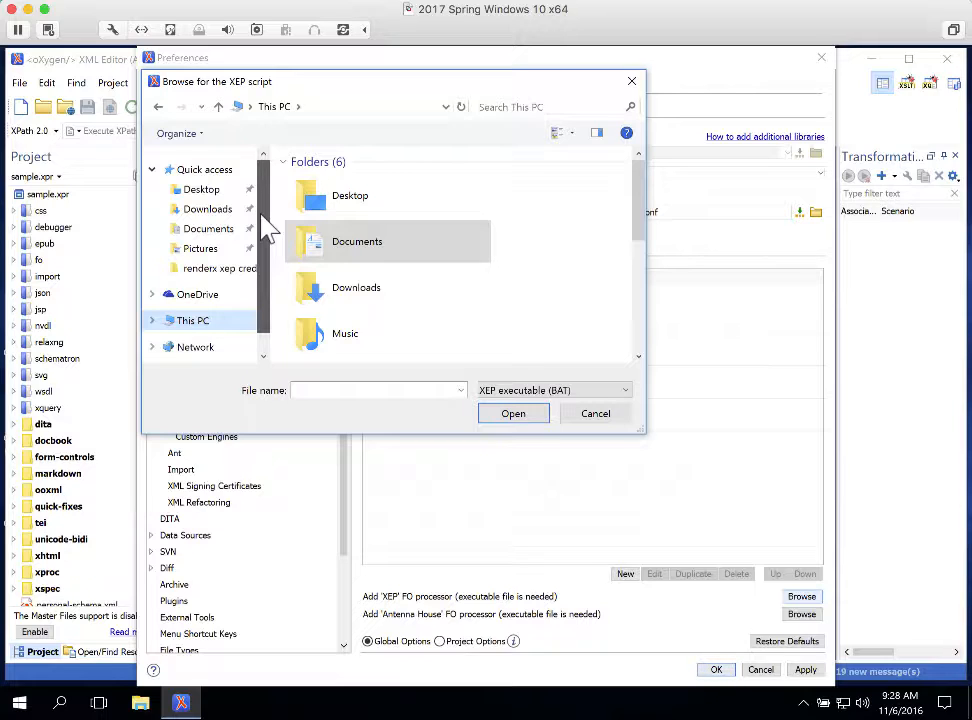
scroll(267, 250, "down", 1)
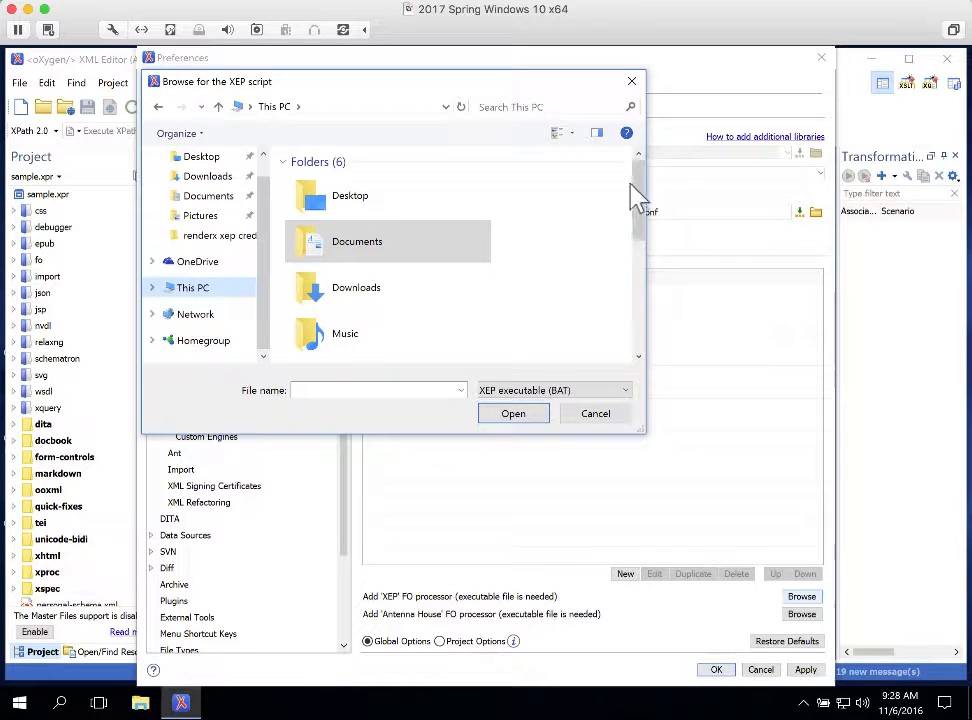
left_click_drag(641, 199, 651, 282)
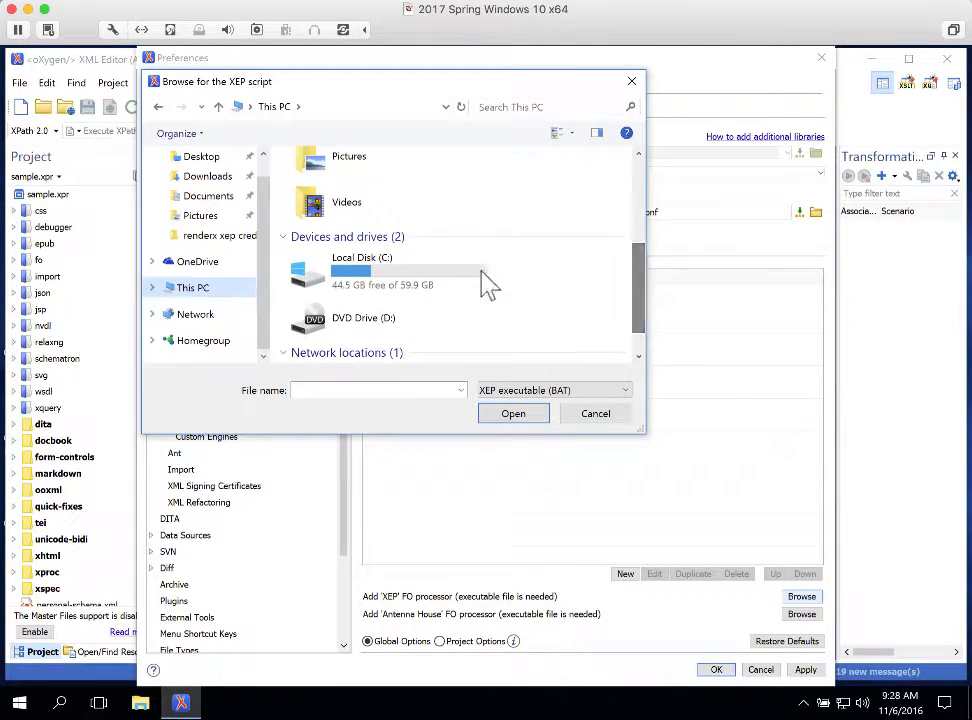
double_click(426, 283)
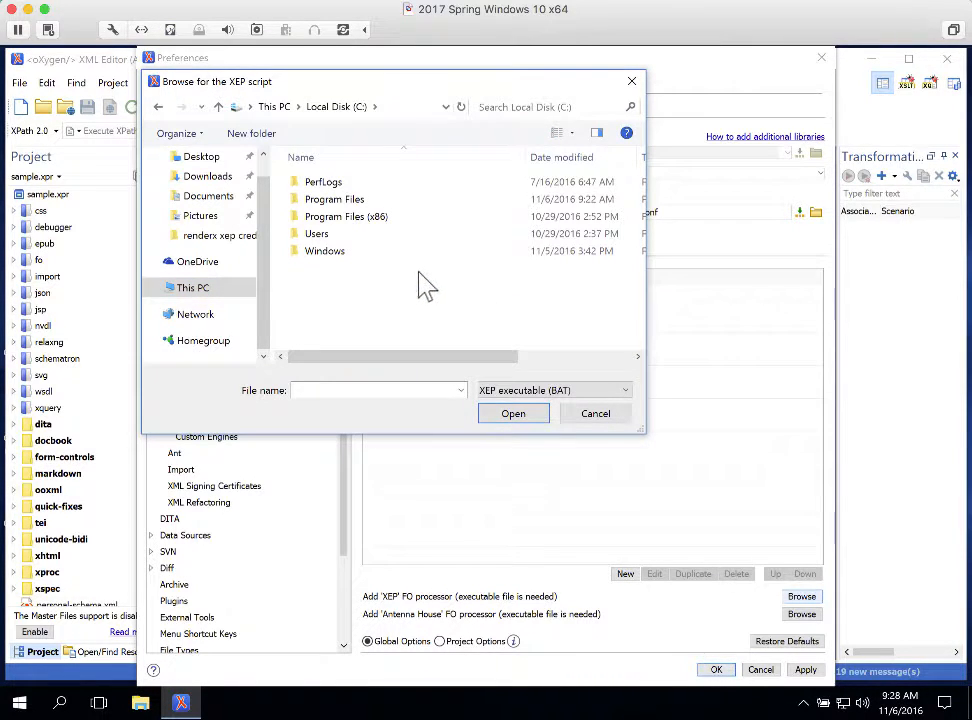
double_click(343, 201)
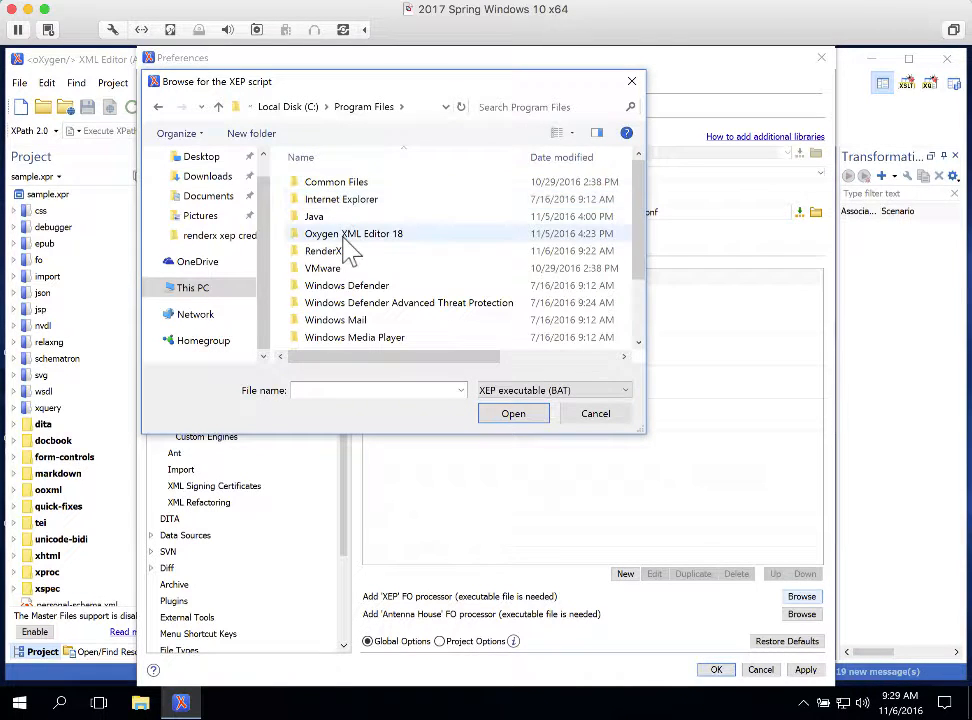
double_click(303, 254)
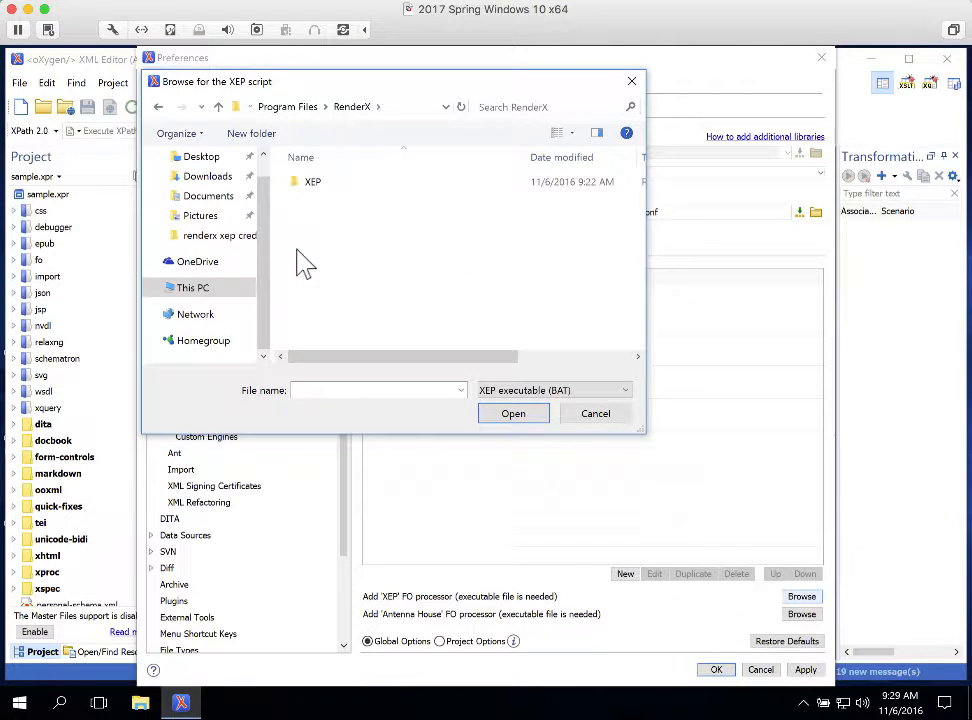
double_click(302, 184)
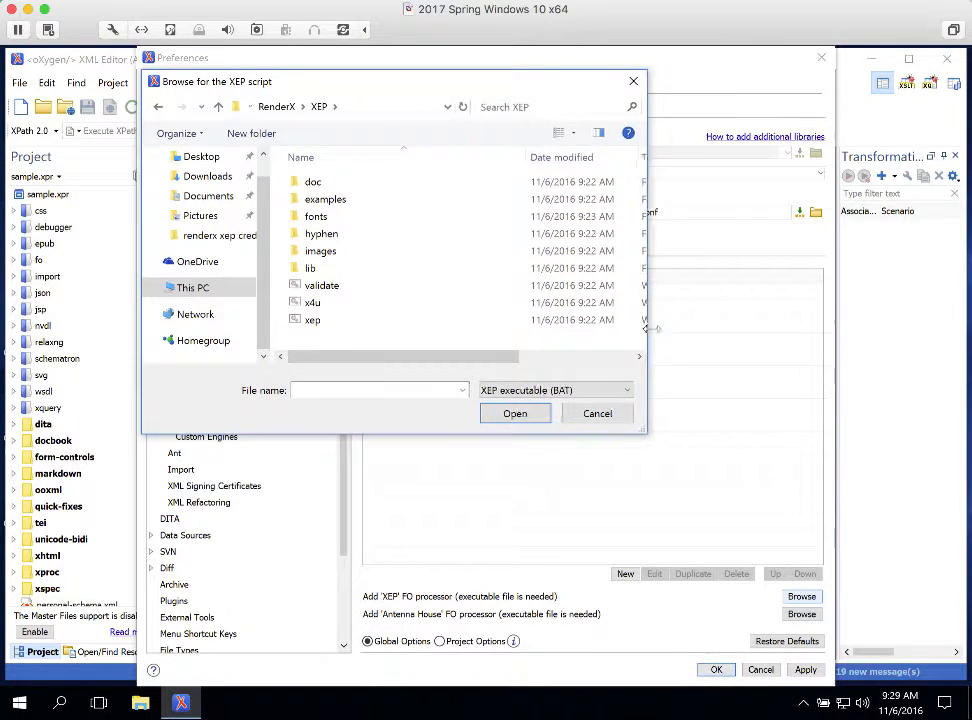
Choose the xep batch file as the XEP FO processor's executable and save the preferences
left_click_drag(645, 322, 786, 325)
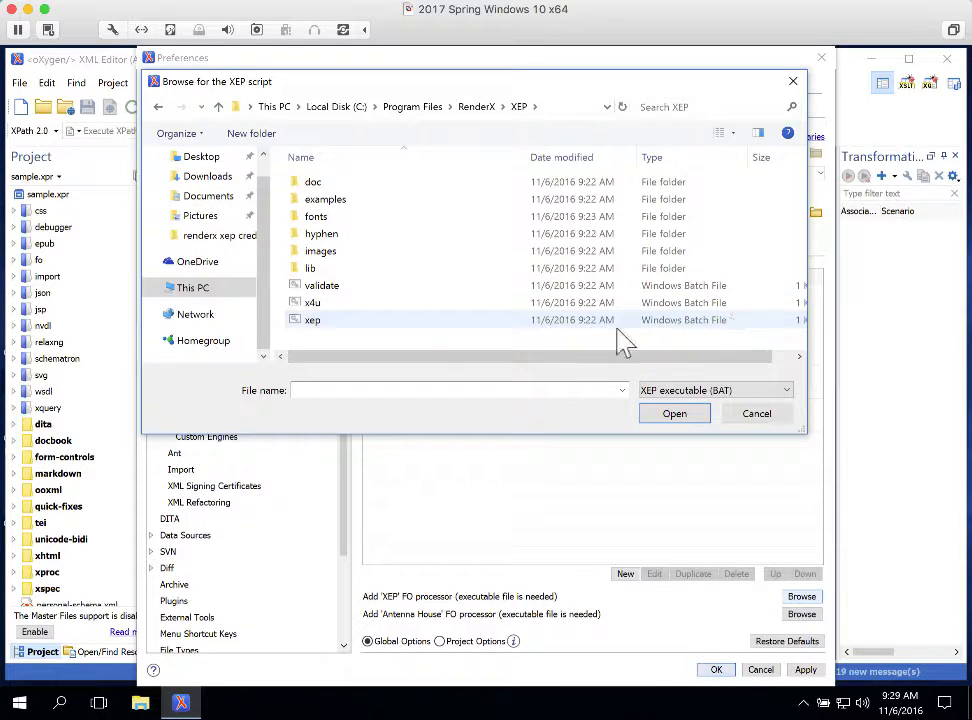
left_click(315, 321)
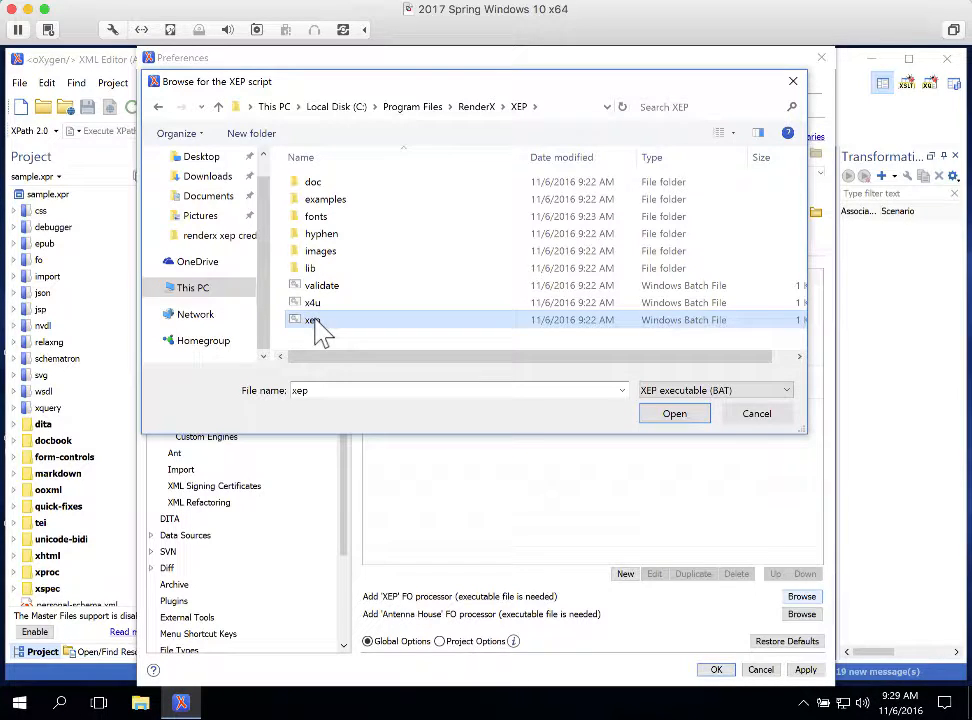
left_click(676, 414)
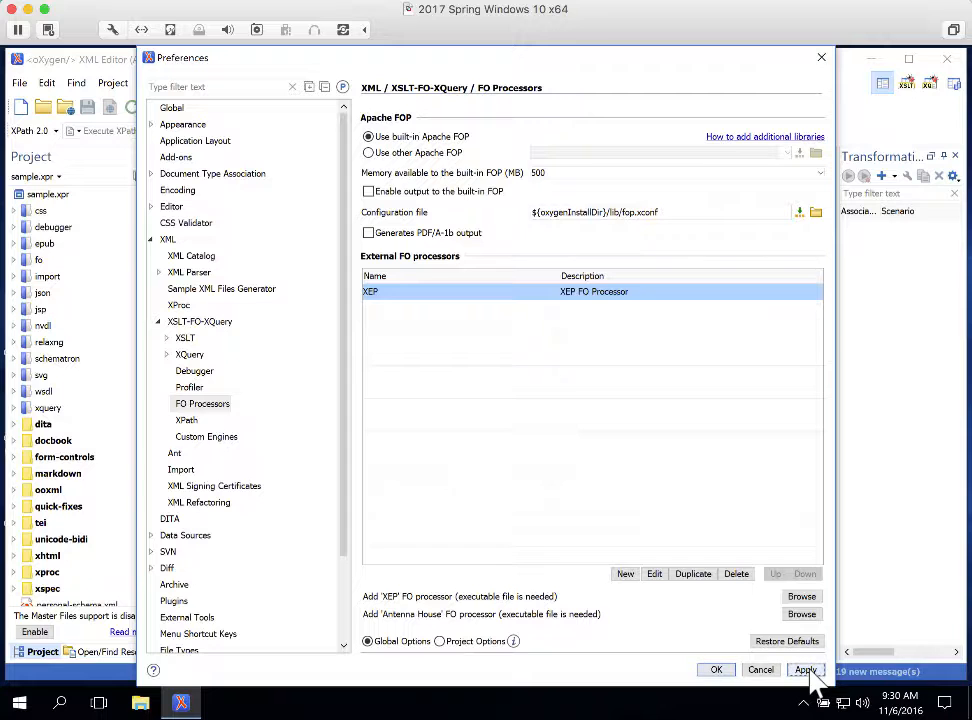
left_click(716, 670)
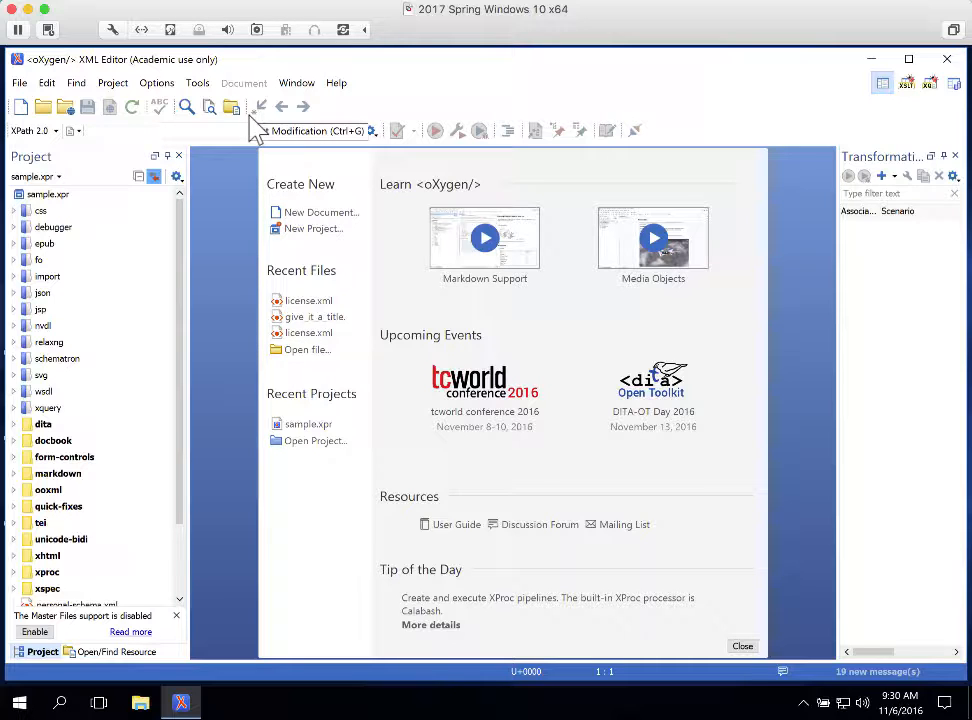
Open the hammer XML document and the hammer XSLT stylesheet together from Documents\examples\hammer
left_click(42, 107)
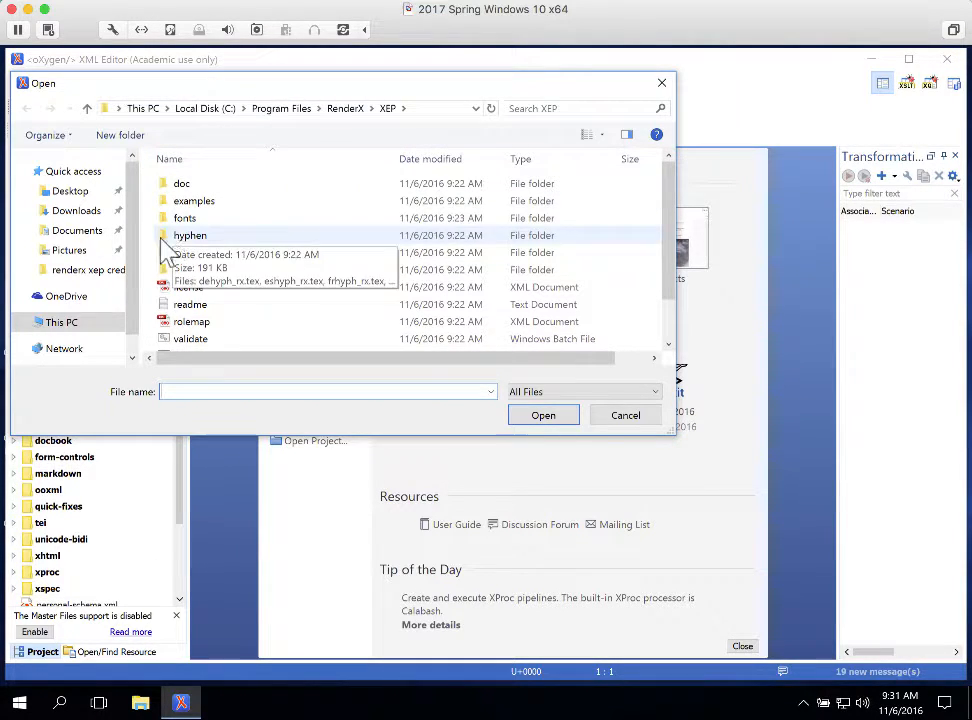
scroll(133, 280, "down", 1)
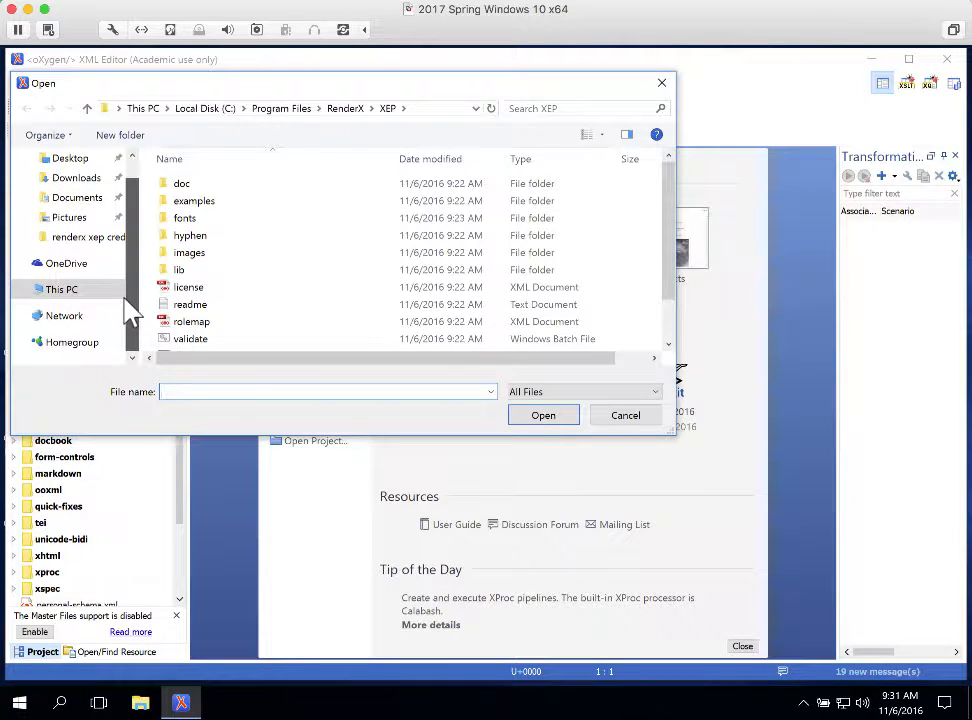
left_click(58, 291)
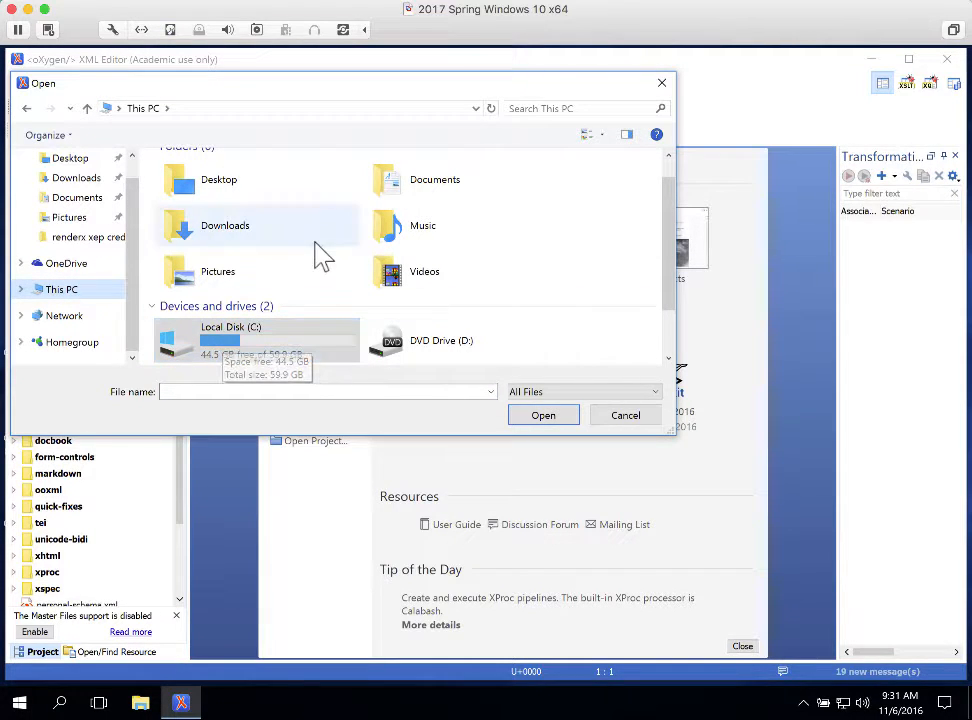
left_click(400, 192)
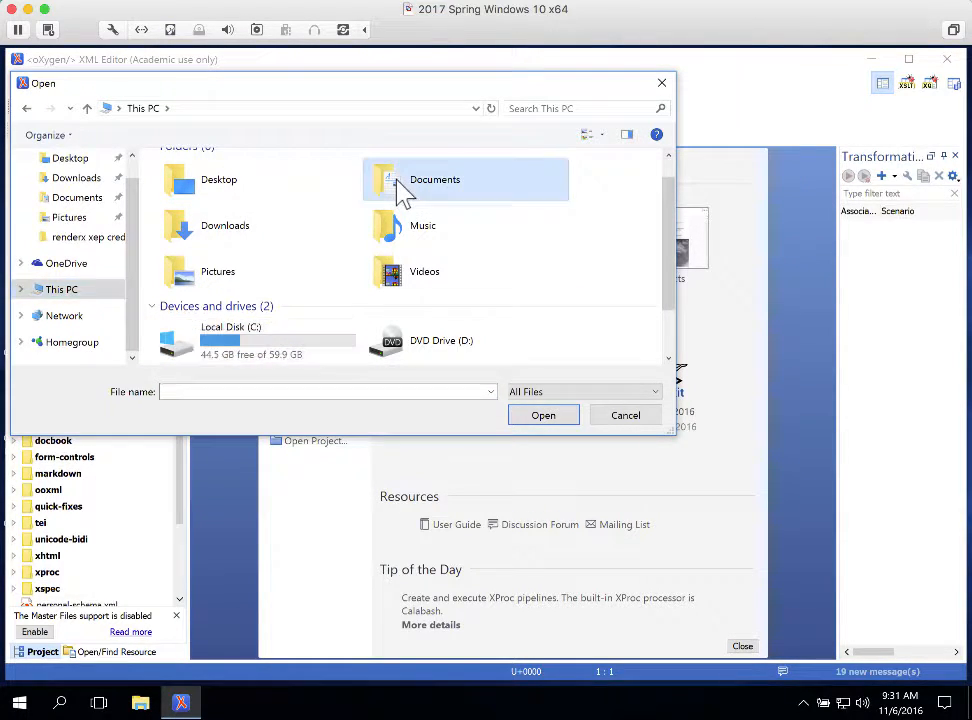
double_click(400, 192)
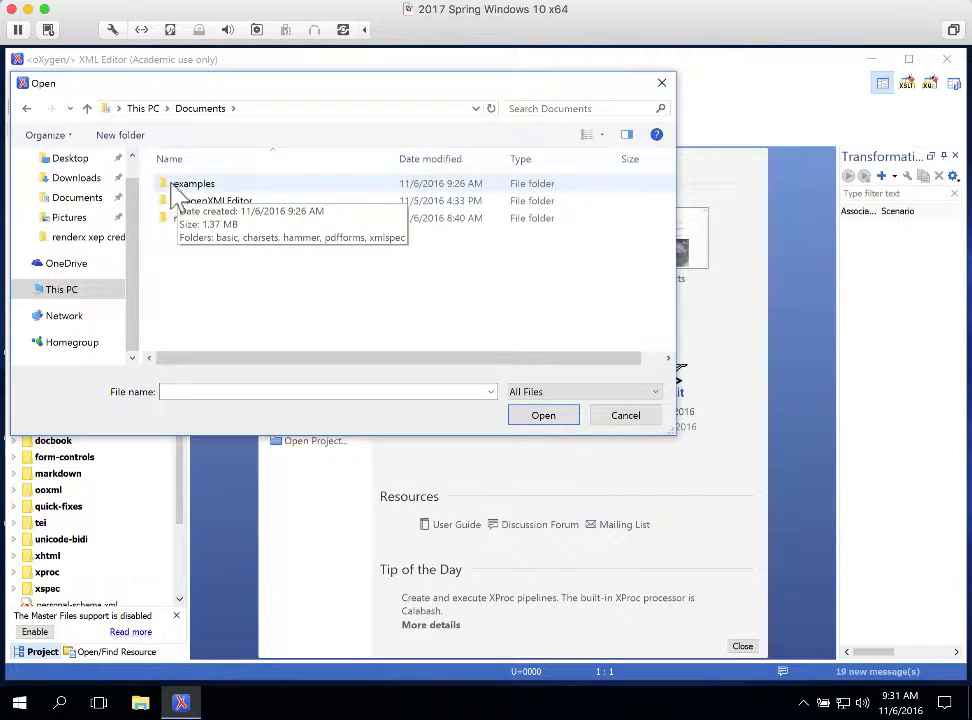
double_click(166, 190)
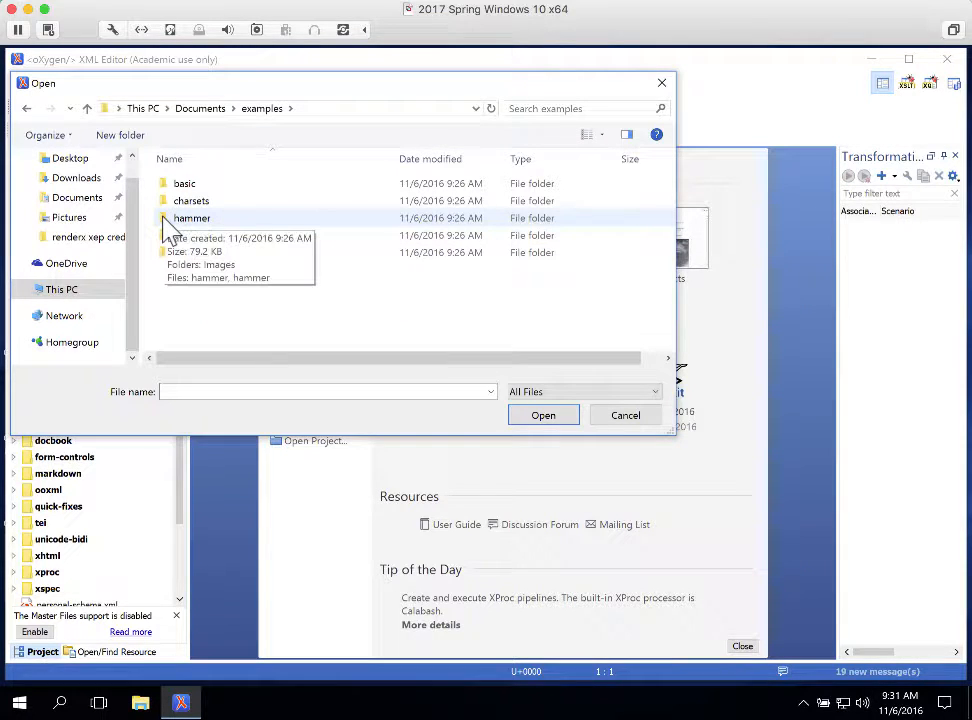
double_click(167, 222)
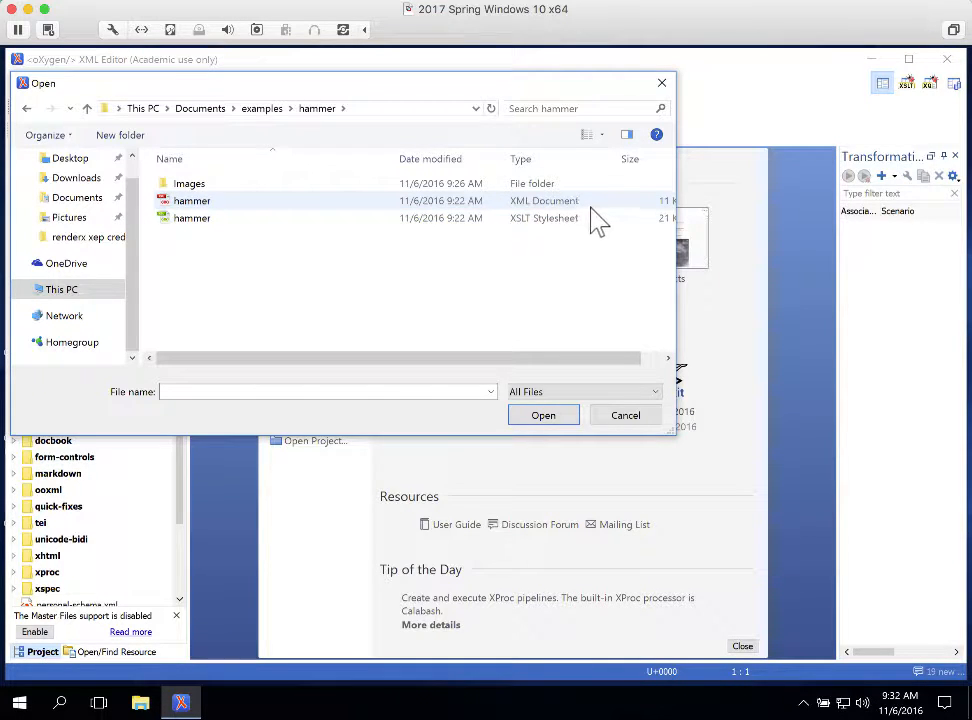
left_click(225, 204)
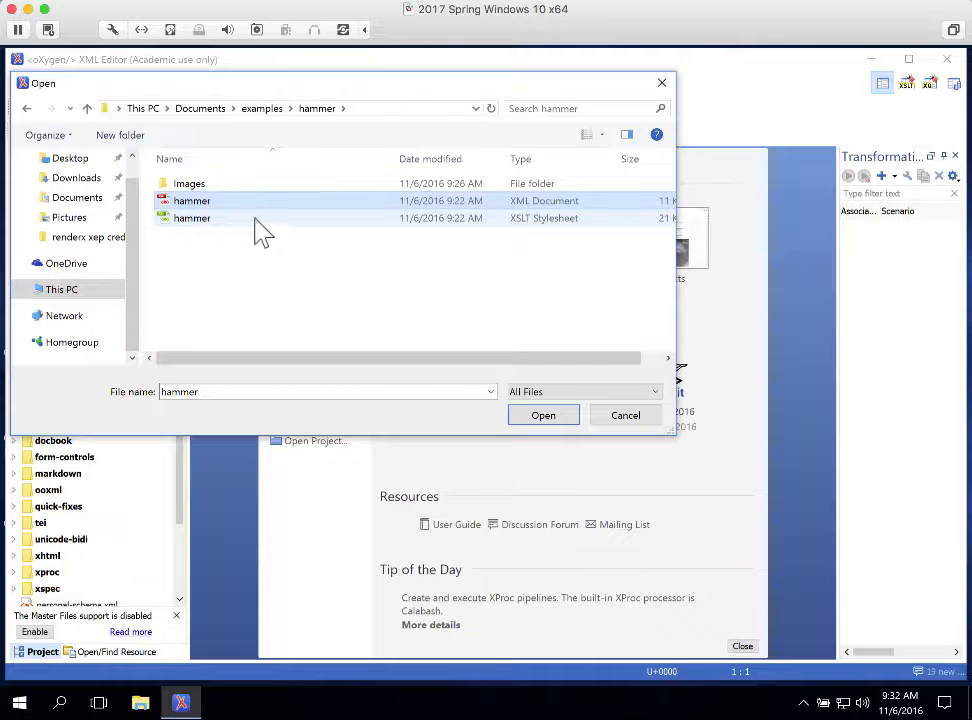
left_click(256, 221, "ctrl")
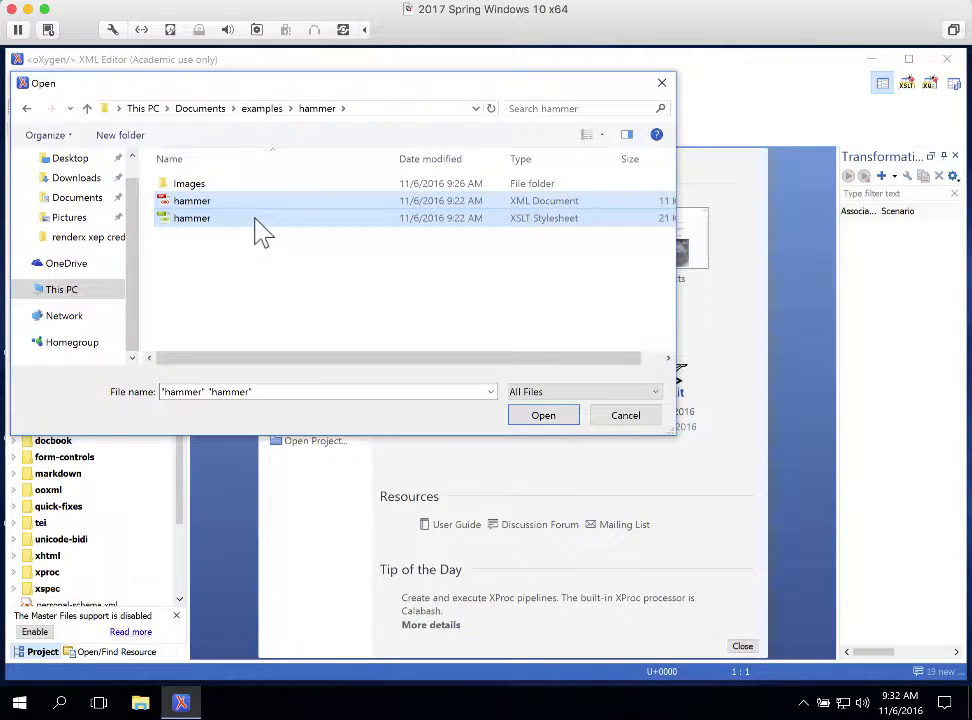
left_click(551, 414)
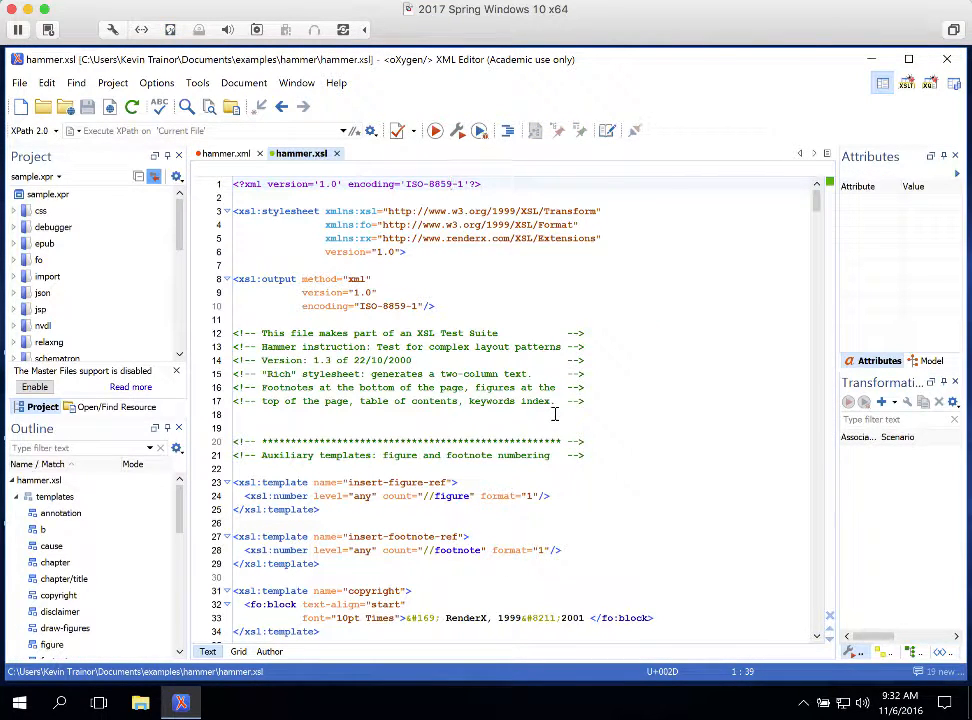
Look through hammer.xml to examine the structure of the manual, its header, annotation and chapters
left_click(228, 154)
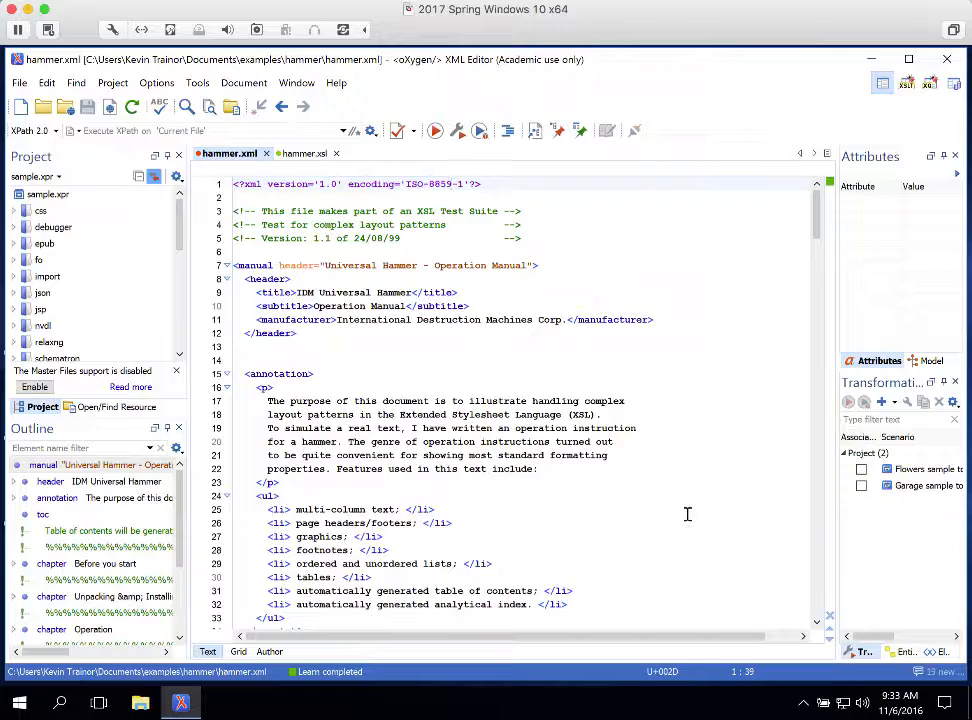
scroll(686, 514, "down", 8)
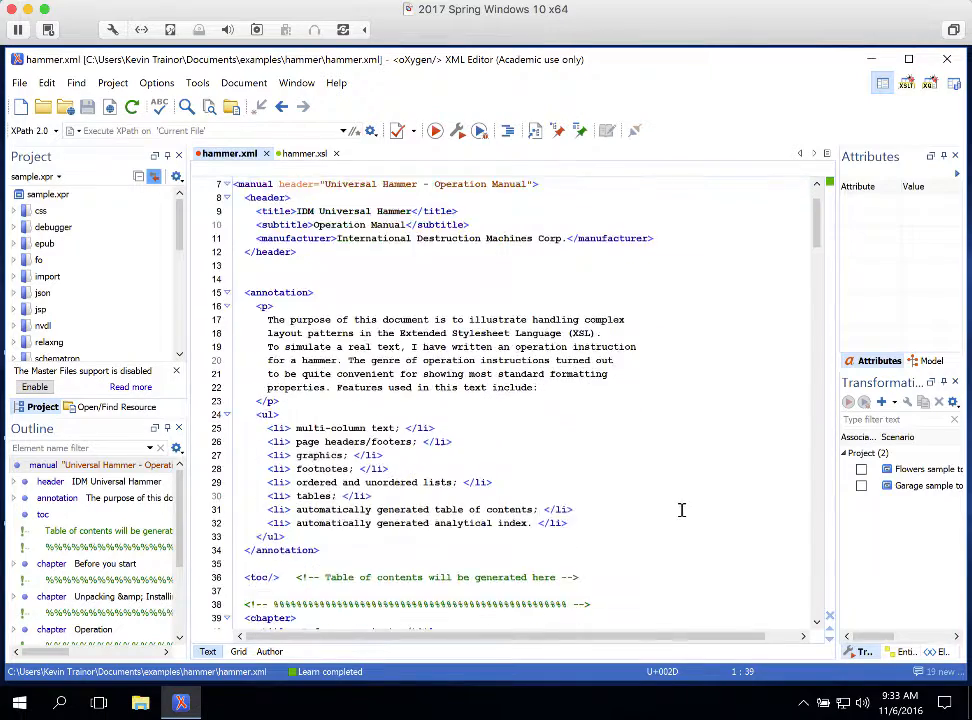
scroll(676, 495, "down", 9)
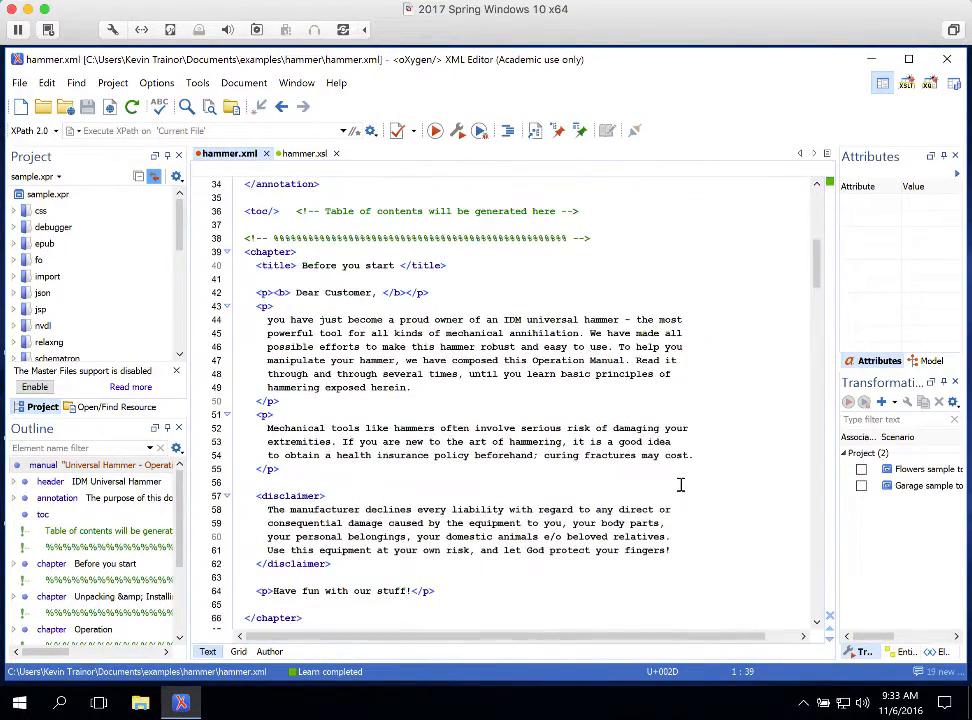
scroll(682, 482, "down", 8)
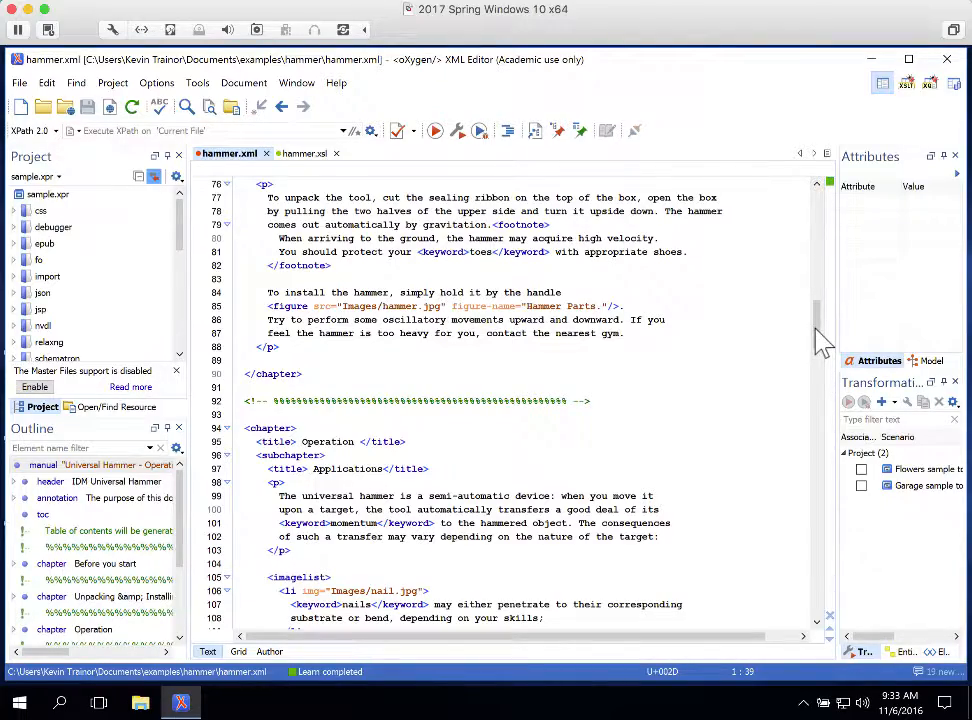
left_click_drag(818, 338, 808, 209)
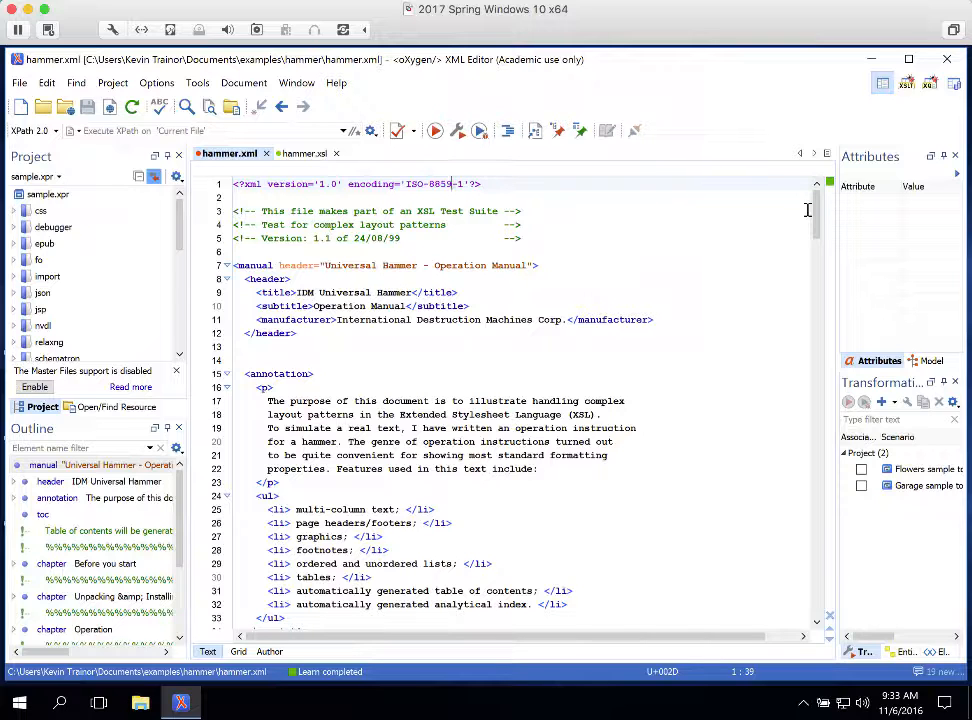
Look through hammer.xsl to examine its page masters, the manual template and the chapter and font templates
left_click(305, 154)
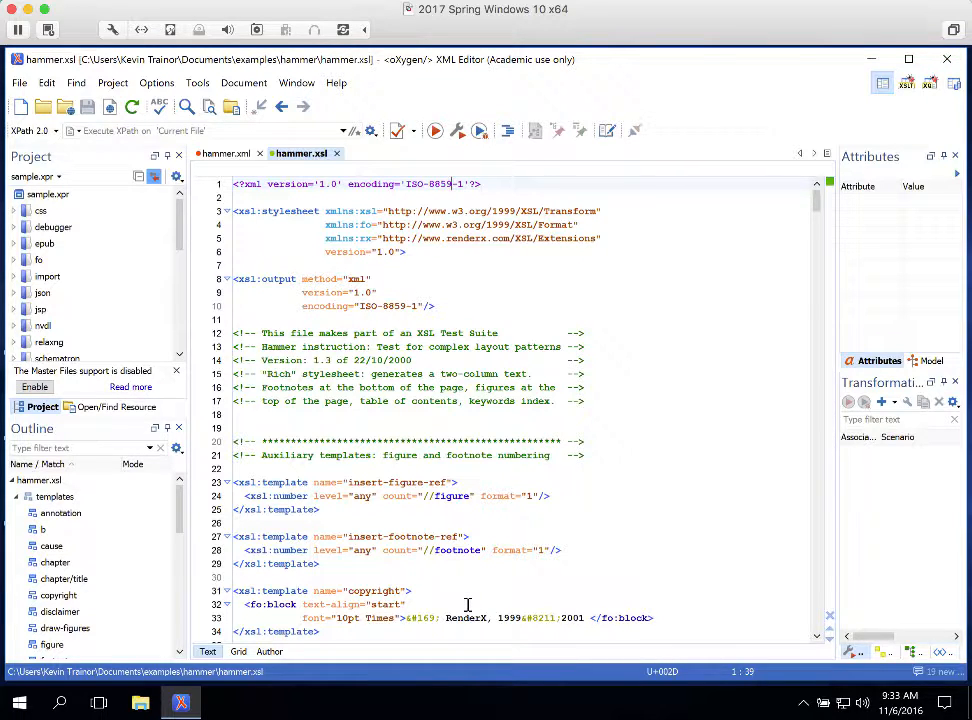
scroll(470, 575, "down", 11)
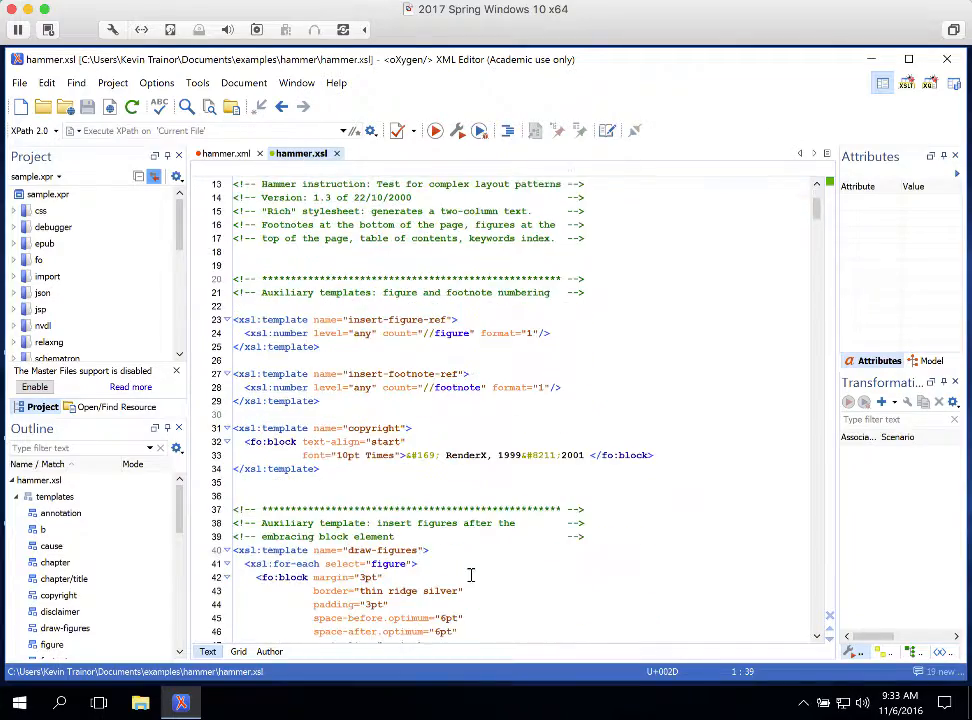
scroll(489, 563, "down", 10)
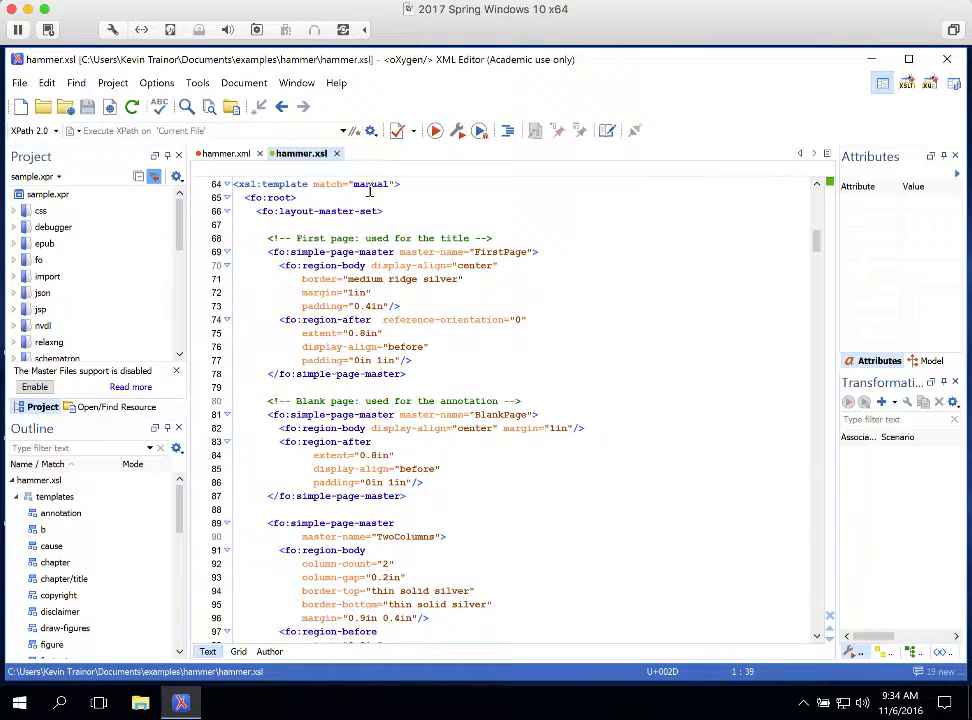
mouse_move(363, 185)
scroll(419, 298, "down", 11)
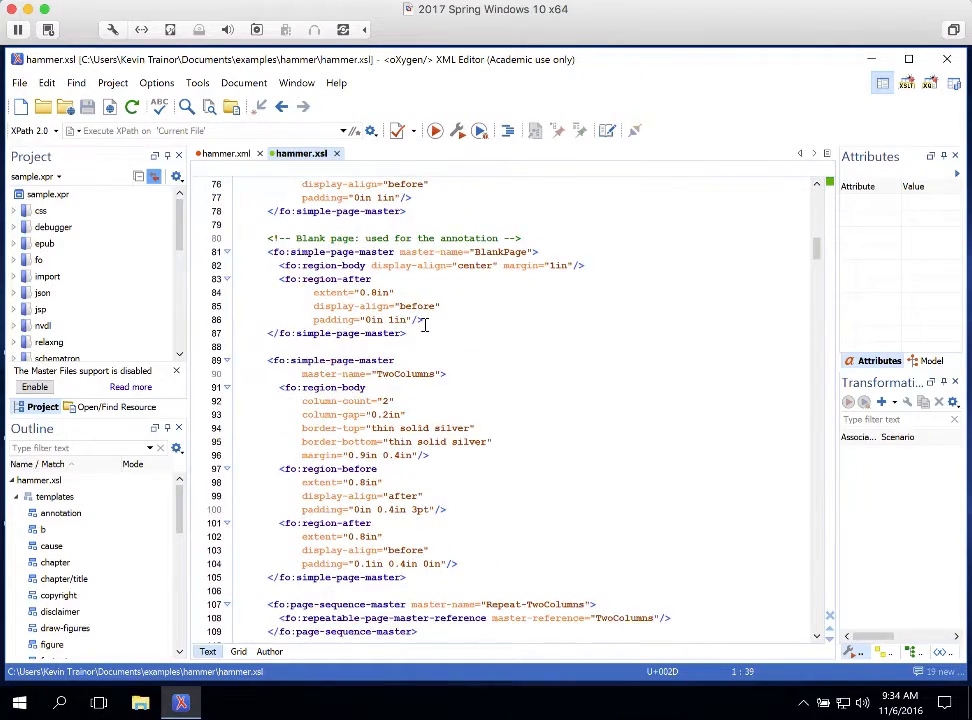
scroll(424, 325, "down", 13)
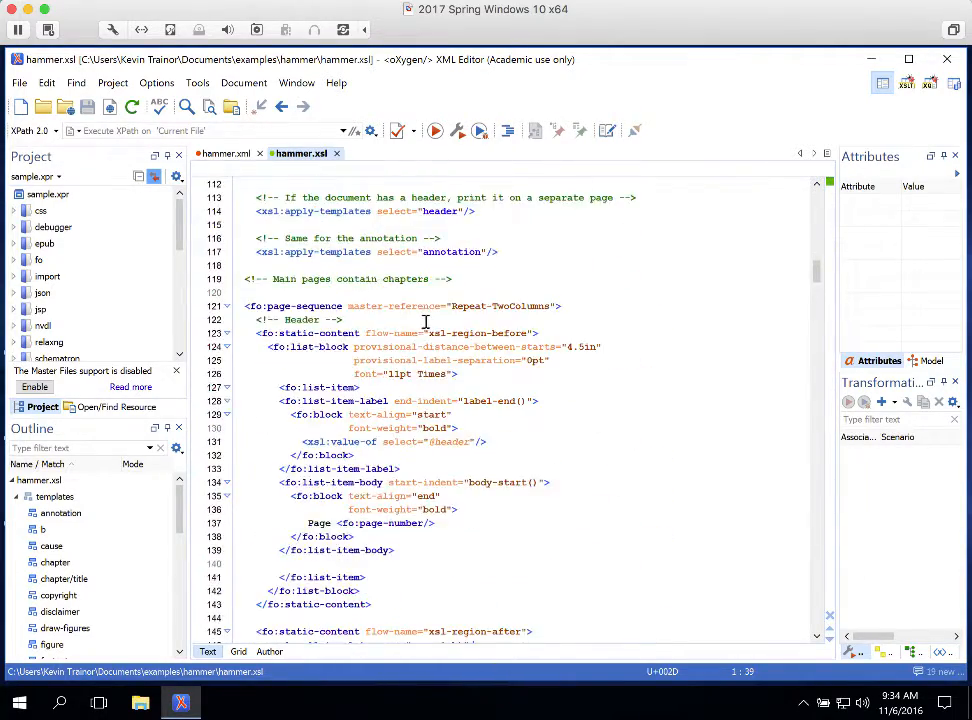
scroll(439, 327, "down", 15)
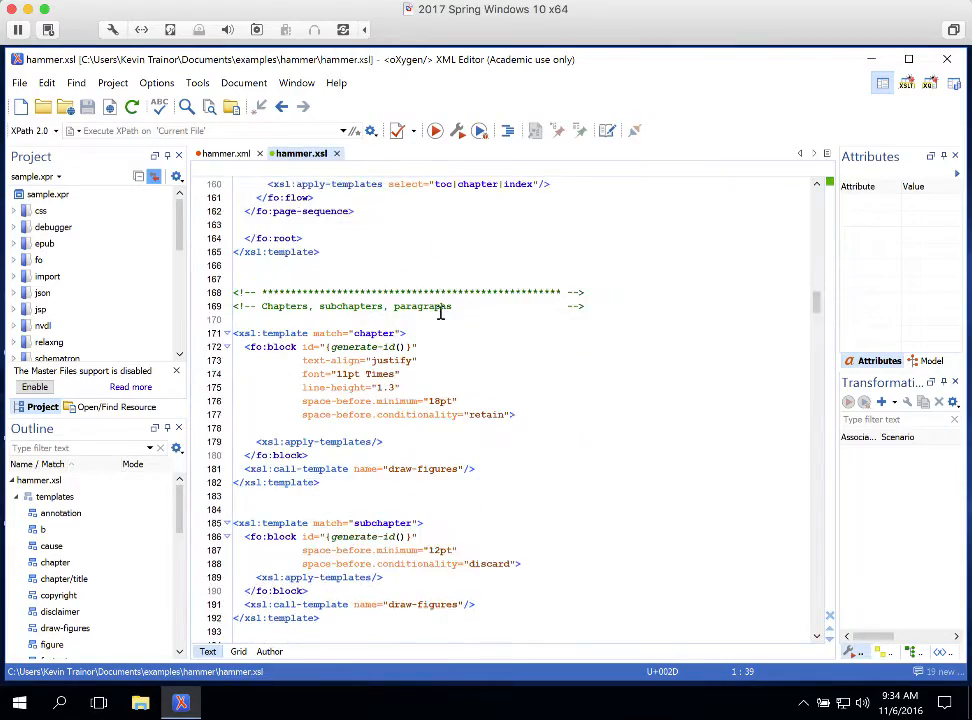
scroll(441, 313, "down", 14)
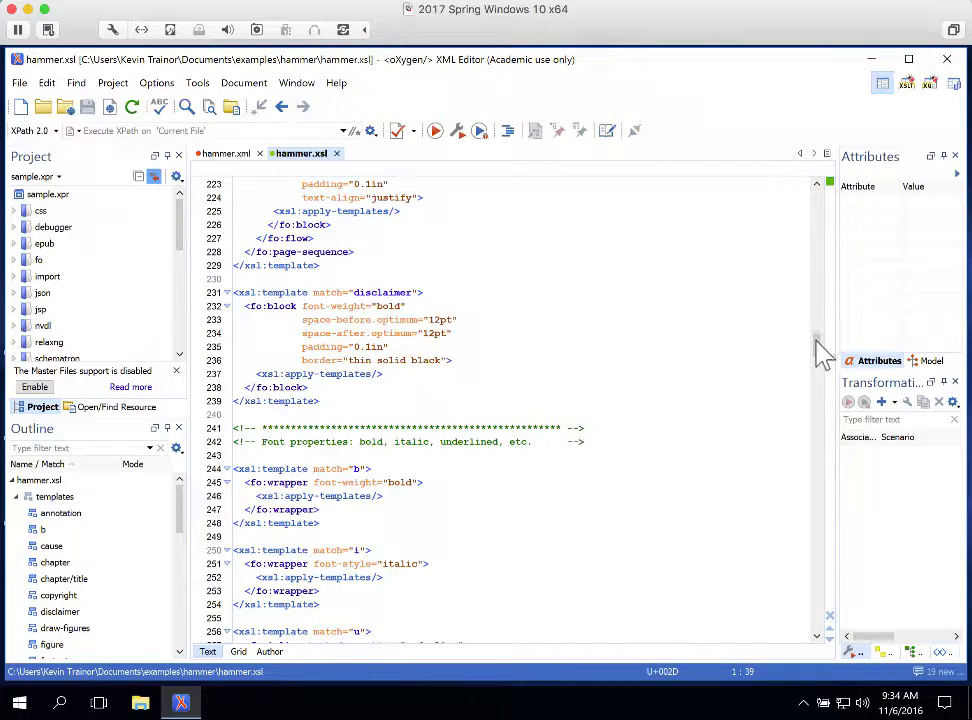
left_click_drag(820, 347, 818, 212)
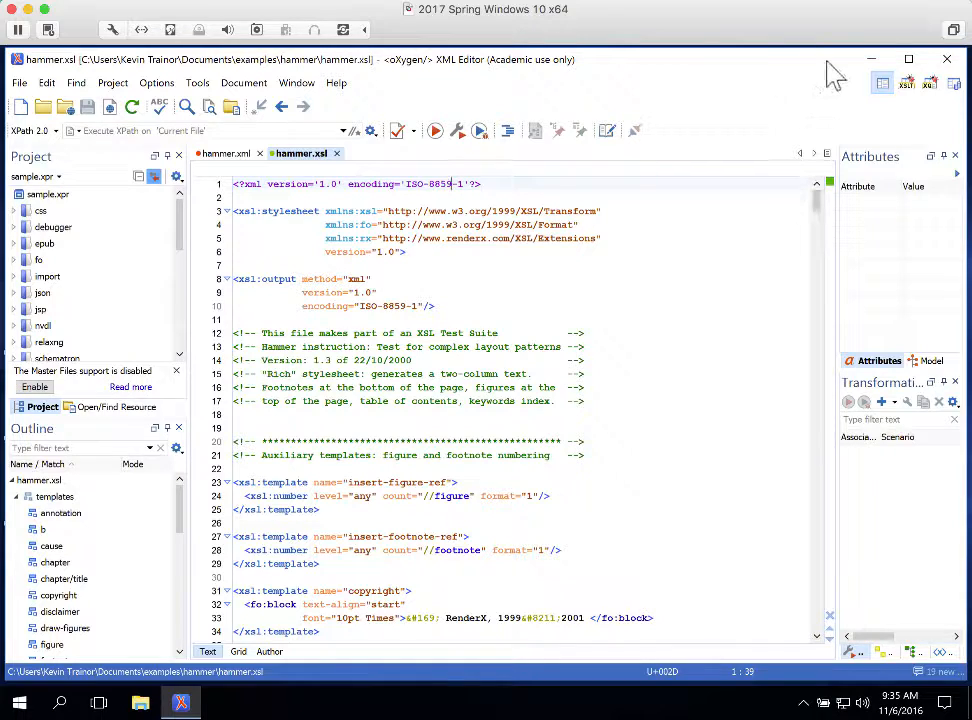
Start a new XML transformation with XSLT scenario for hammer.xml
left_click(229, 157)
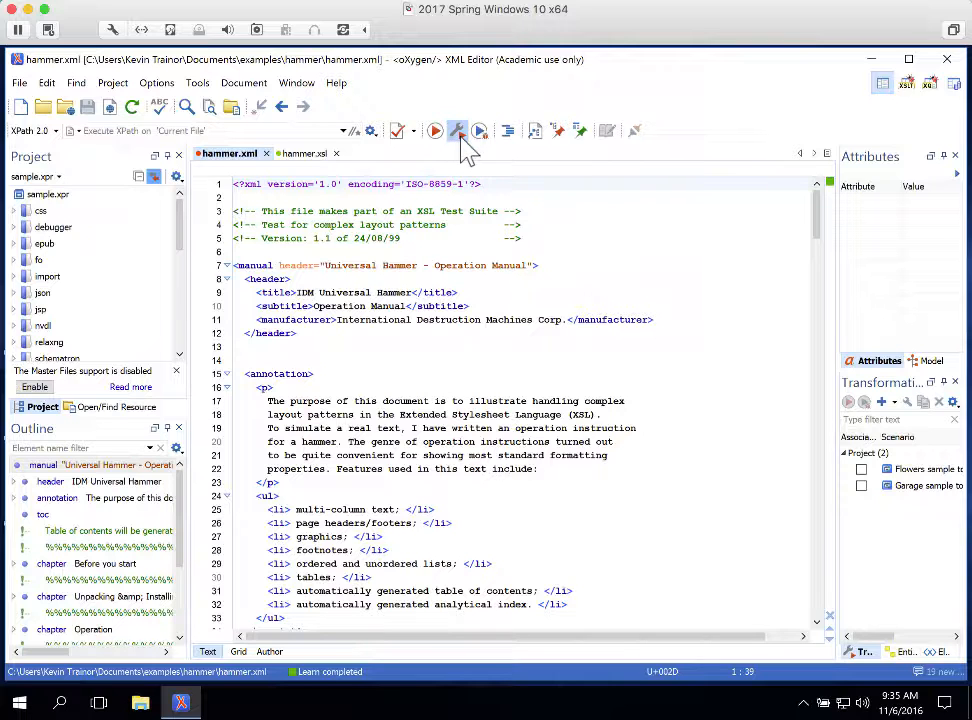
left_click(457, 132)
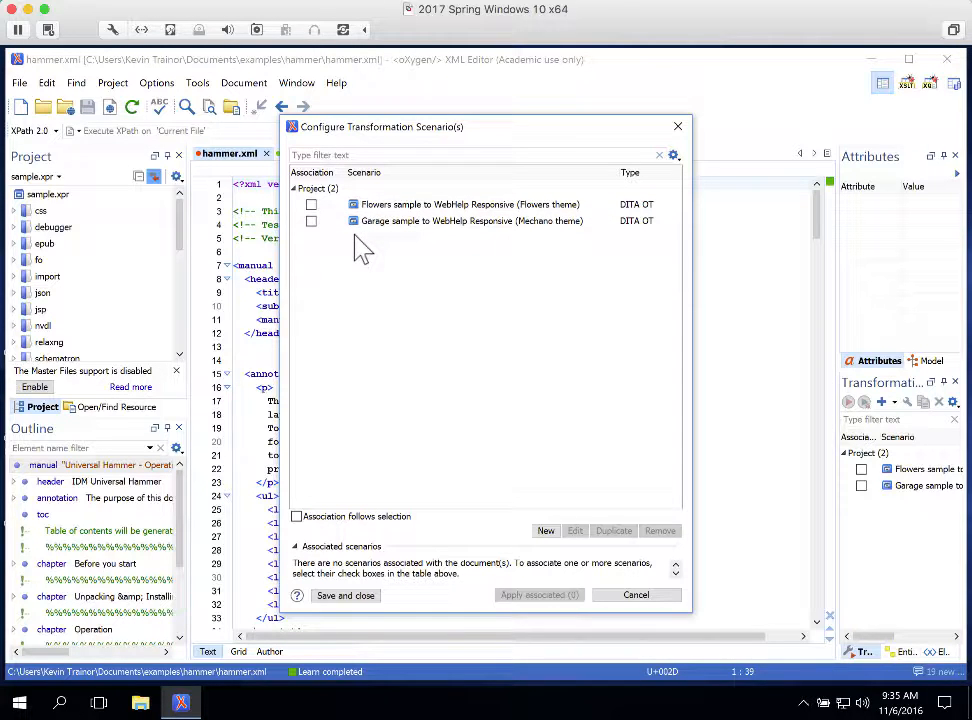
left_click(545, 530)
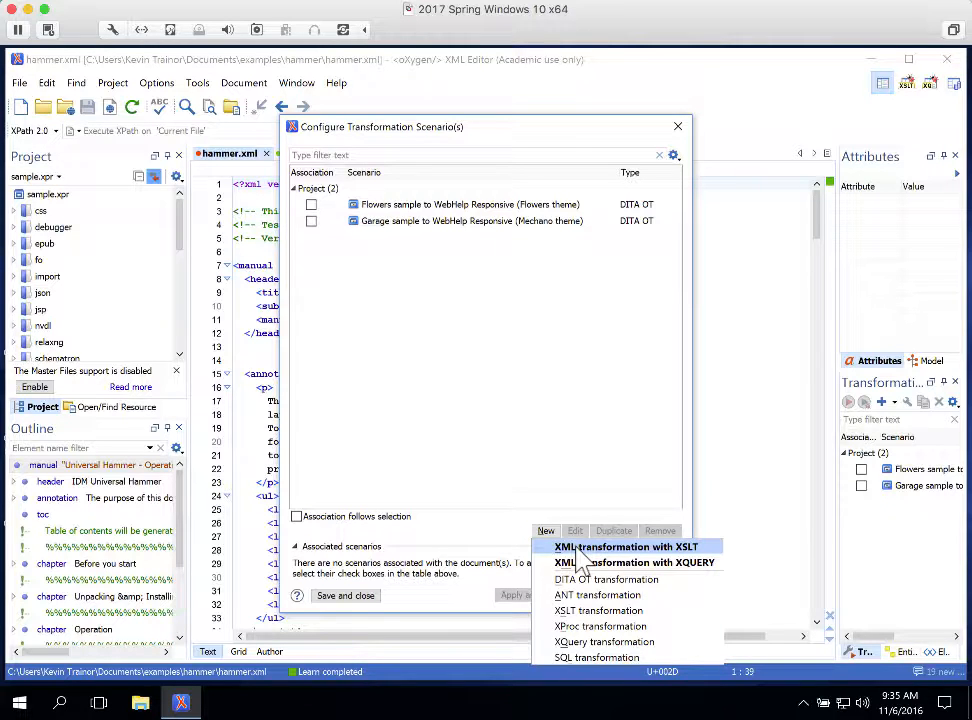
left_click(577, 549)
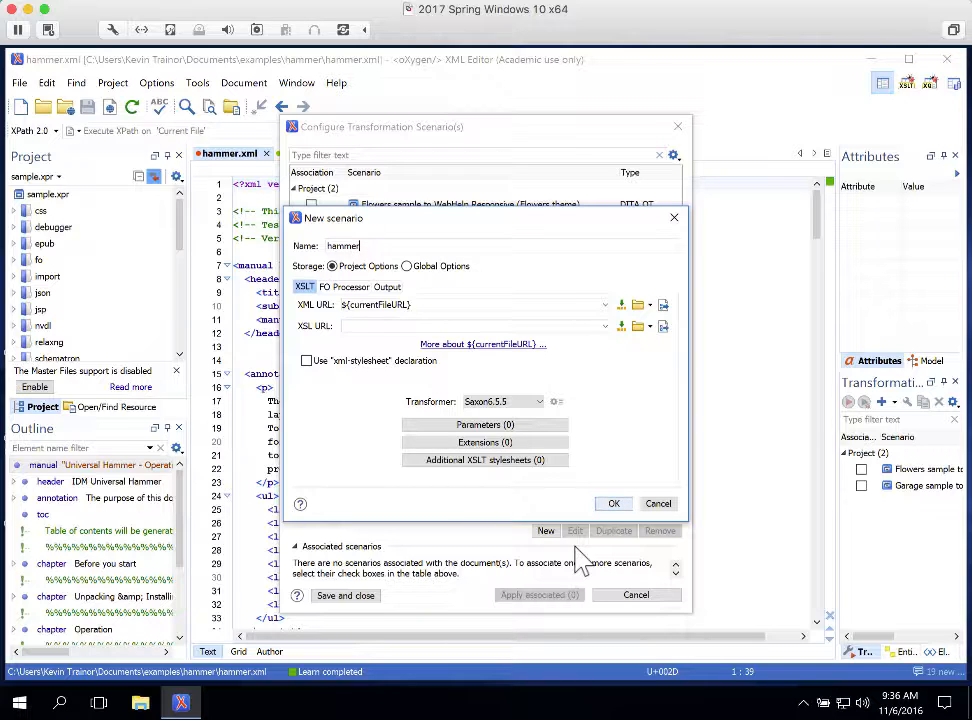
Name the new scenario generate_manual_emit_xsl-fo
key("BackSpace")
key("BackSpace")
key("BackSpace")
key("BackSpace")
key("BackSpace")
key("BackSpace")
type("generate_manual_emit_xsl")
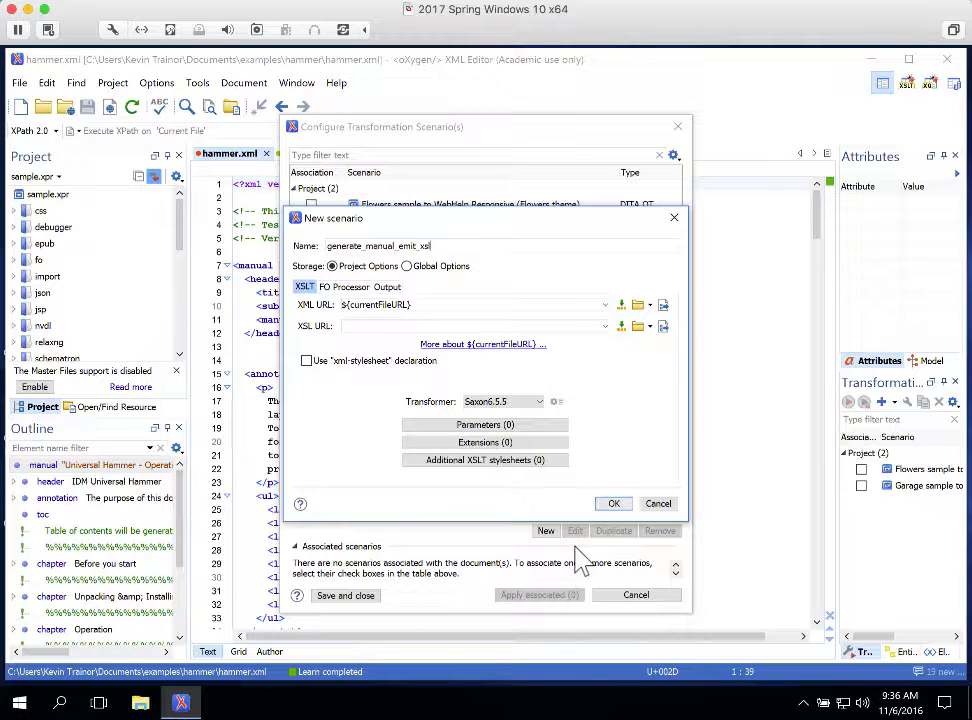
type("-fo")
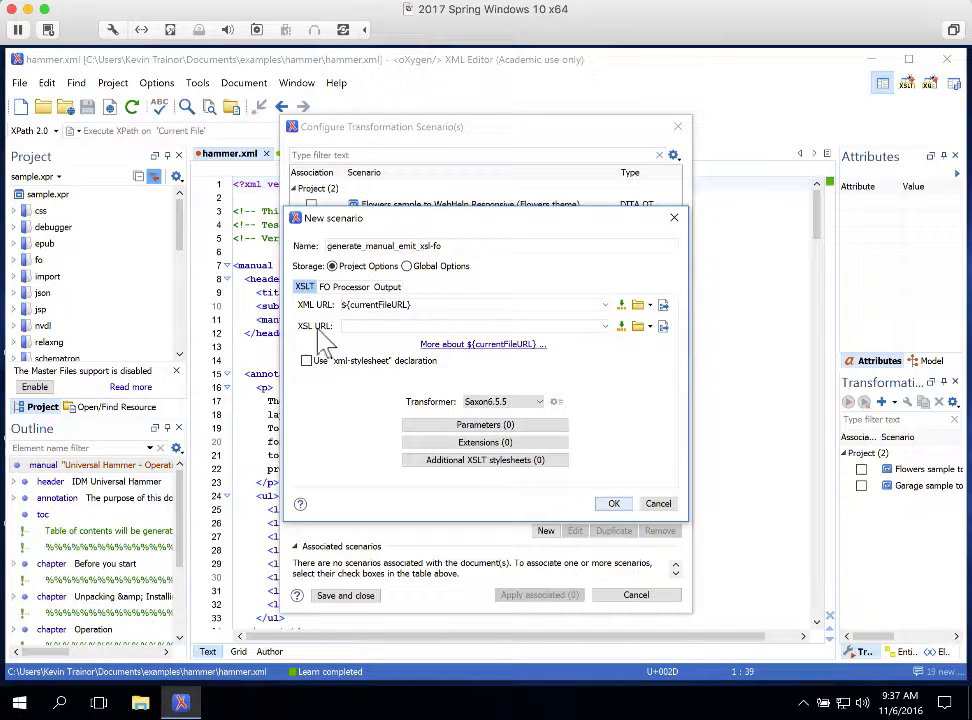
Choose the hammer stylesheet from the examples\hammer folder as the scenario's XSL URL
left_click(637, 326)
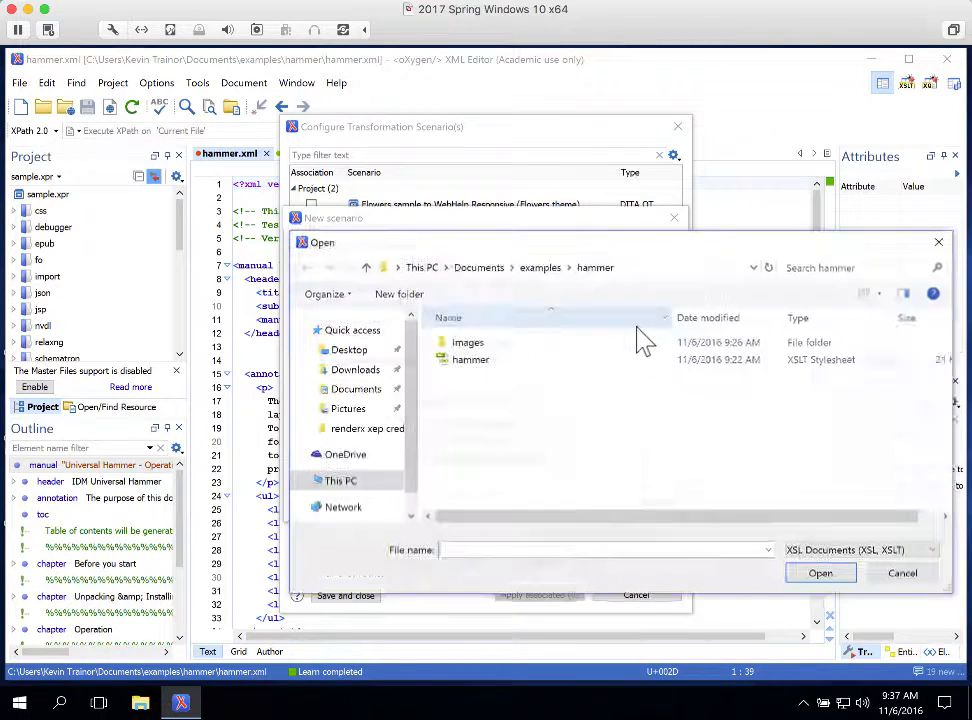
left_click(464, 364)
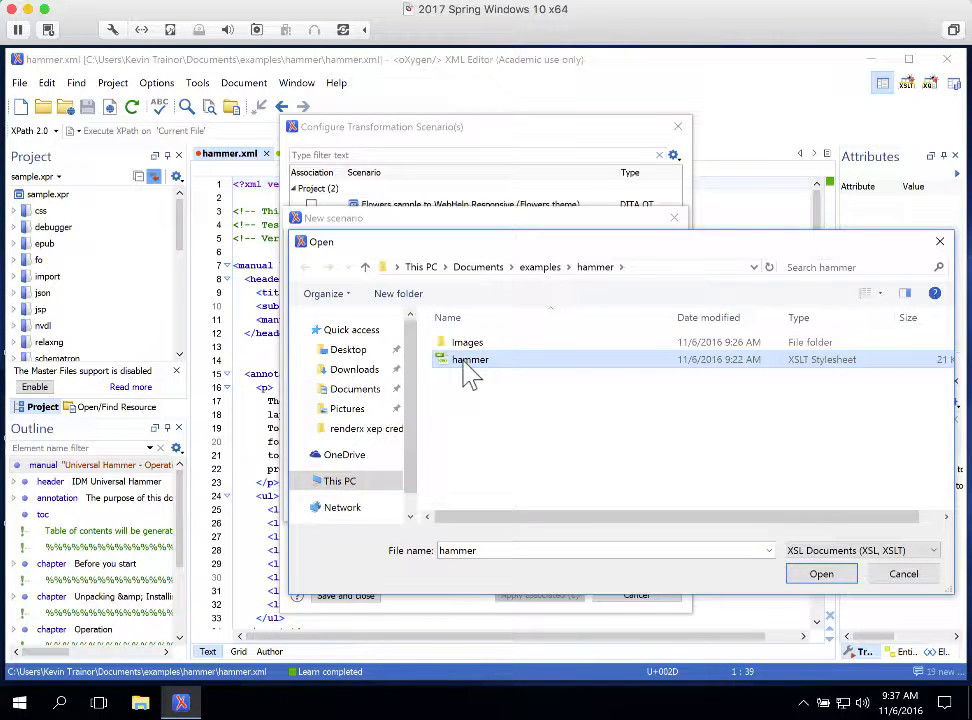
left_click(823, 578)
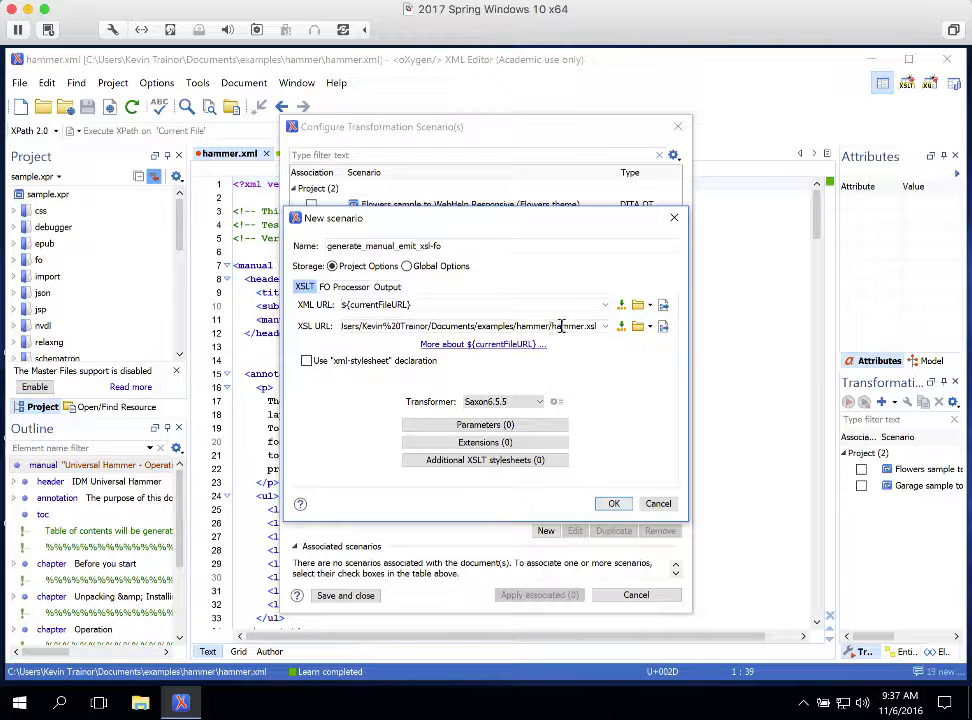
Remove the folder path from the scenario's XSL URL, leaving only hammer.xsl
key("BackSpace")
key("BackSpace")
key("BackSpace")
key("BackSpace")
key("BackSpace")
key("BackSpace")
key("BackSpace")
key("BackSpace")
key("BackSpace")
key("BackSpace")
key("BackSpace")
key("BackSpace")
key("BackSpace")
key("BackSpace")
key("BackSpace")
key("BackSpace")
key("BackSpace")
key("BackSpace")
key("BackSpace")
key("BackSpace")
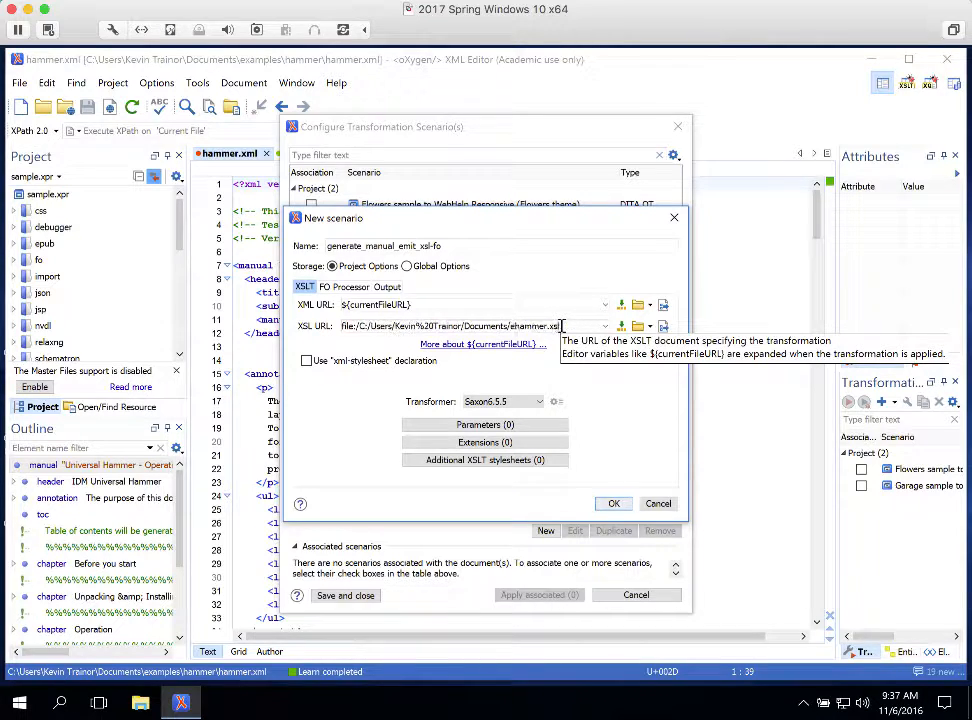
key("BackSpace")
key("BackSpace")
key("BackSpace")
key("BackSpace")
key("BackSpace")
key("BackSpace")
key("BackSpace")
key("BackSpace")
key("BackSpace")
key("BackSpace")
key("BackSpace")
key("BackSpace")
key("BackSpace")
key("BackSpace")
key("BackSpace")
key("BackSpace")
key("BackSpace")
key("BackSpace")
key("BackSpace")
key("BackSpace")
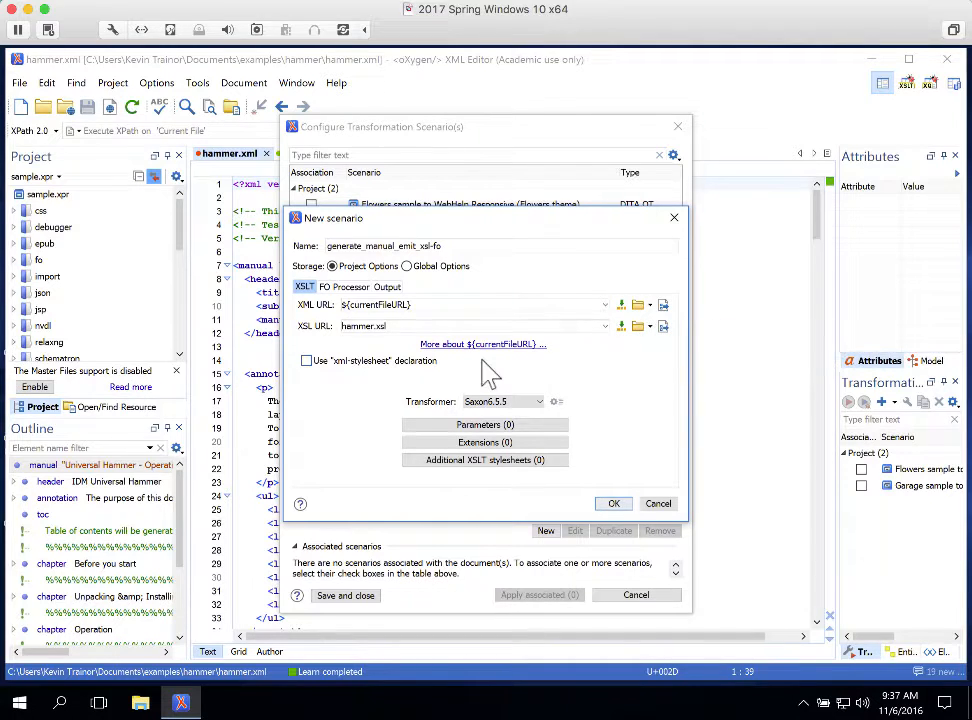
left_click(560, 346)
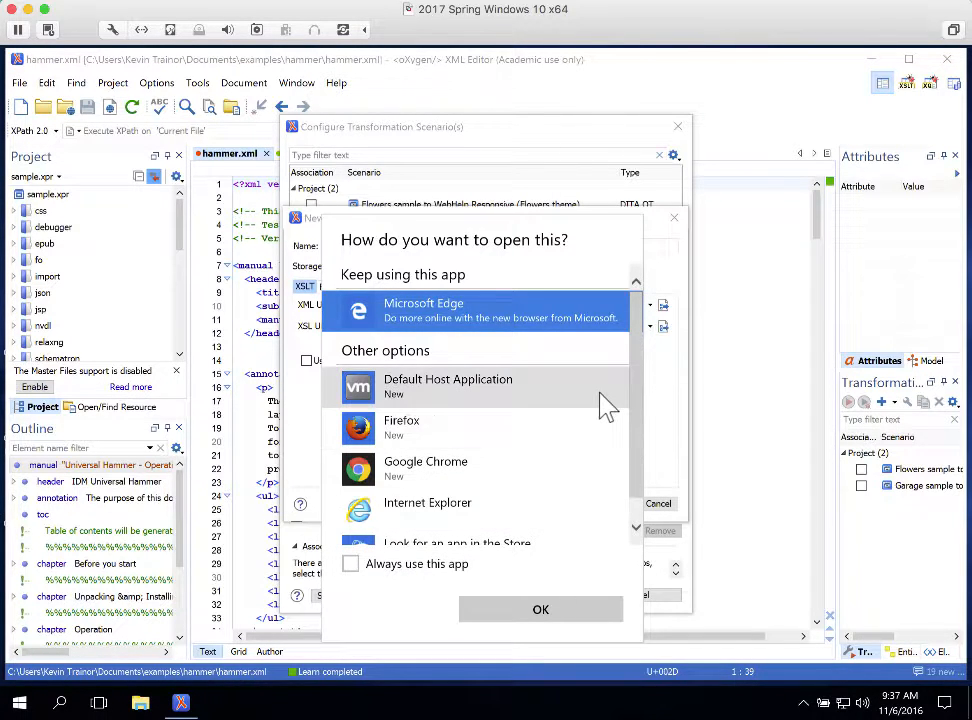
Dismiss the prompt for choosing an app and set the scenario's transformer to Saxon-PE 9.6.0.7
key("Escape")
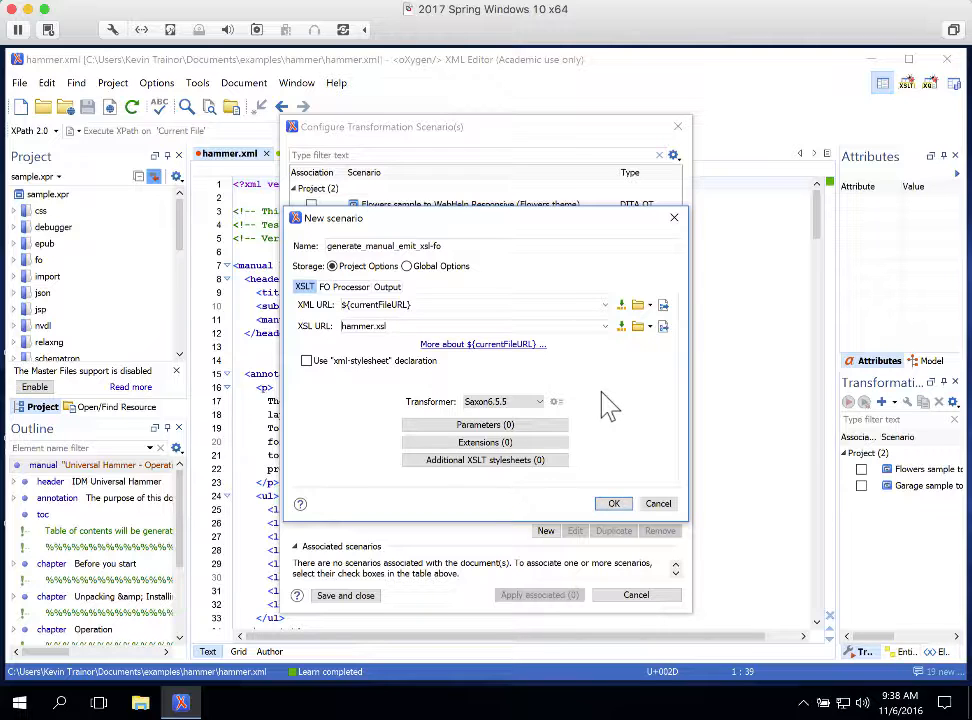
left_click(540, 402)
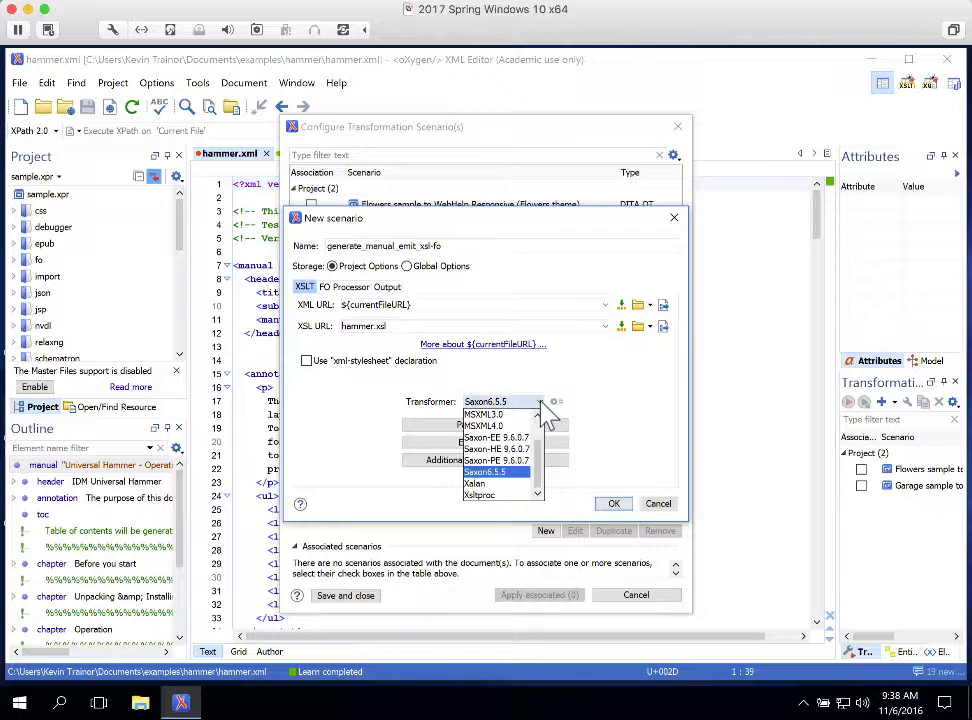
left_click(519, 475)
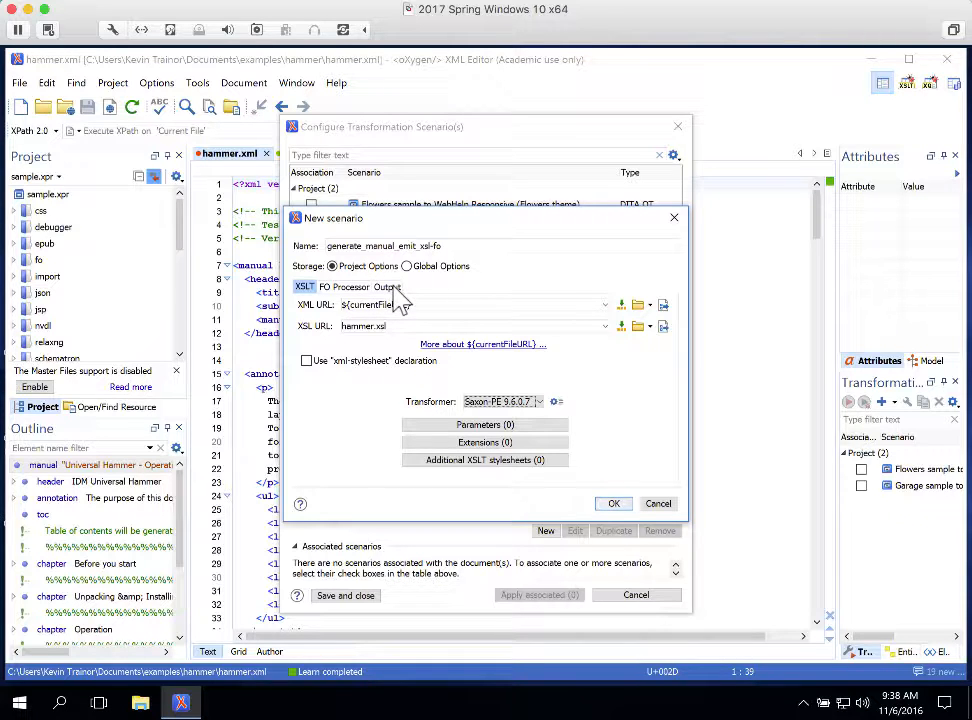
Enable FO processing for the scenario with the XSLT result as input and choose XEP as the processor
left_click(342, 288)
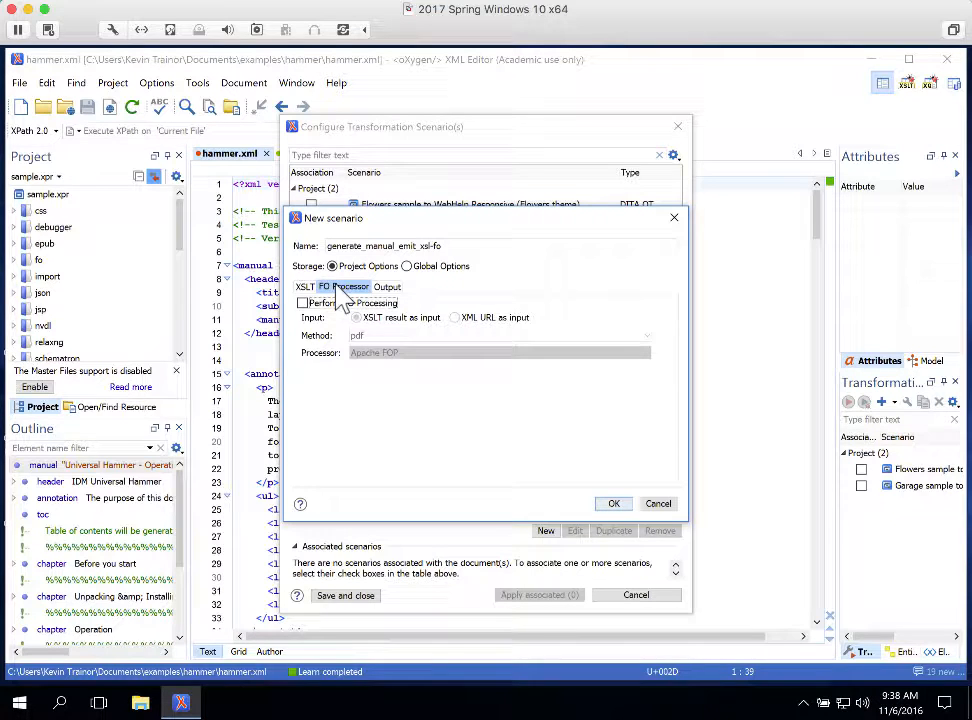
left_click(302, 304)
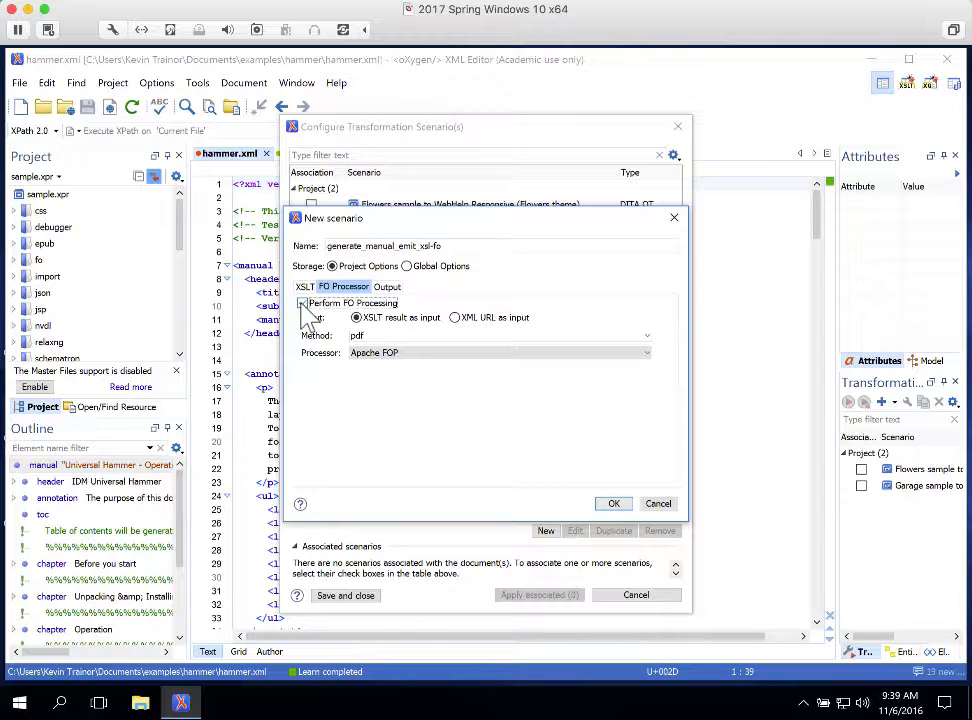
left_click(302, 303)
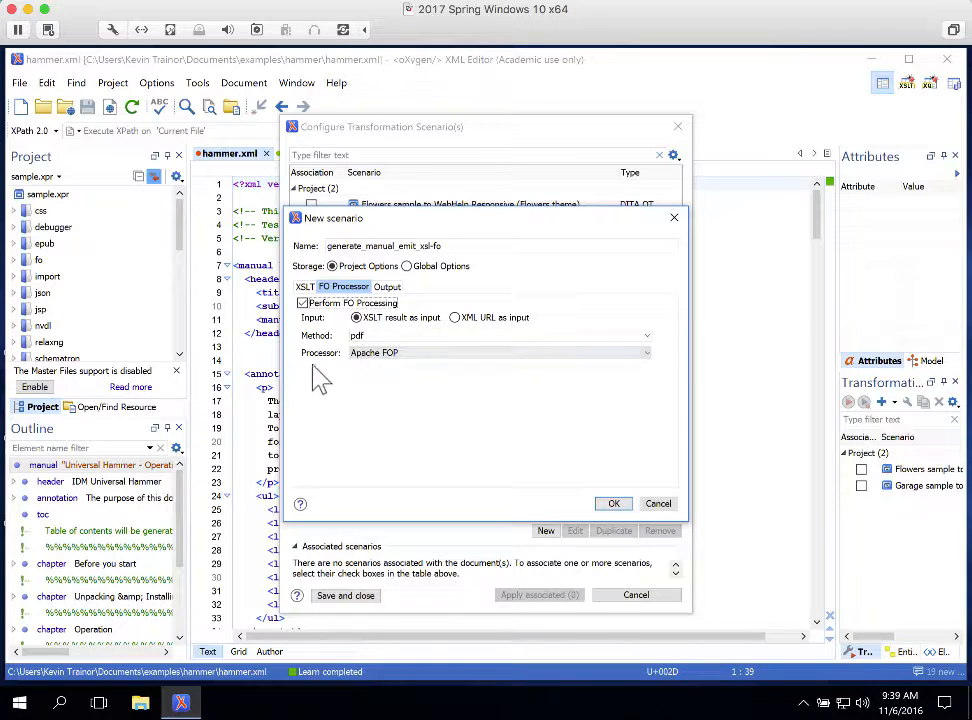
left_click(648, 357)
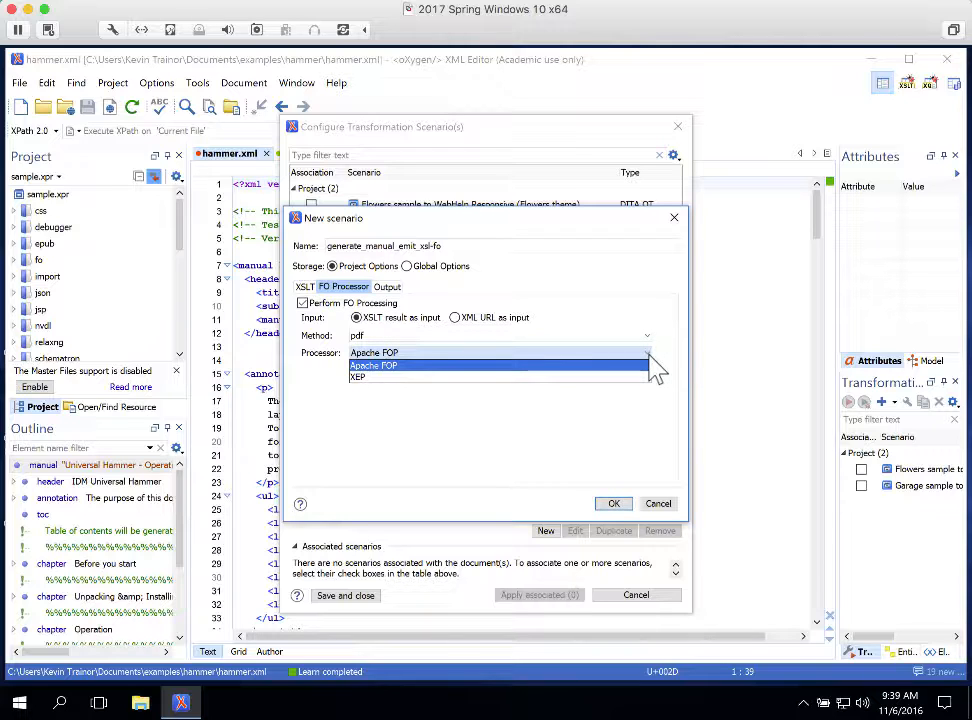
left_click(362, 377)
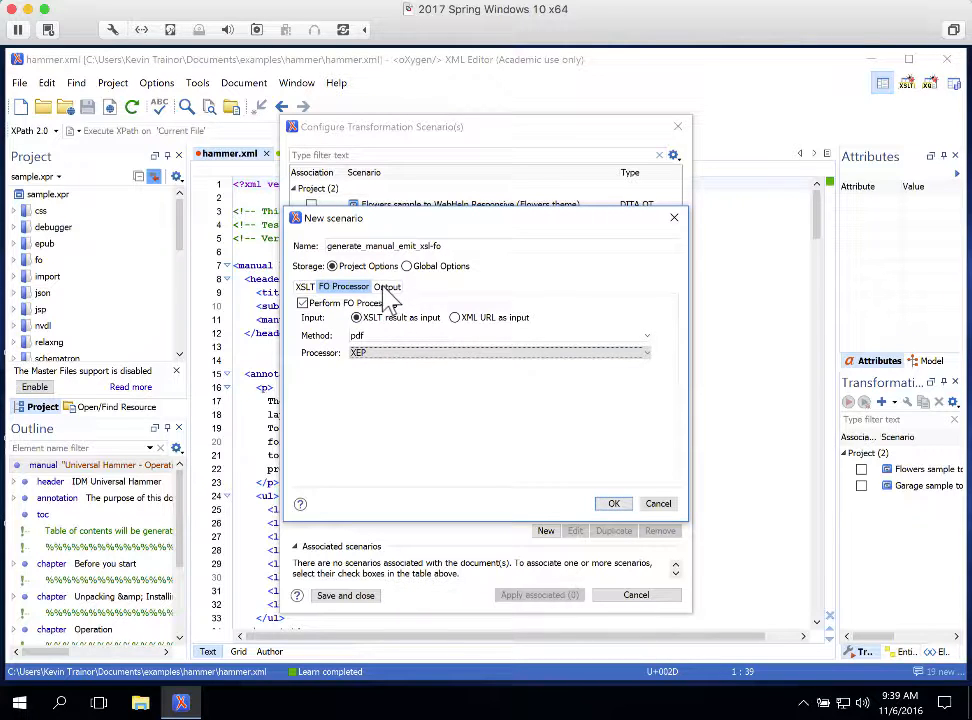
Set the scenario's output file to ${cfn}.pdf and have the saved file open in the browser or system application
left_click(387, 289)
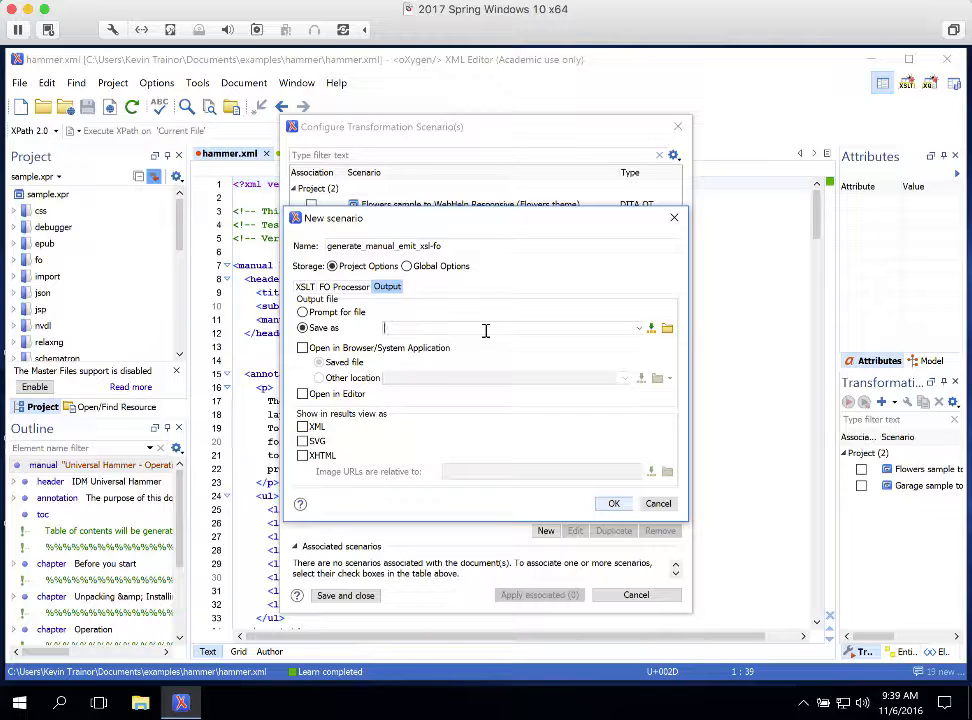
left_click(651, 328)
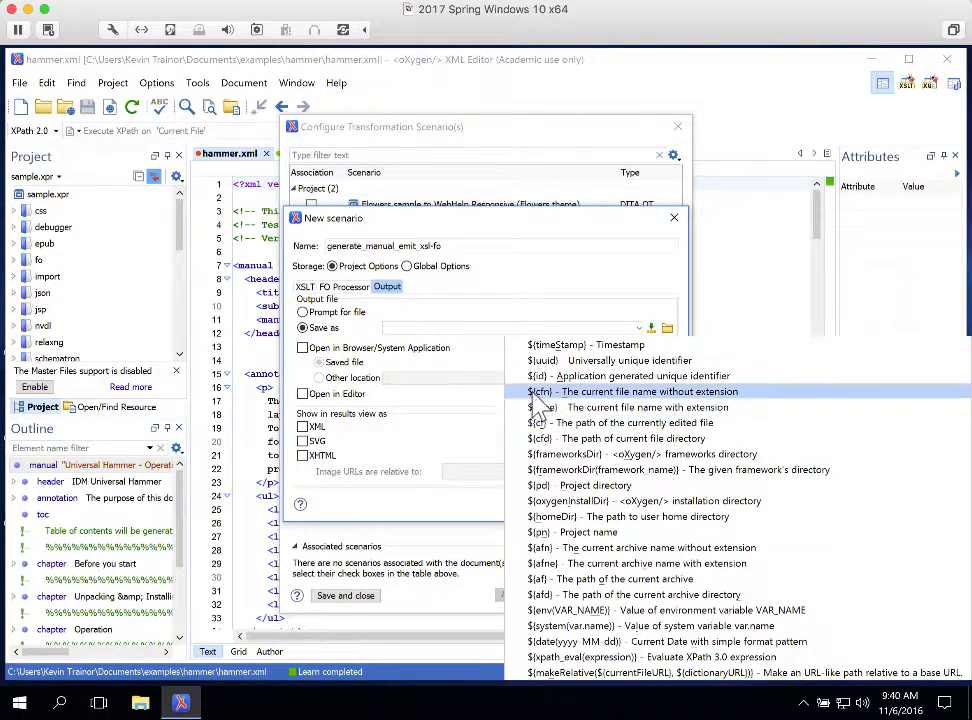
left_click(543, 393)
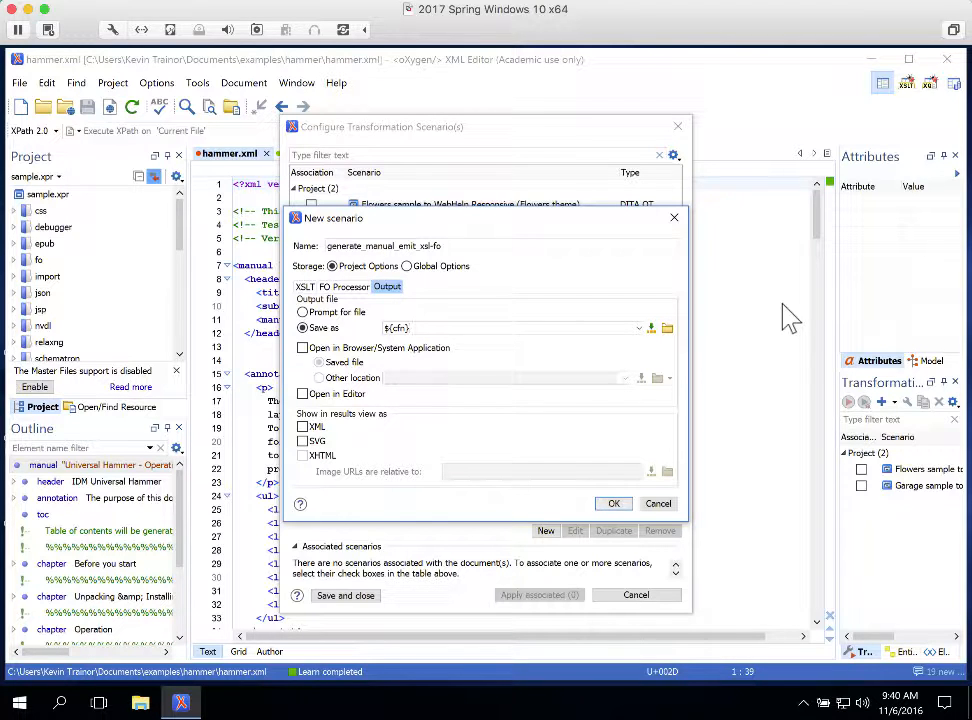
type("pdf")
left_click(302, 348)
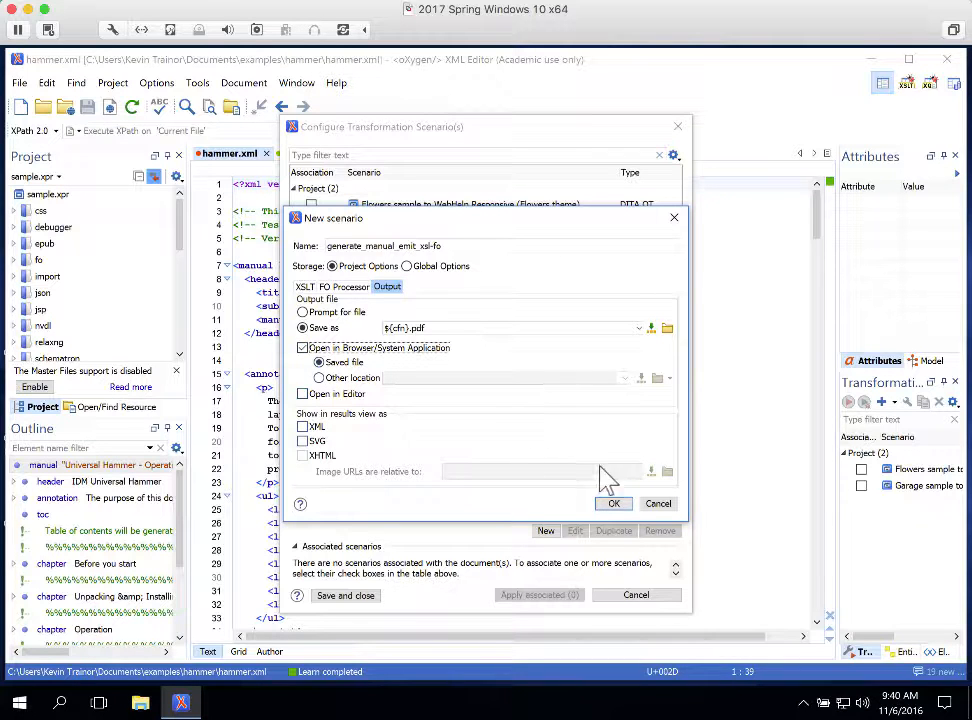
Save the new scenario and apply it to hammer.xml to generate the PDF
left_click(614, 504)
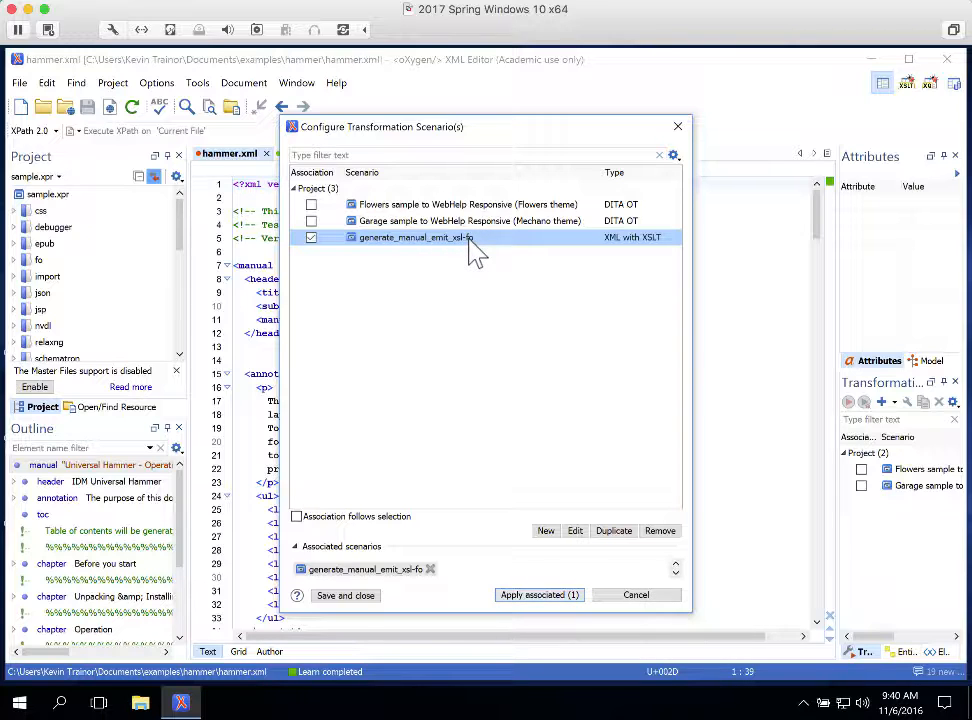
left_click(532, 598)
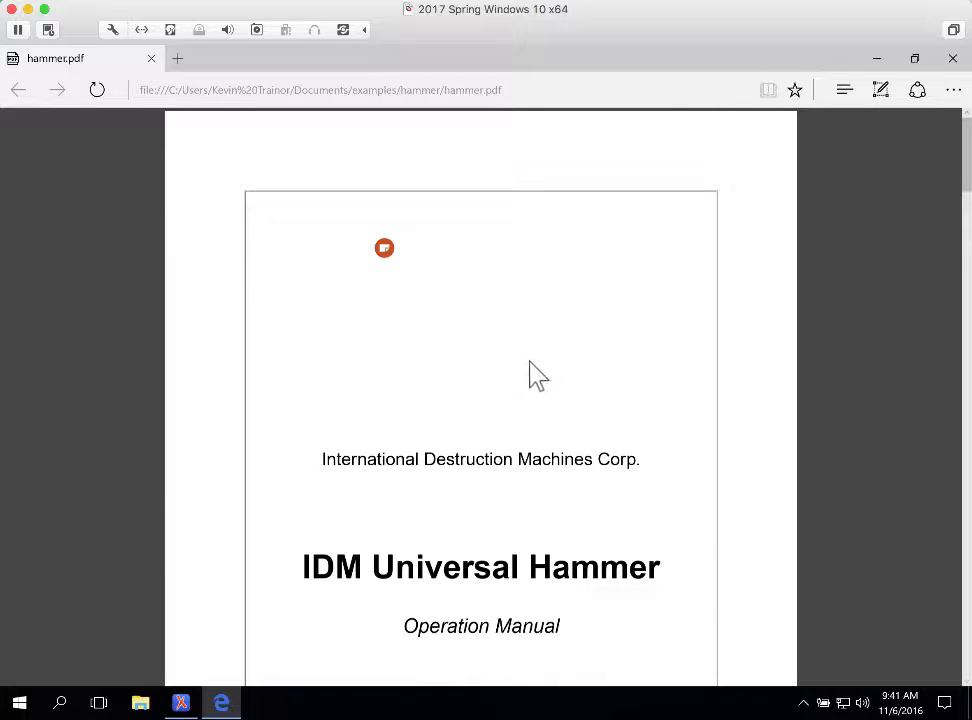
Look through the generated hammer.pdf from the cover to the keyword index, checking layout, figures and tables, and return to the start
left_click_drag(966, 150, 969, 201)
scroll(806, 350, "down", 5)
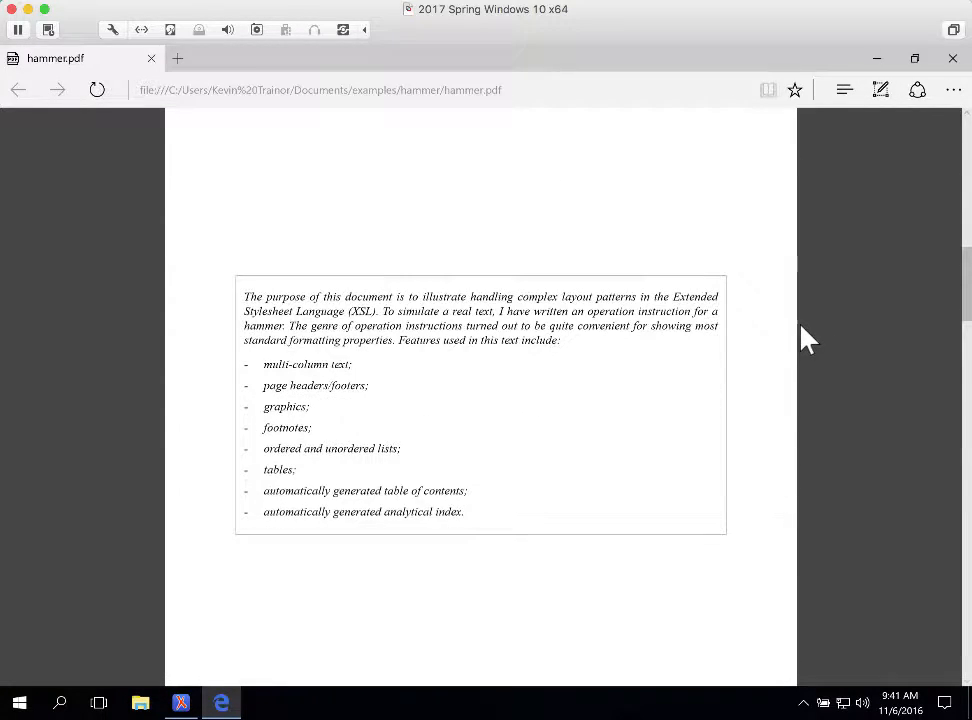
scroll(808, 340, "down", 3)
scroll(808, 337, "up", 3)
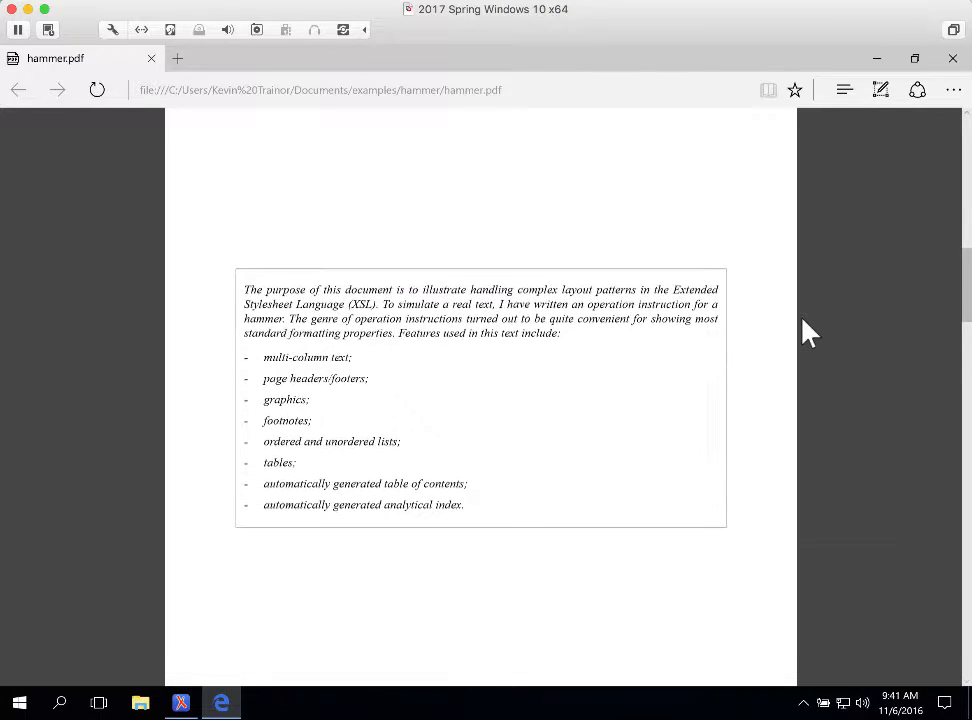
scroll(808, 333, "down", 2)
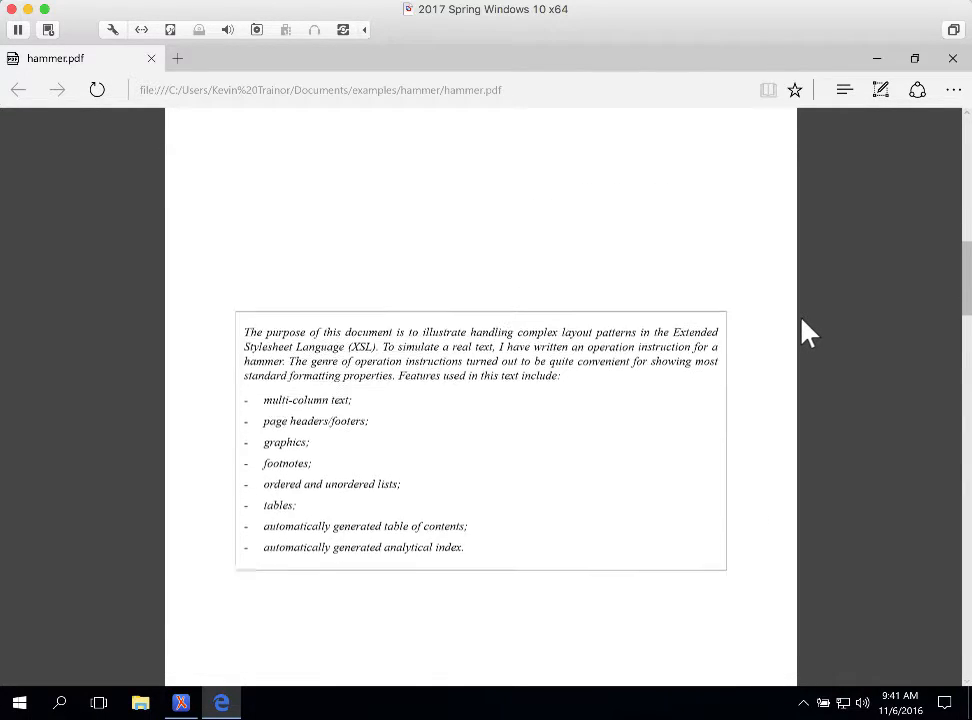
scroll(806, 330, "down", 10)
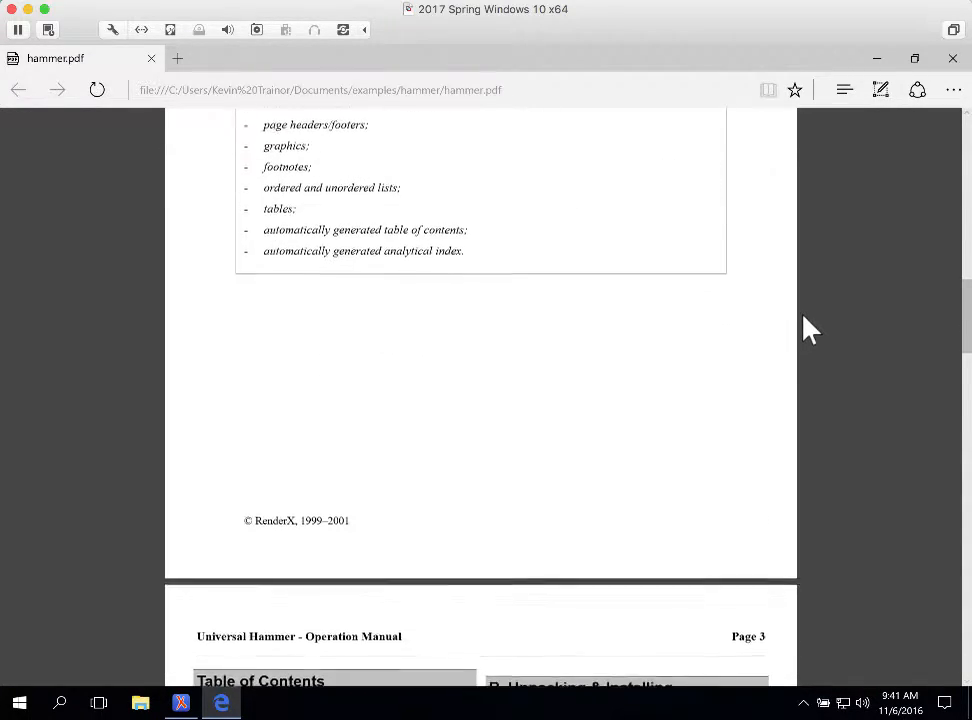
scroll(822, 320, "down", 1)
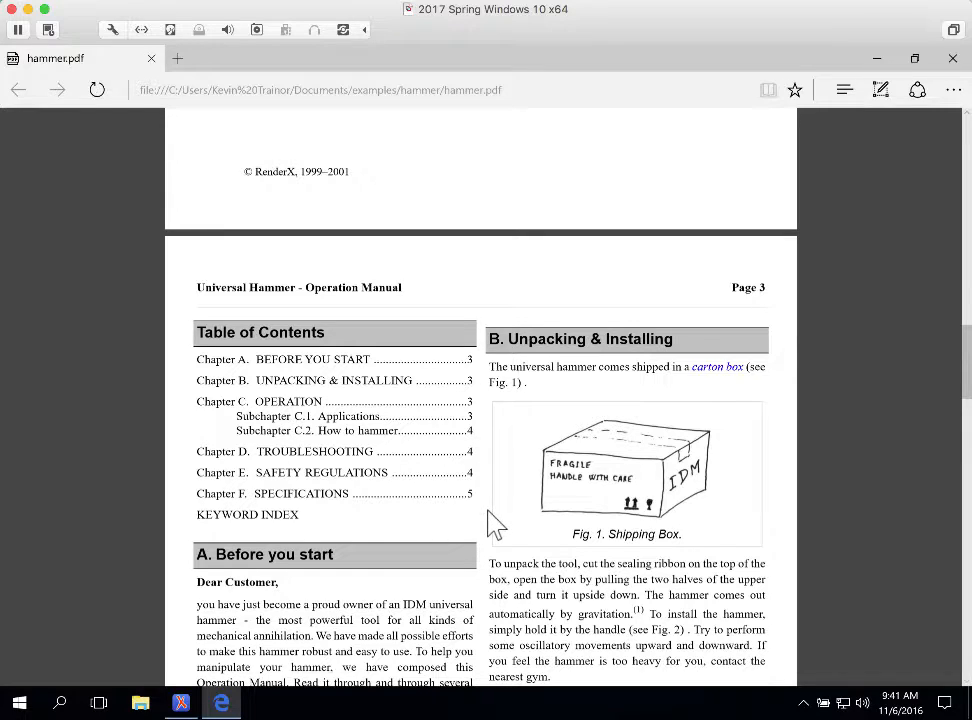
scroll(496, 523, "down", 3)
scroll(496, 523, "up", 1)
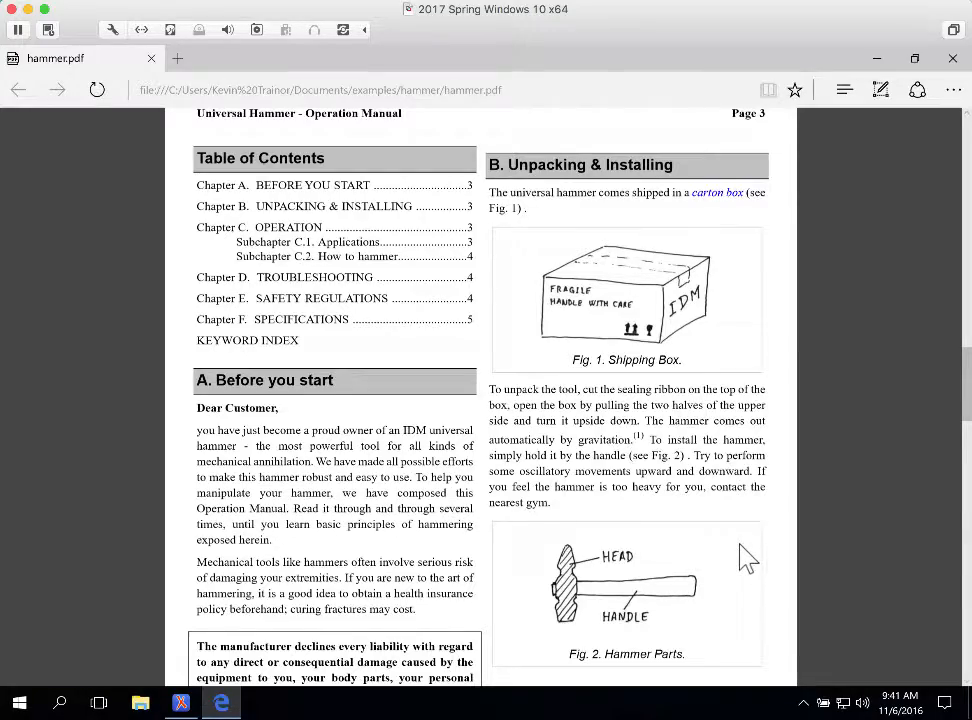
scroll(742, 555, "down", 2)
scroll(740, 541, "down", 10)
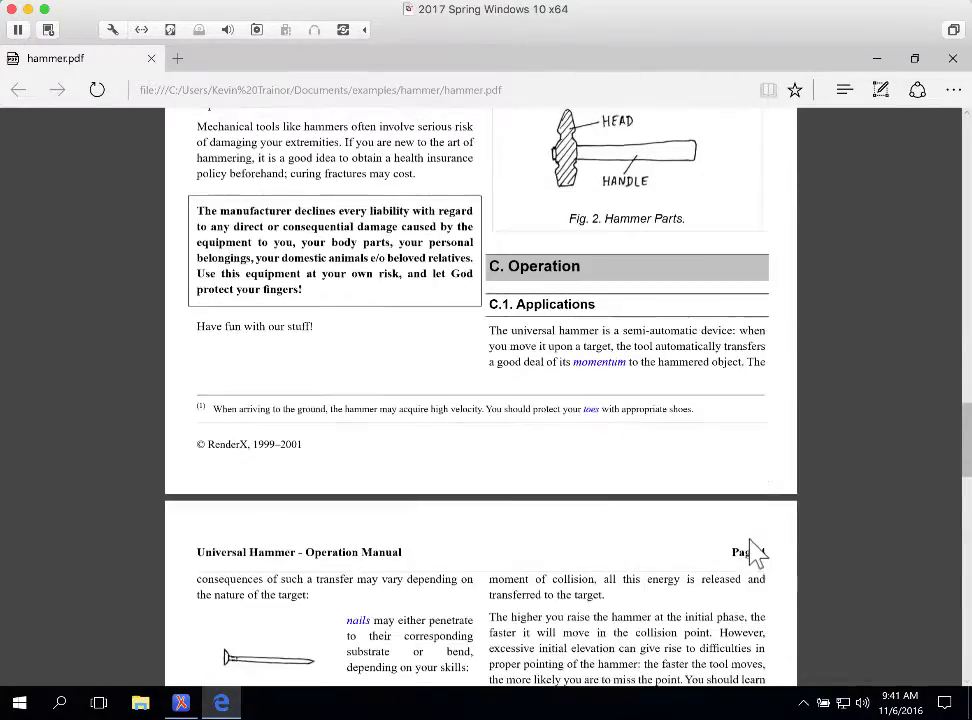
scroll(757, 550, "down", 5)
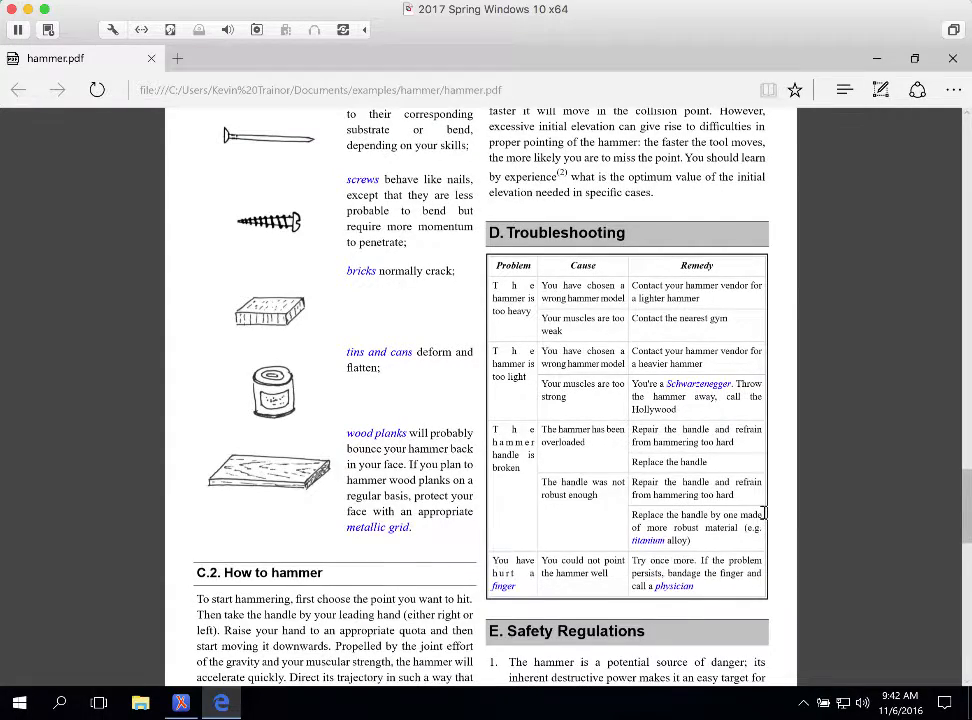
scroll(763, 513, "up", 3)
scroll(764, 521, "down", 2)
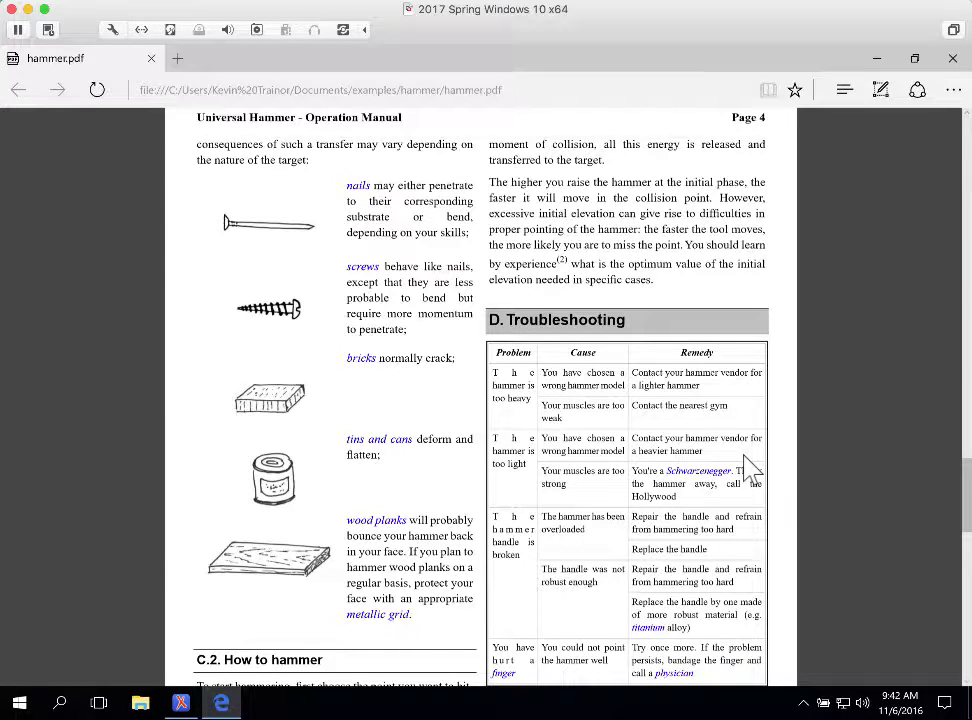
scroll(770, 466, "down", 2)
scroll(759, 434, "down", 4)
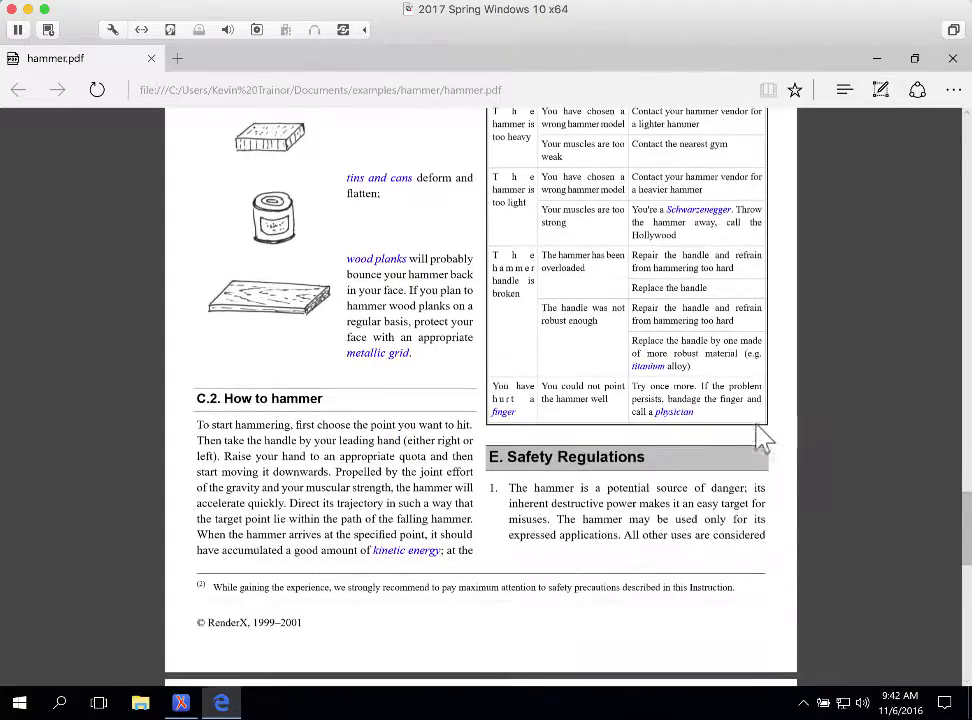
scroll(740, 420, "down", 8)
scroll(768, 428, "down", 4)
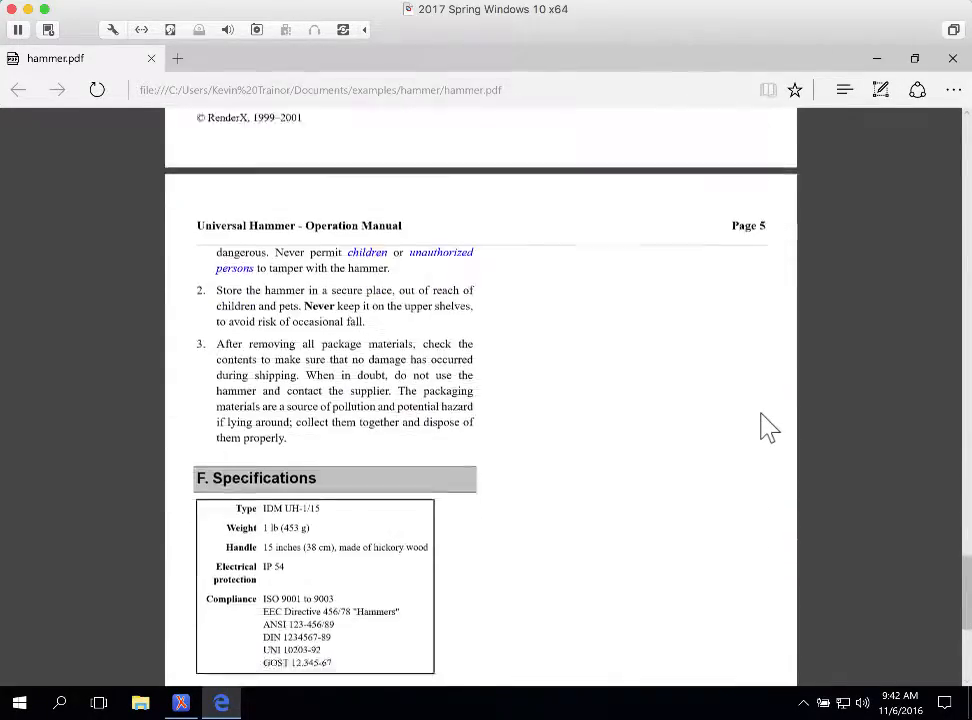
scroll(766, 426, "down", 2)
scroll(766, 422, "down", 4)
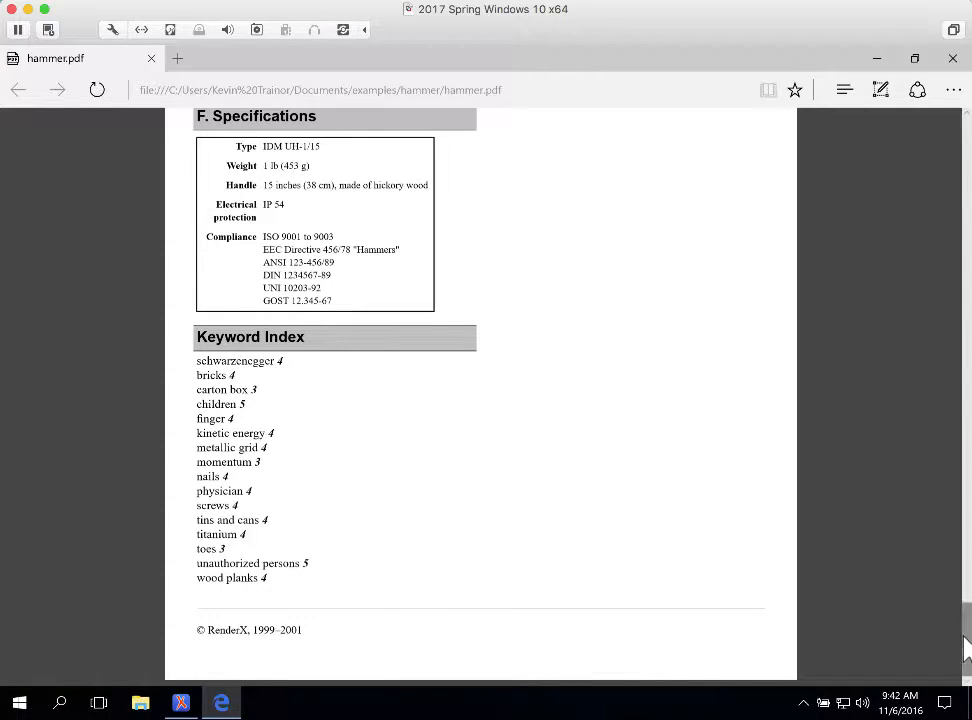
left_click_drag(963, 648, 916, 157)
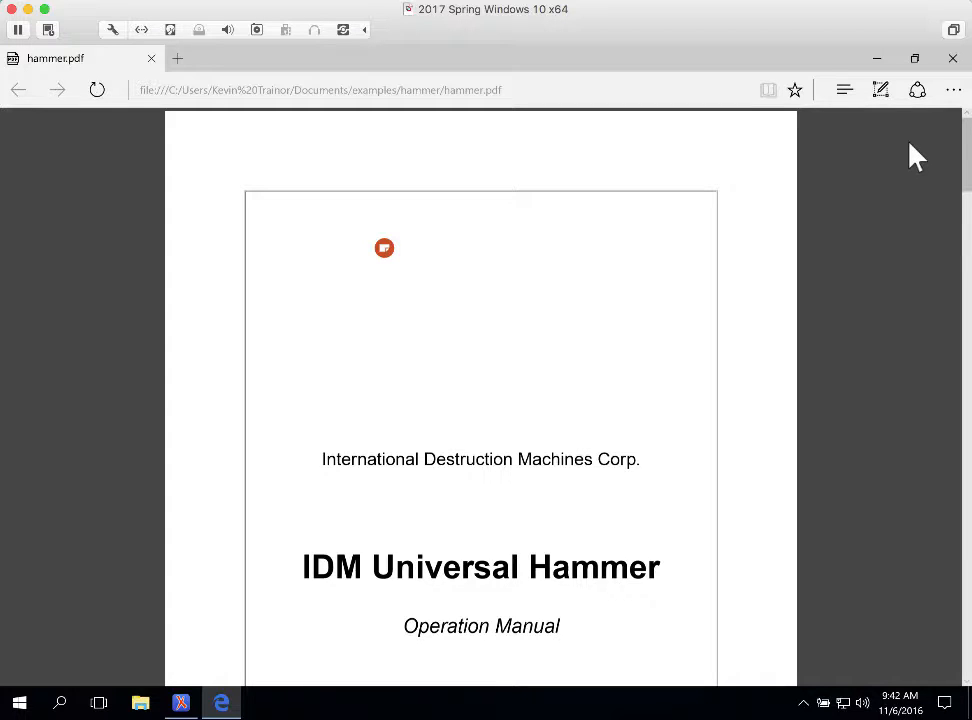
Close the hammer.pdf window and exit the XML editor
left_click(952, 62)
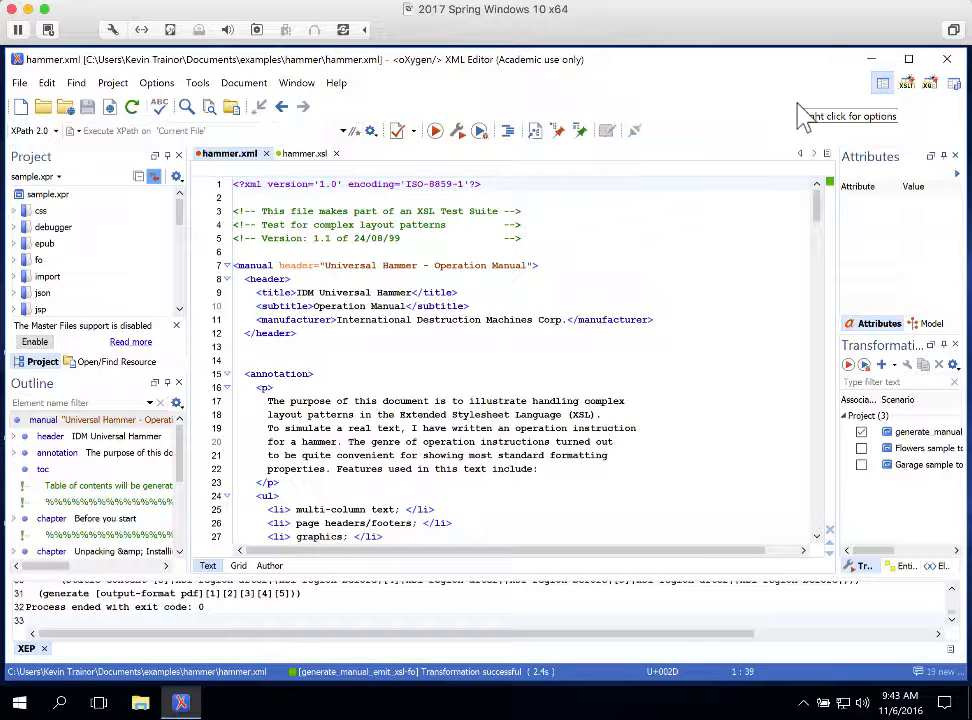
left_click(948, 60)
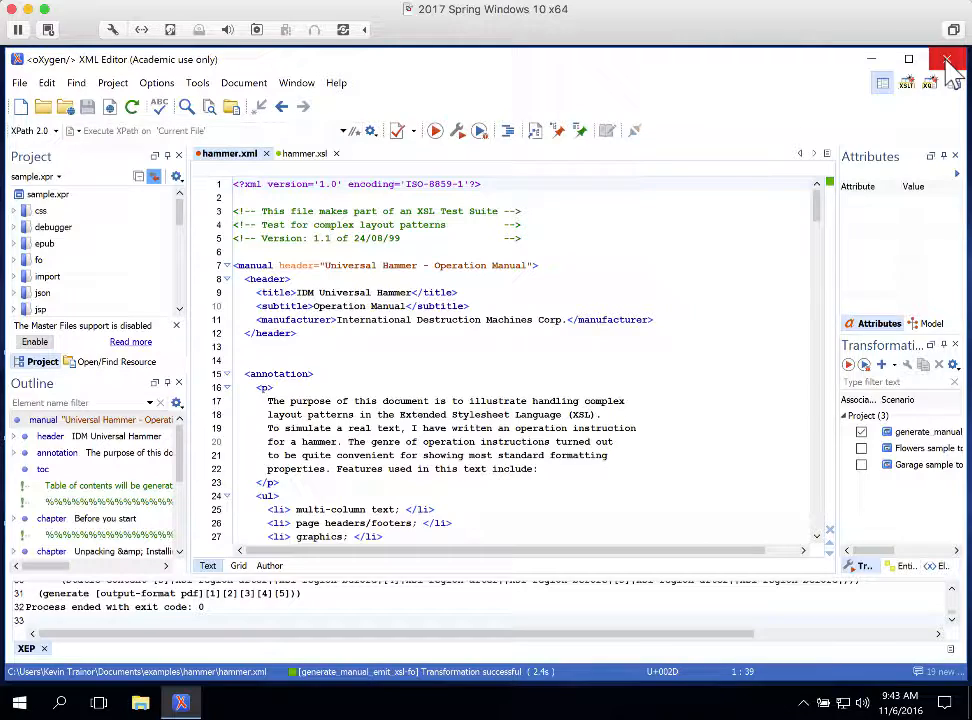